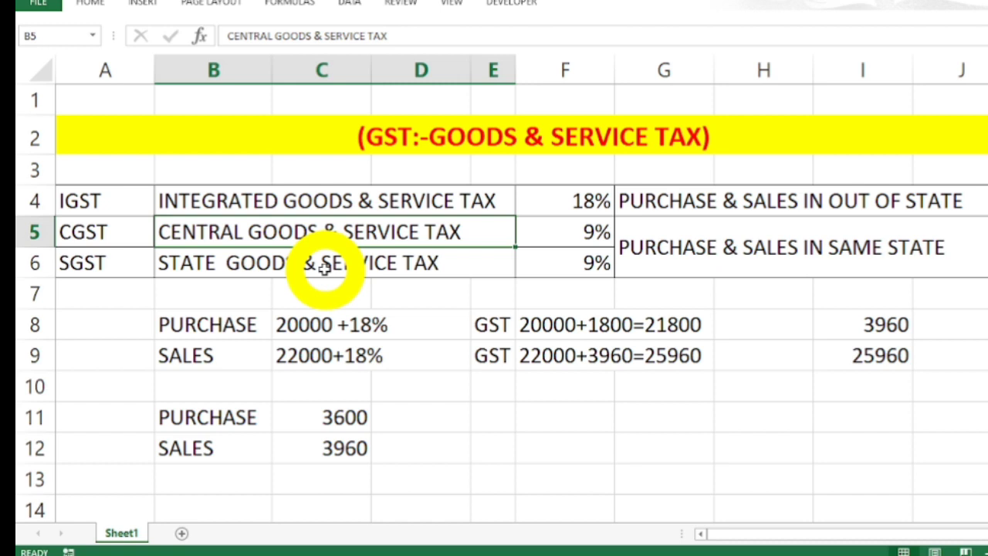
Examine the purchase example in row 8 and the formula behind its GST amount in C11.
click(196, 324)
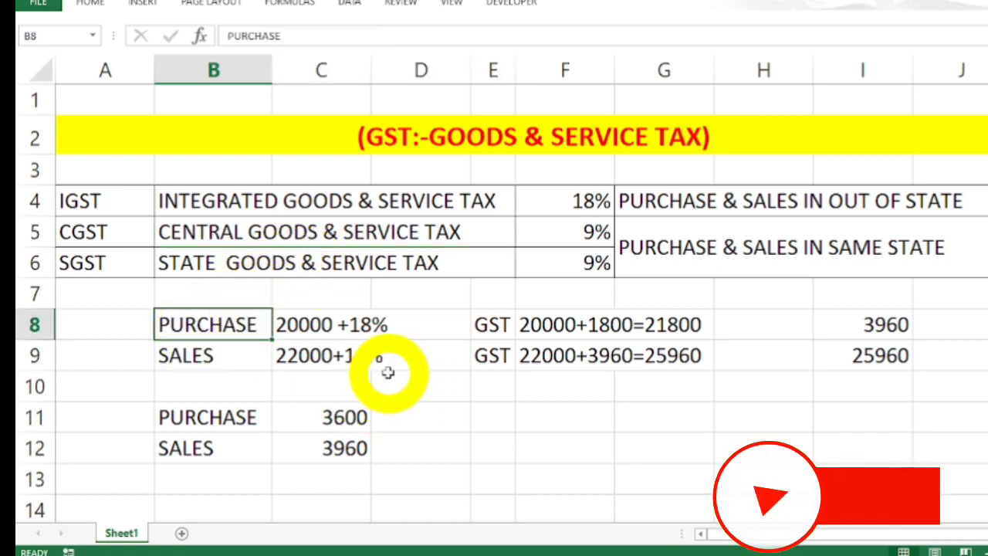
key(Right)
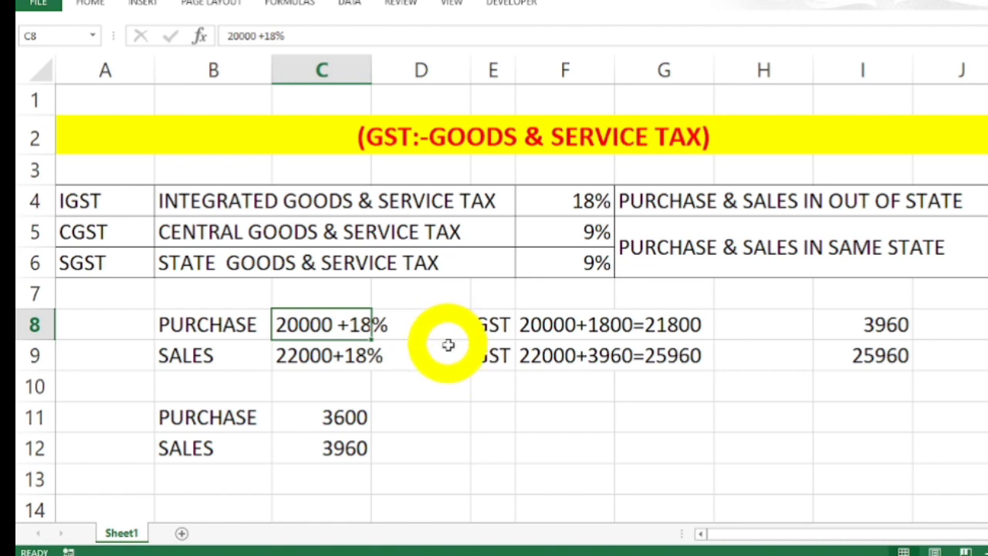
key(Down)
key(Down)
key(Down)
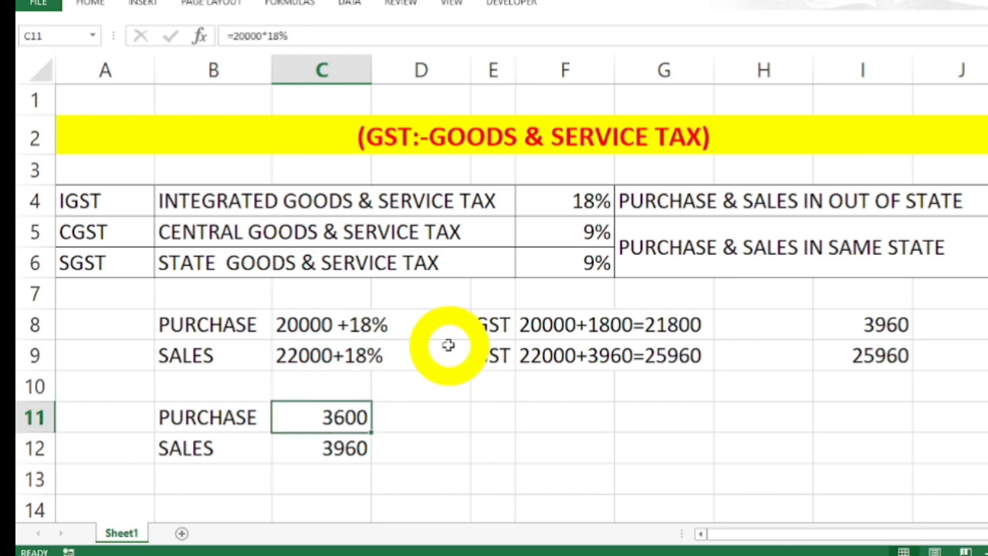
key(F2)
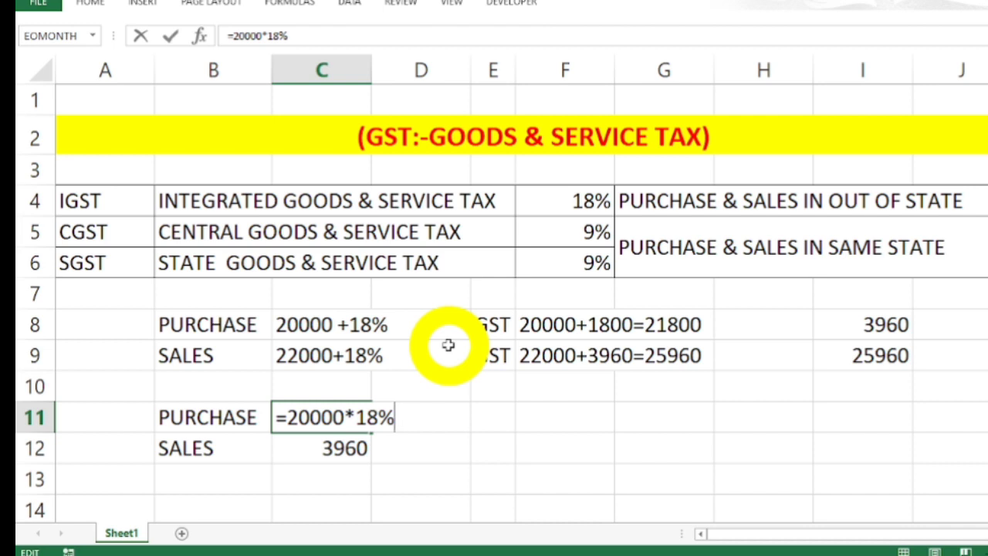
key(Return)
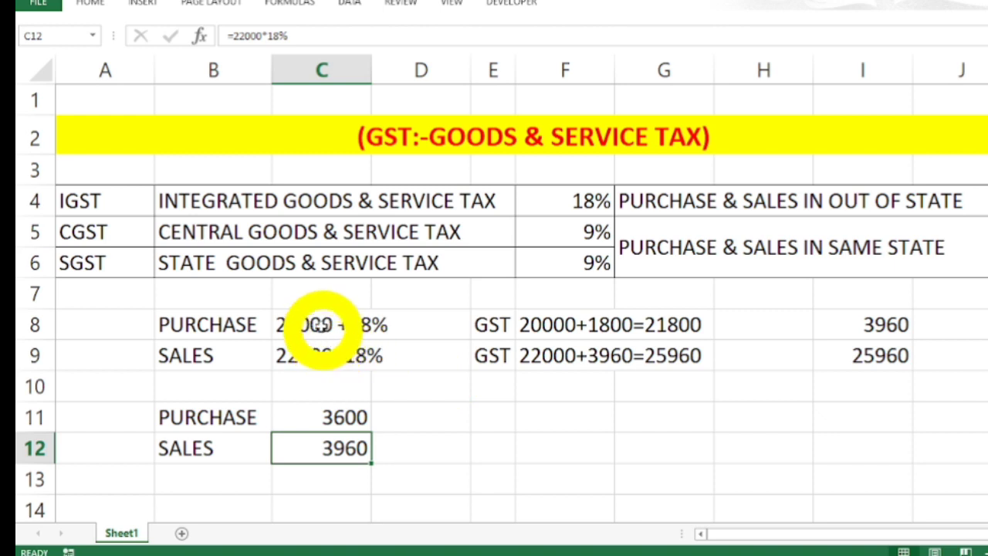
Examine the sales example in row 9 and the formula behind its GST amount in C12.
click(311, 357)
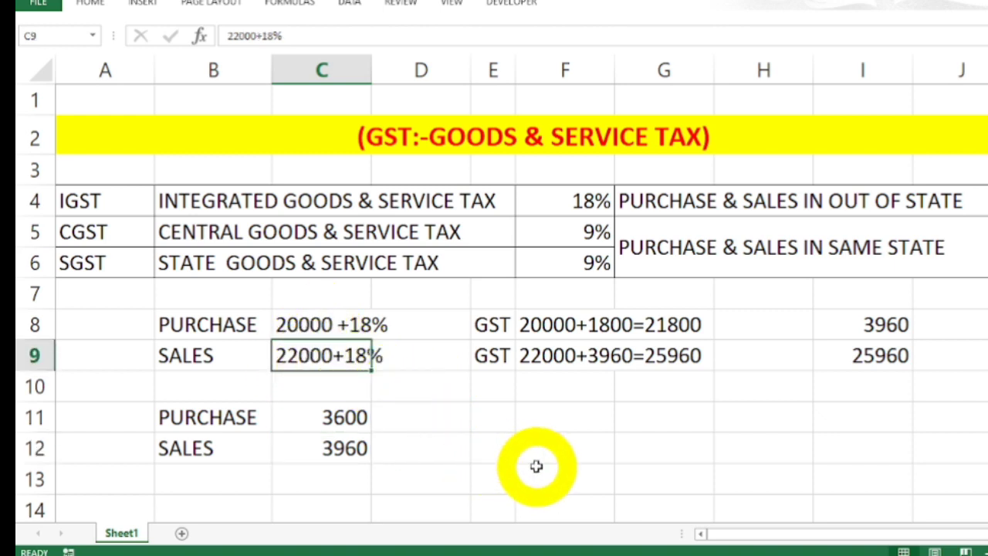
key(Down)
key(Down)
key(Down)
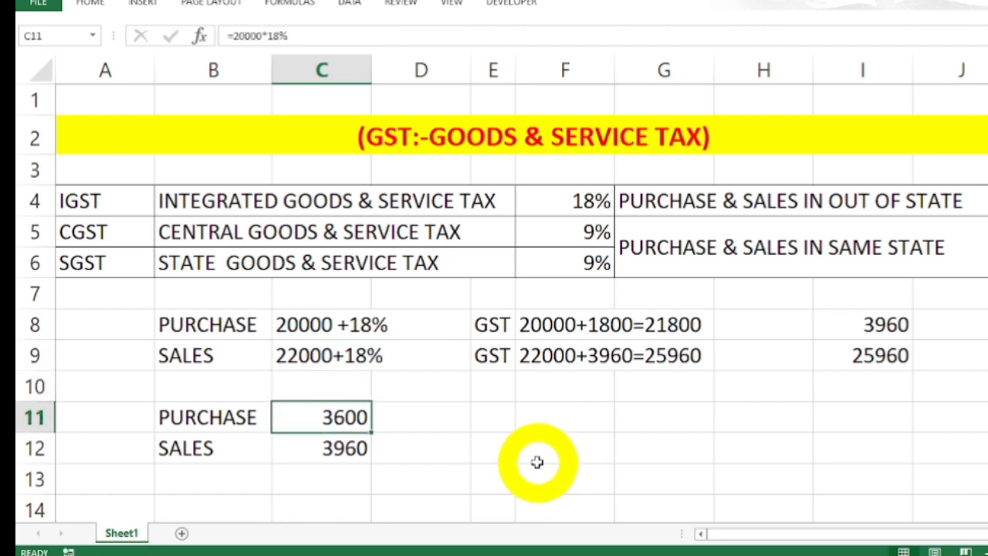
key(F2)
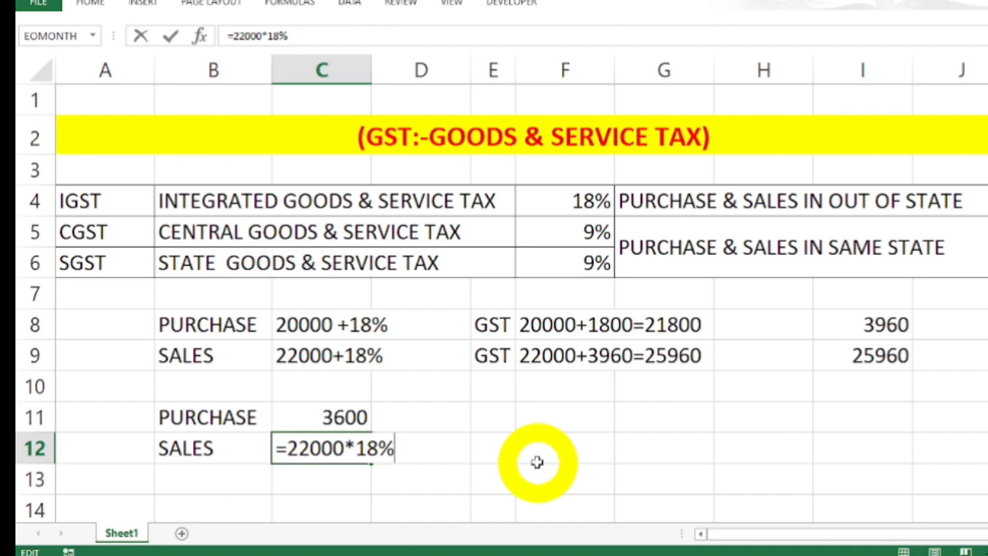
key(Return)
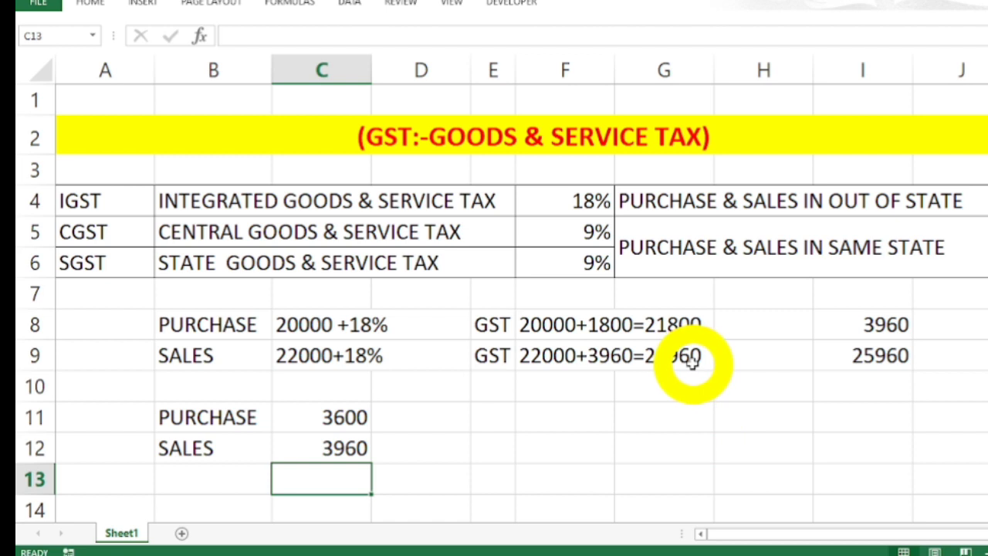
Examine the formulas in I8 and I9 that calculate the sales GST and the total including tax.
click(877, 326)
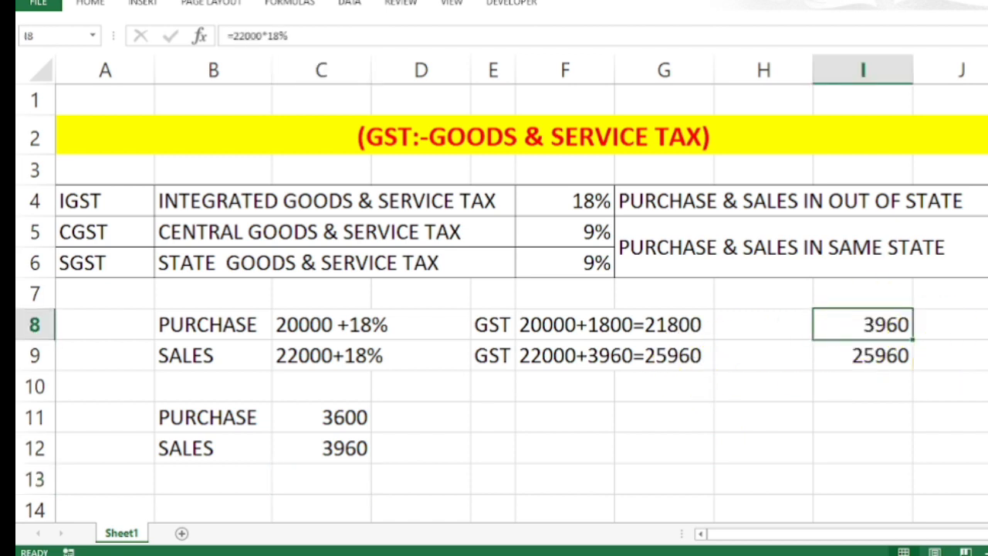
key(F2)
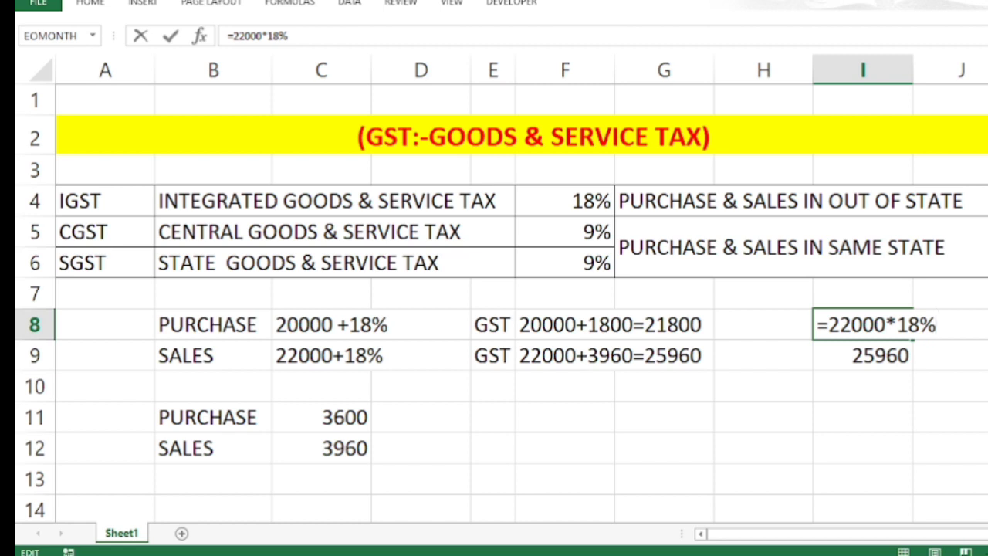
key(Return)
key(F2)
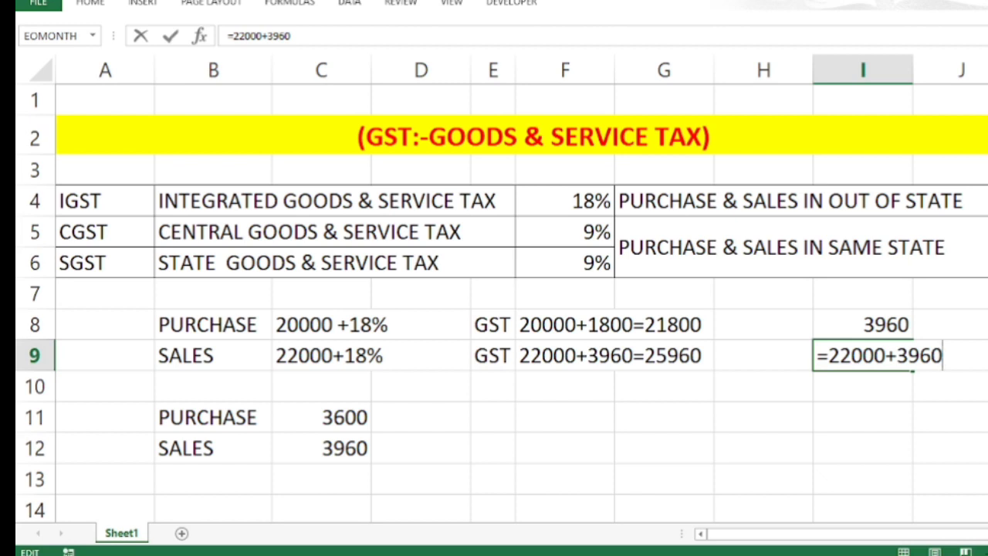
key(Return)
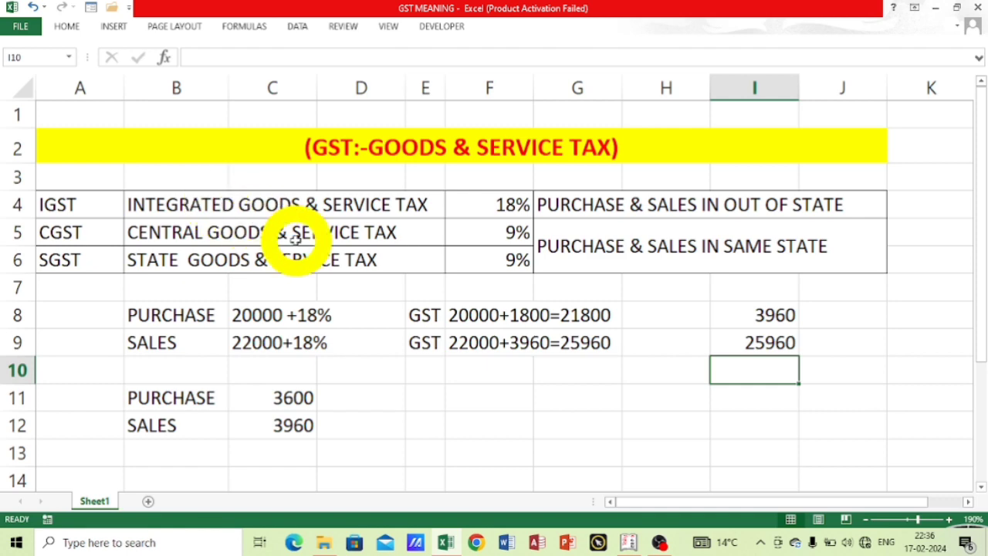
Switch to Tally.ERP 9 and name the new company PIONEER COMPUTER, keeping the same mailing name.
click(629, 543)
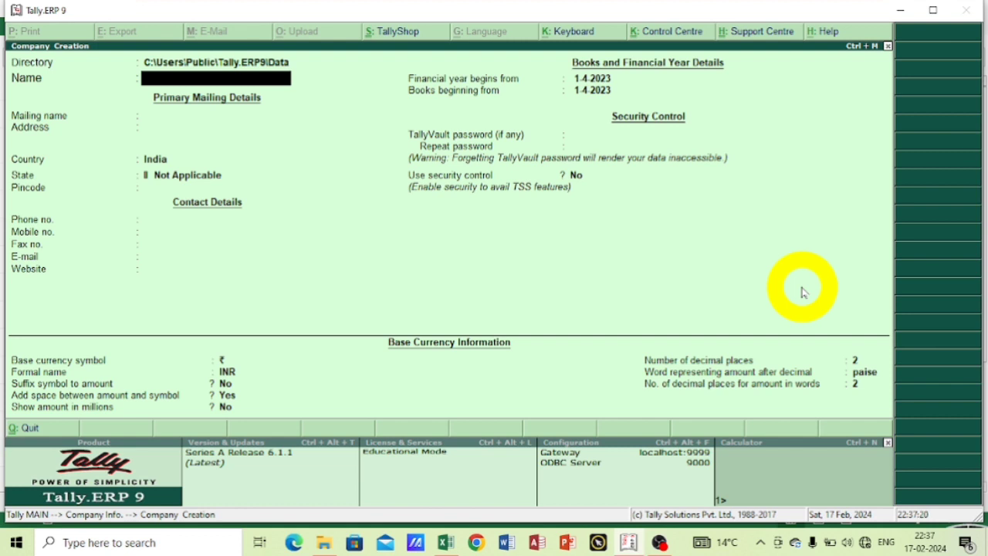
text(PIONEER INS)
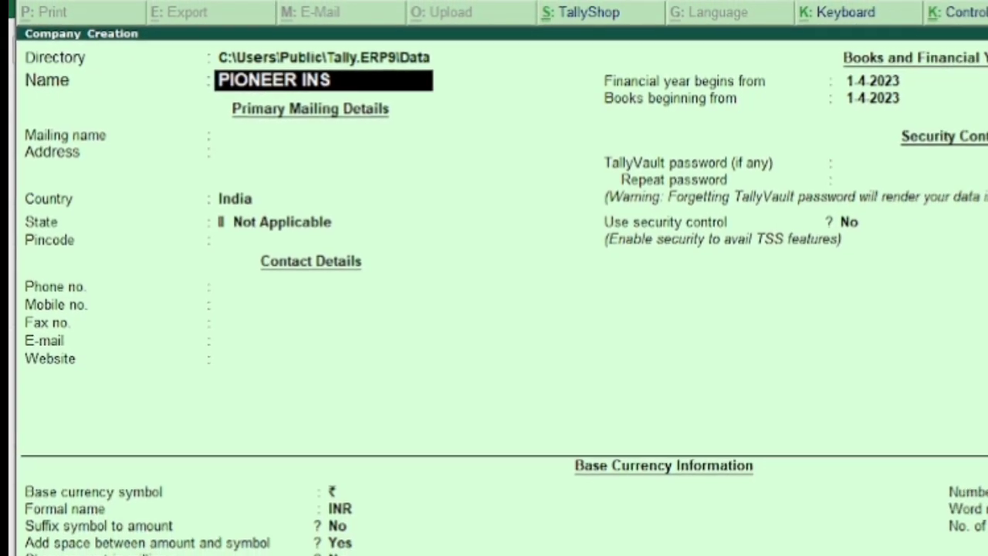
key(BackSpace)
key(BackSpace)
key(BackSpace)
key(BackSpace)
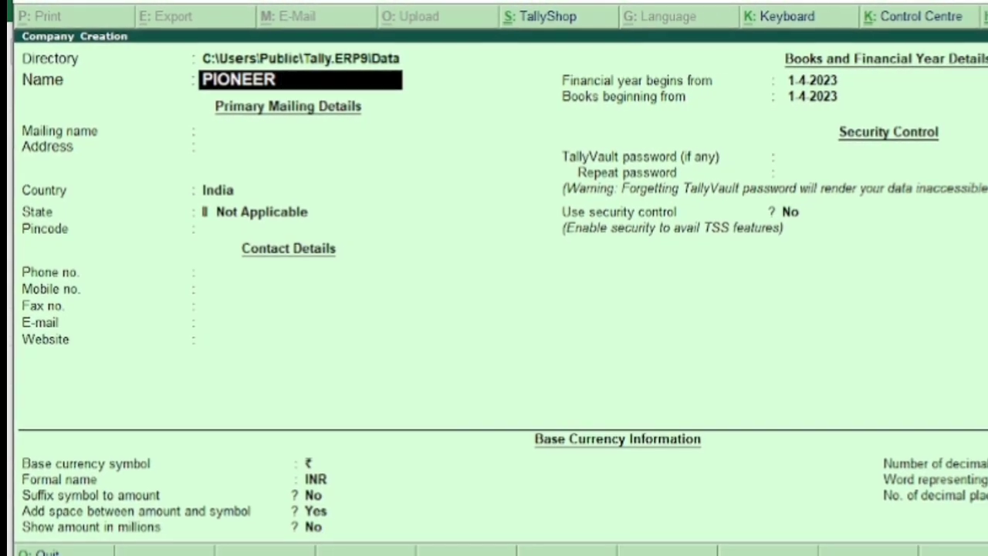
text(COMP)
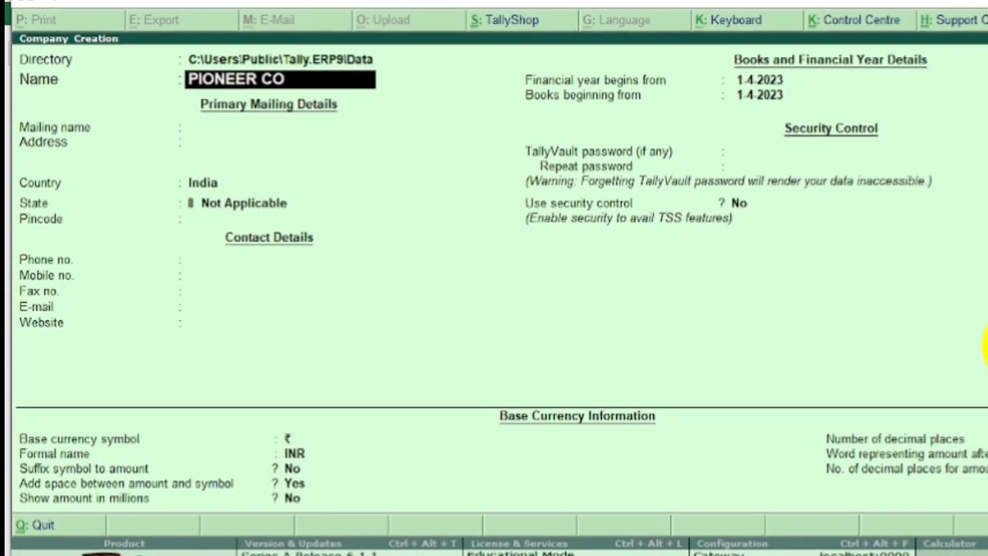
text(U)
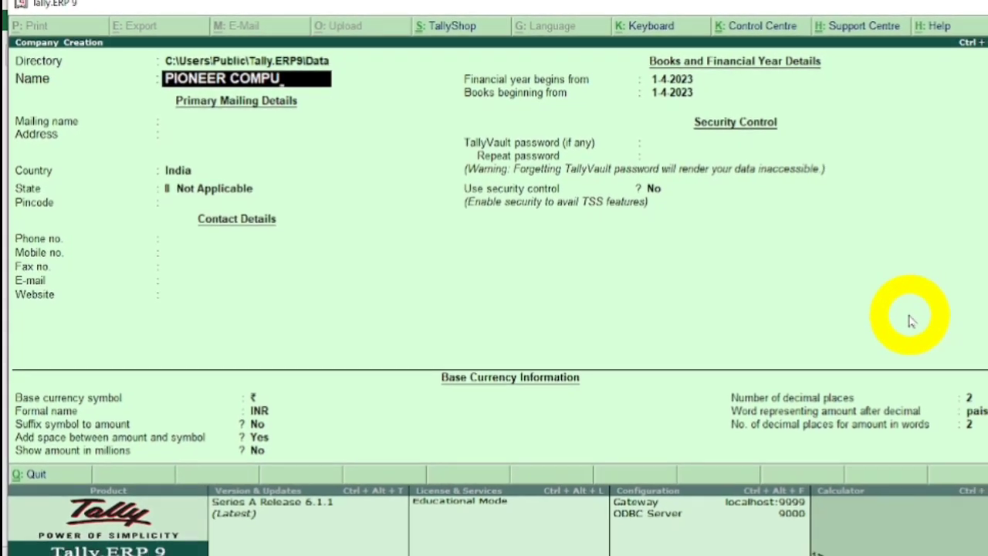
text(TER)
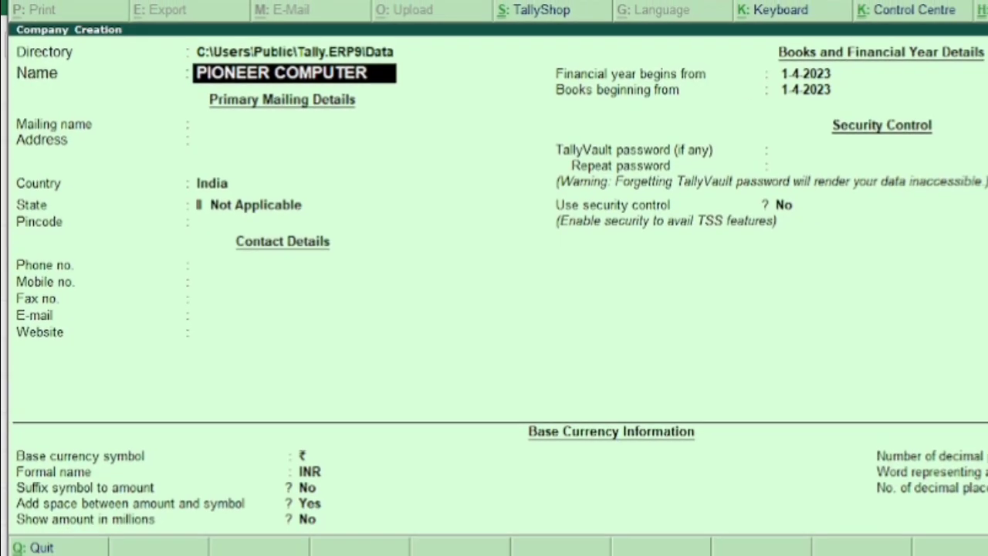
key(Return)
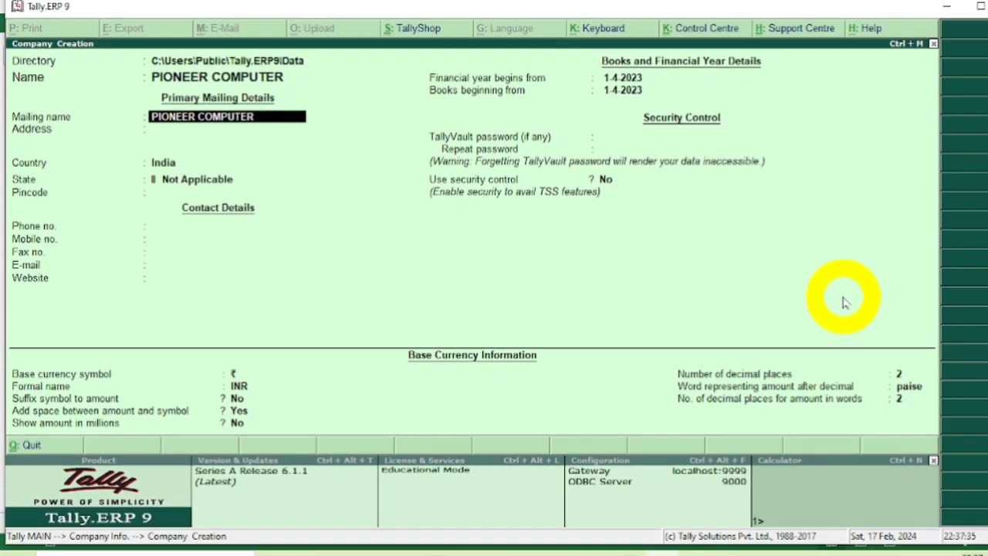
key(Return)
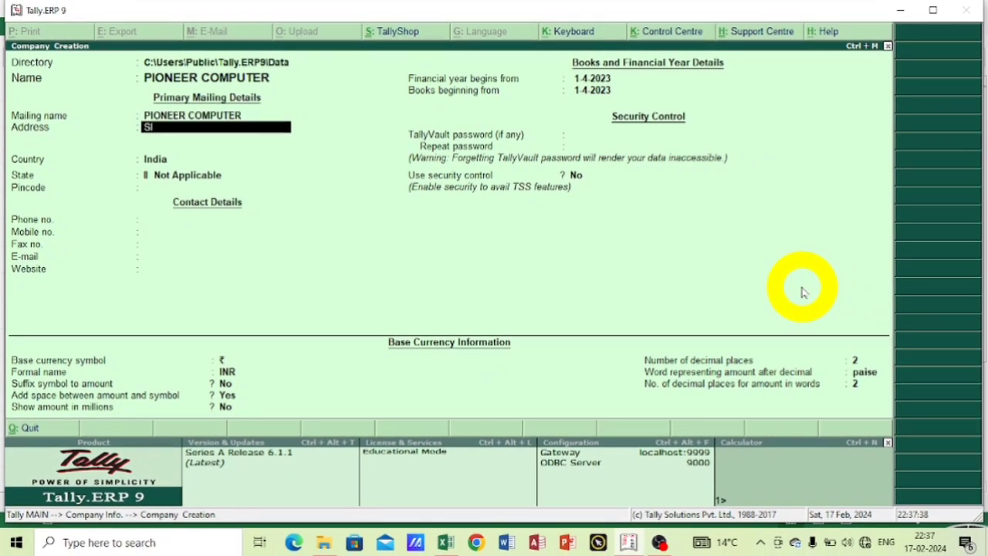
Fill in the company's address, keep India as the country and set the state to Uttar Pradesh.
key(Return)
key(Return)
key(Return)
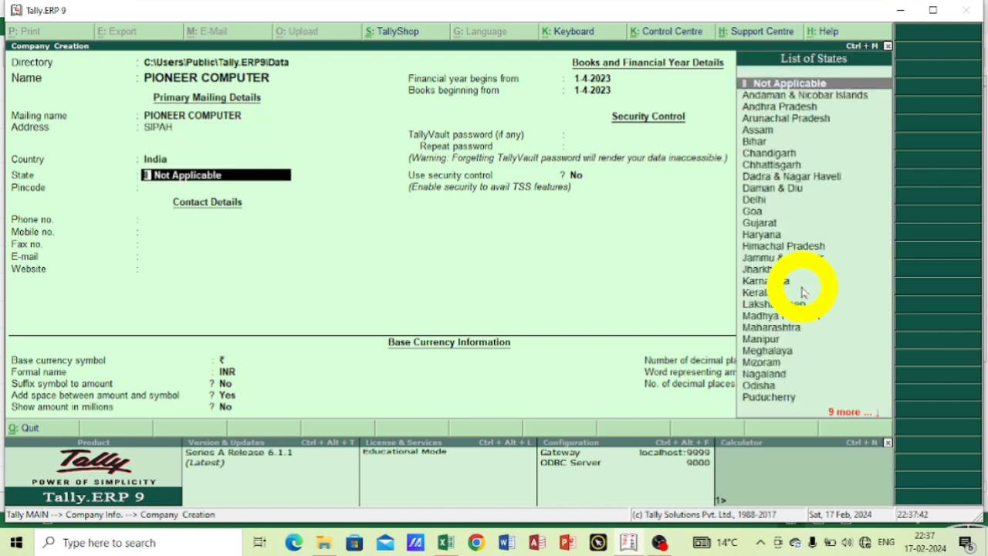
key(BackSpace)
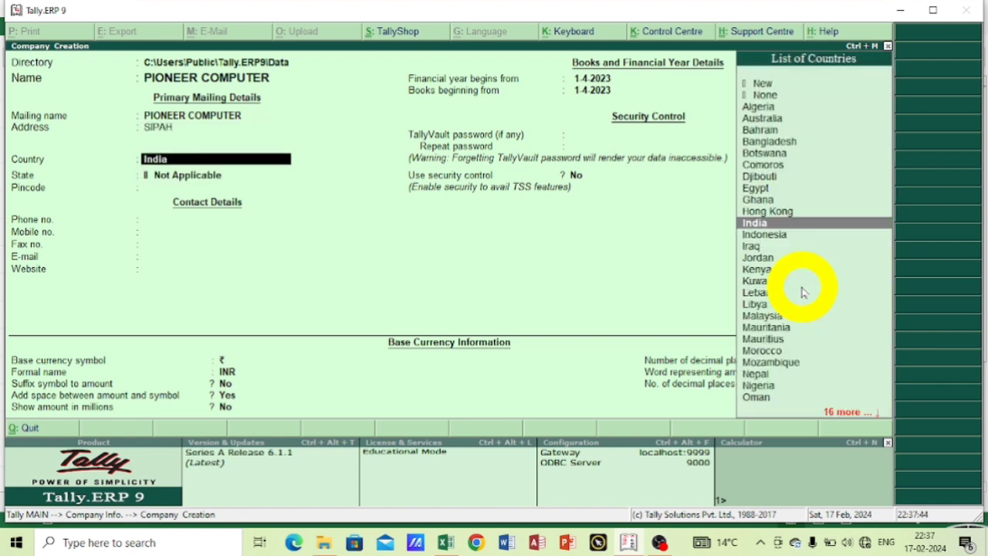
key(Return)
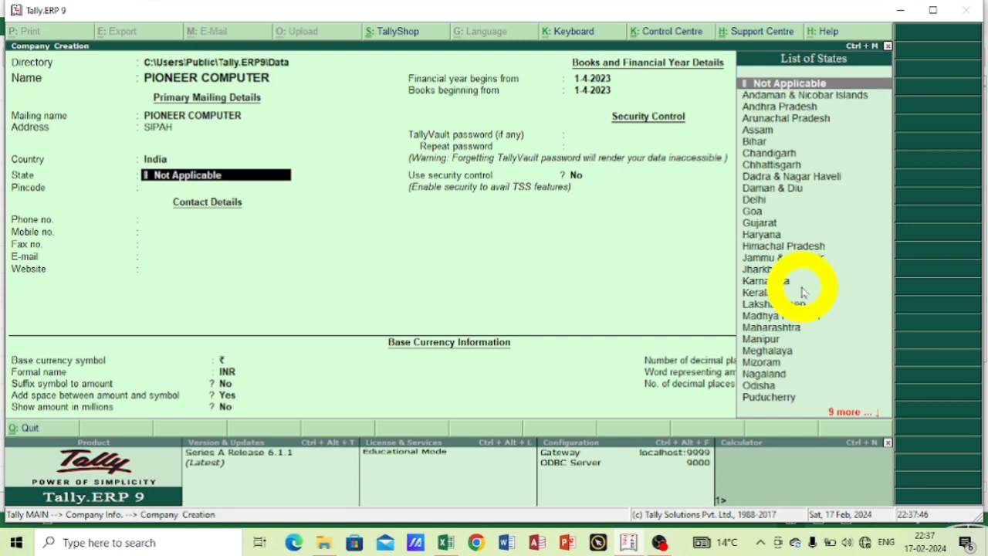
text(U)
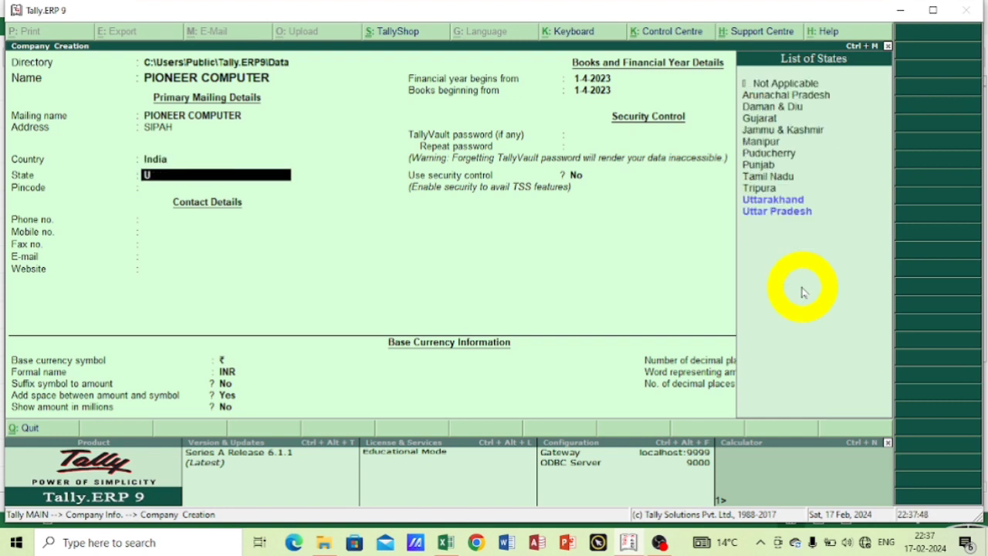
key(Down)
key(Down)
key(Return)
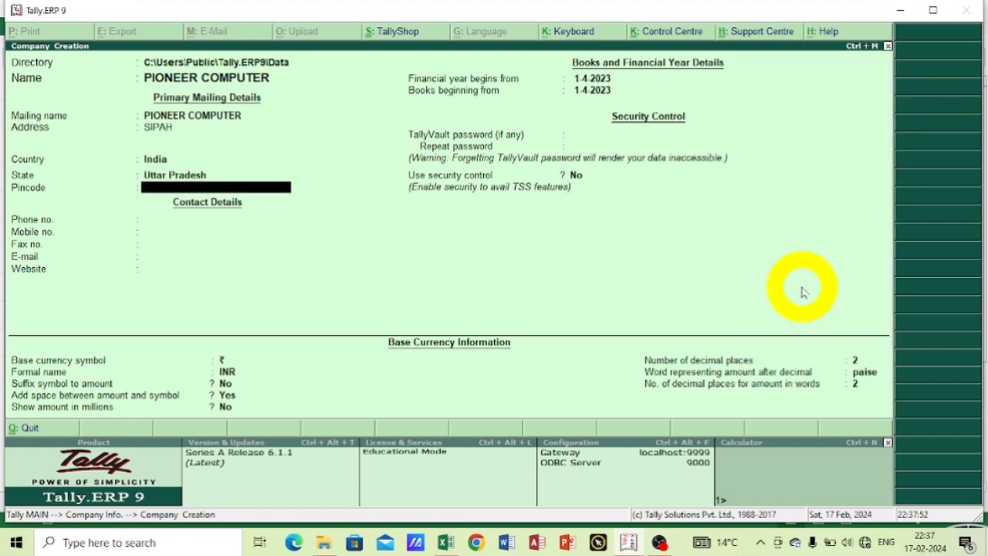
Leave the pincode and all contact details, from phone number to website, blank.
key(Return)
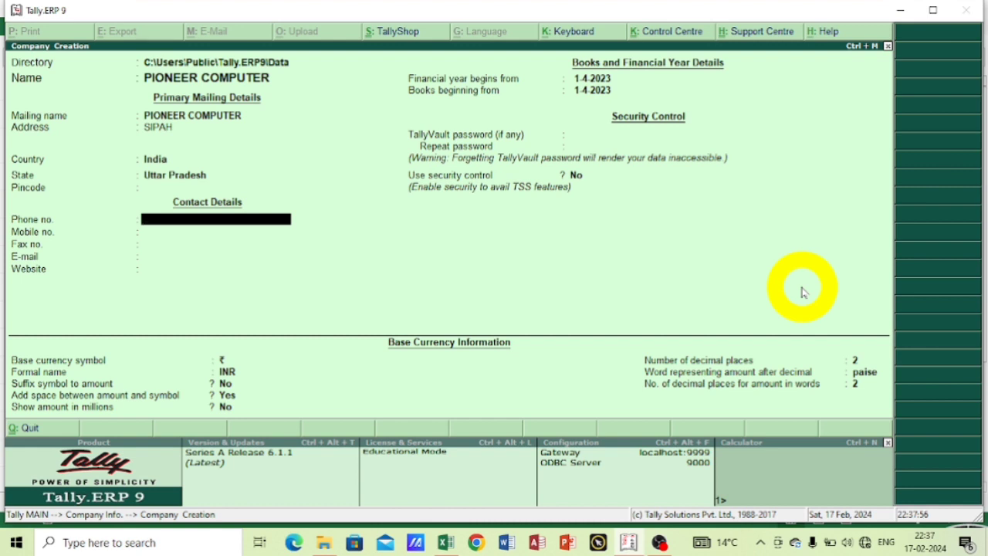
key(Return)
key(Return)
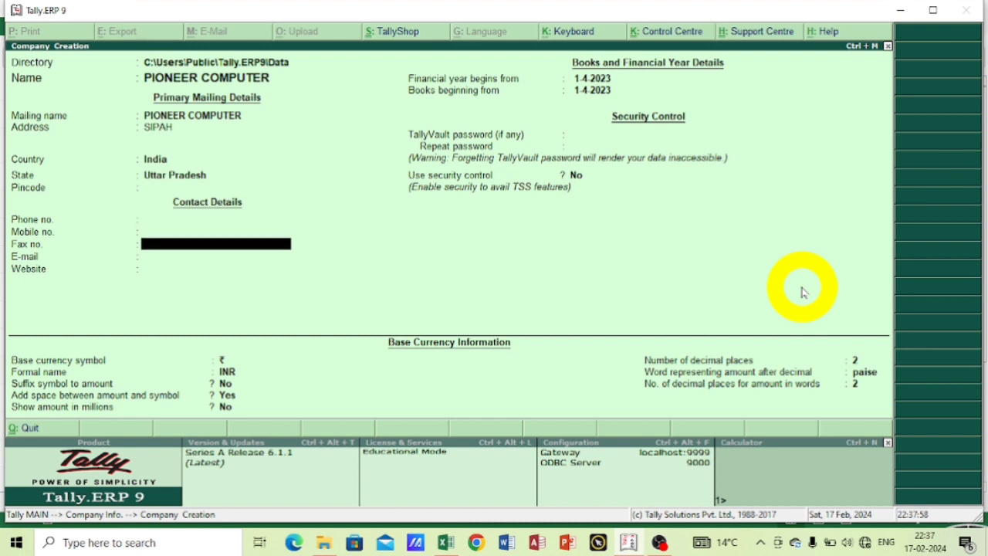
key(Return)
key(Return)
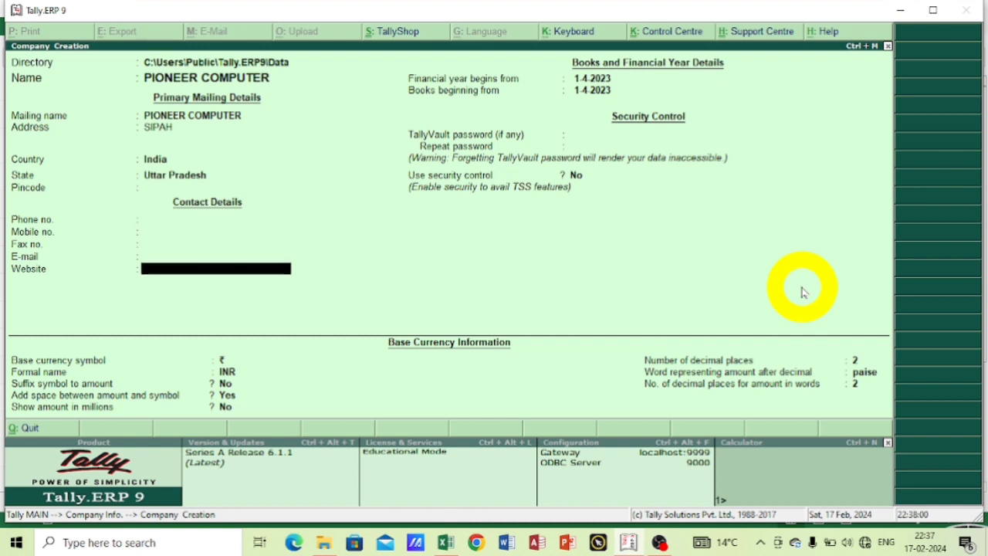
key(Return)
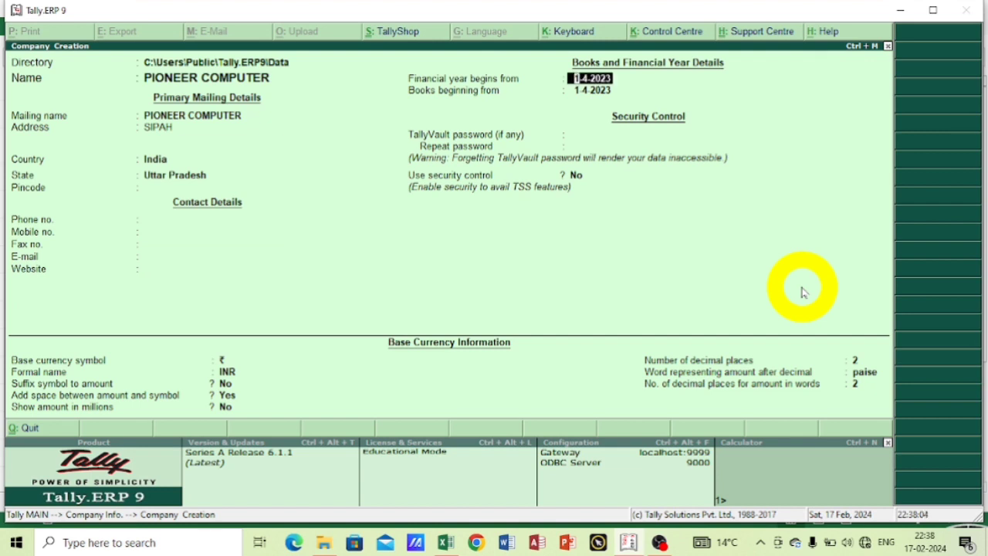
Accept 1-4-2023 as both the financial year start and the books beginning date.
key(Return)
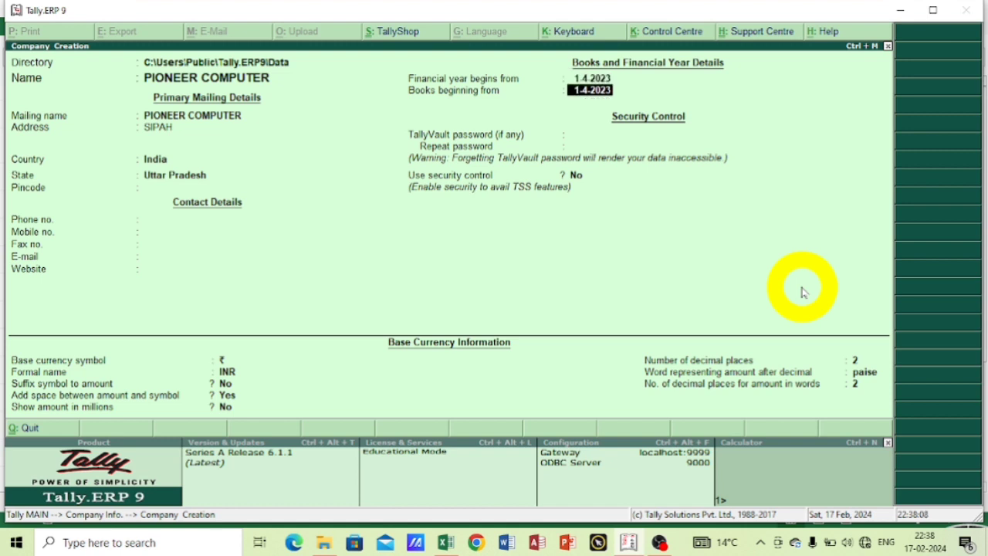
key(Return)
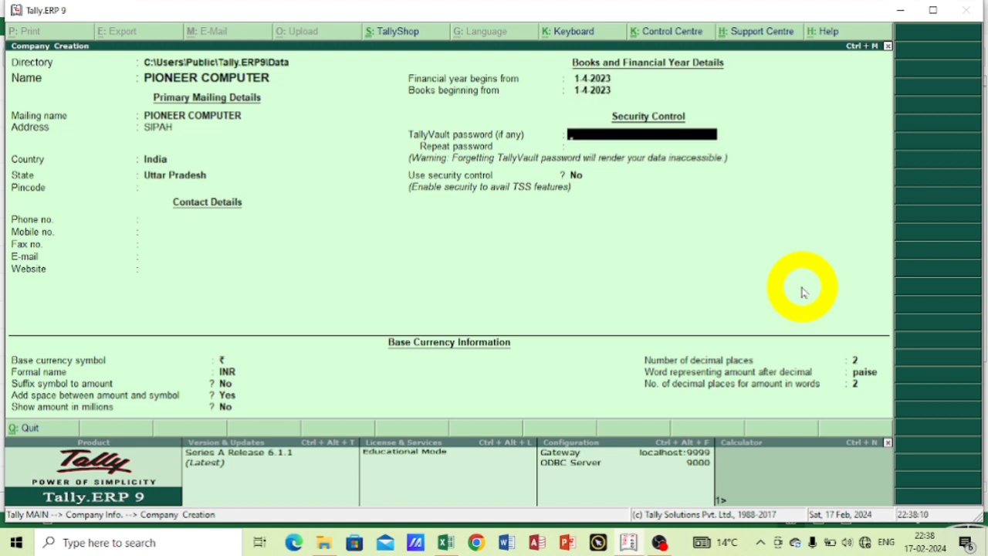
key(BackSpace)
key(BackSpace)
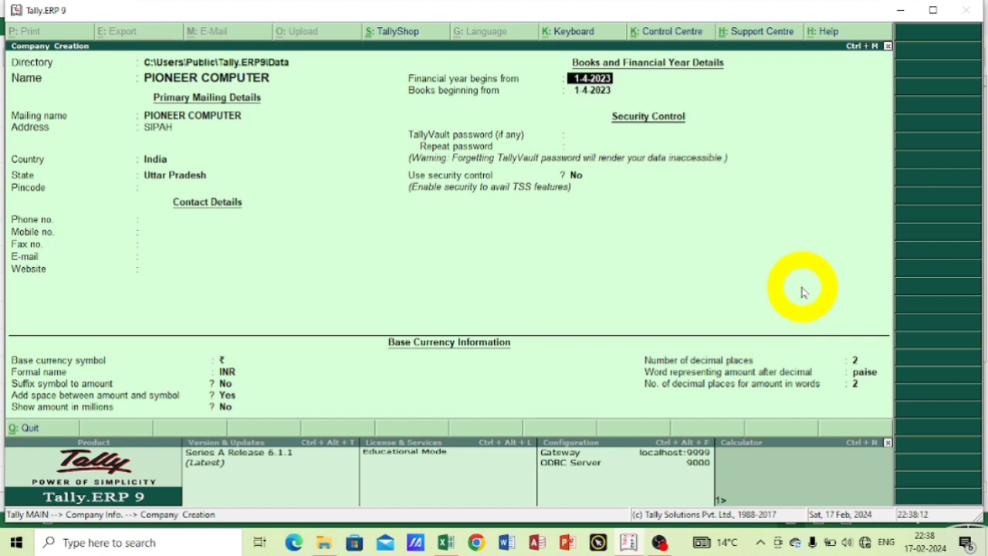
key(Return)
key(Return)
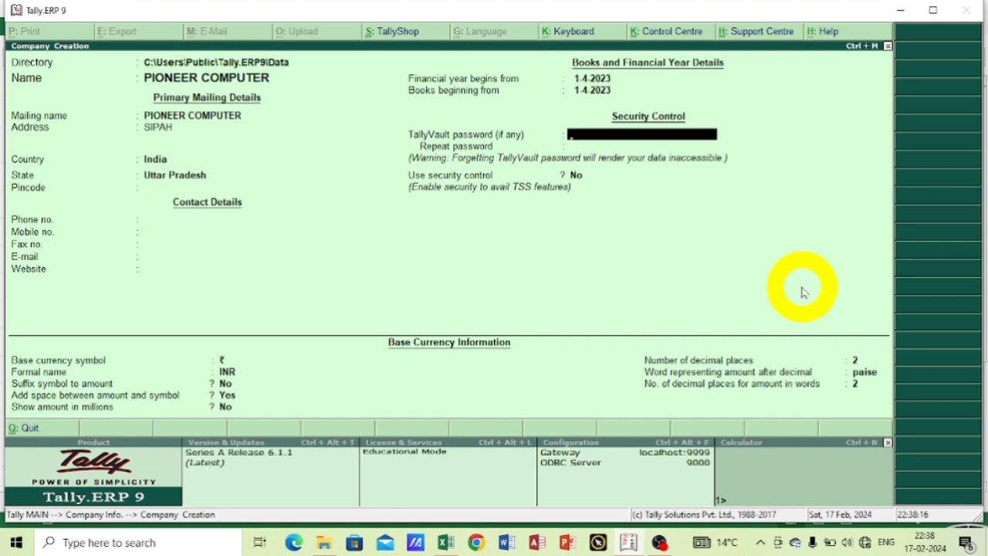
Leave the TallyVault password blank, security control set to No and the base currency symbol as ₹.
key(Return)
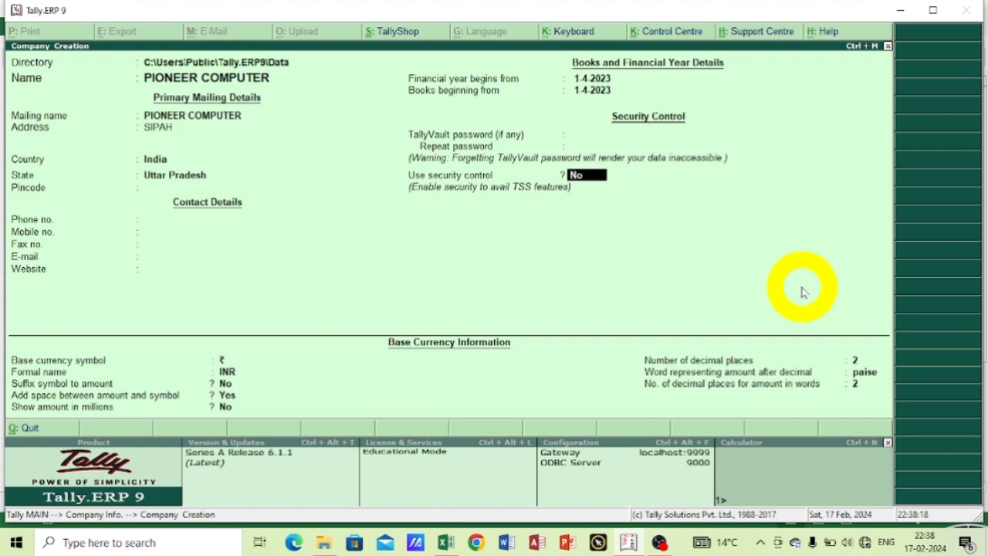
key(Return)
Keep INR and the remaining default currency settings, with 2 decimal places and paise, and create the company.
key(Return)
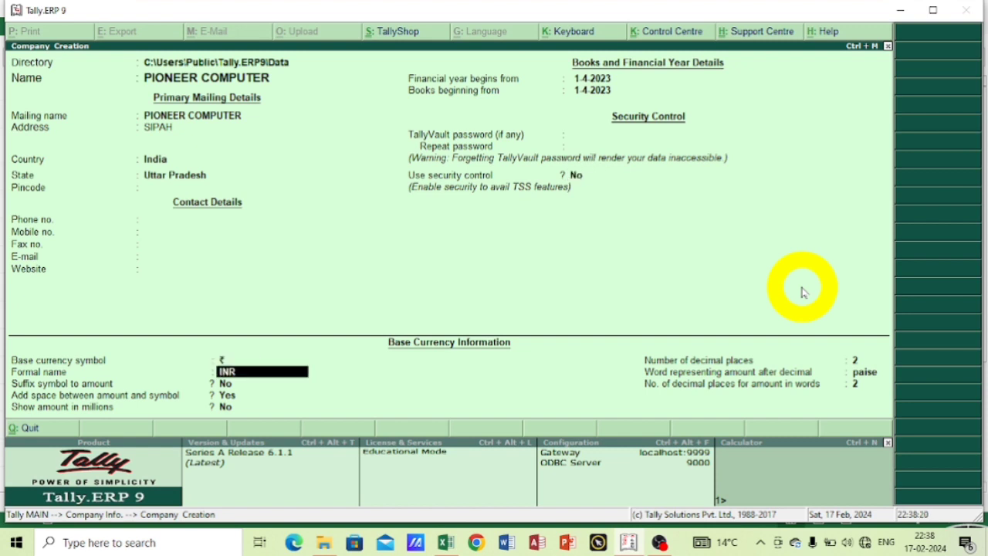
key(Return)
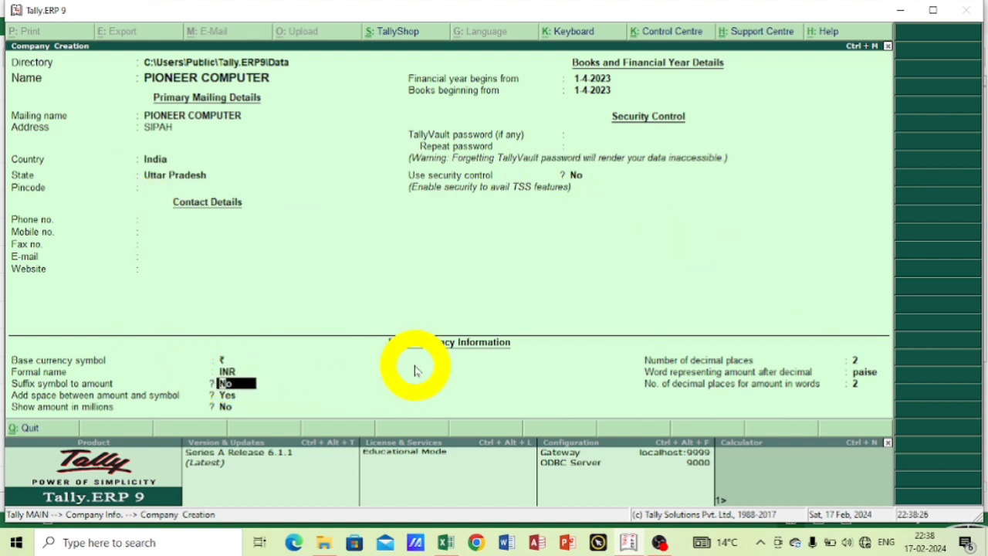
key(Return)
key(Return)
key(Return)
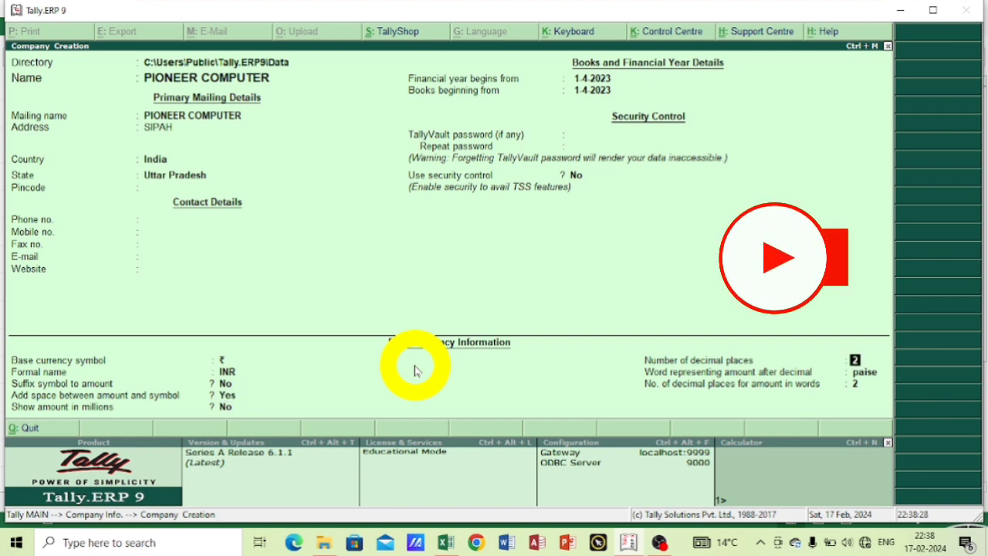
key(Return)
key(Return)
key(Return)
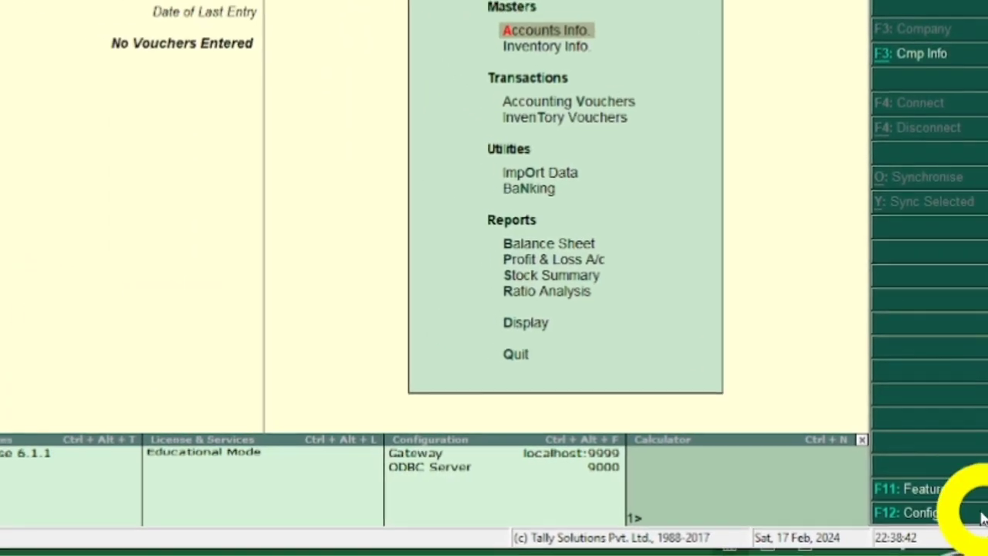
Enable Goods and Services Tax in the company's Statutory & Taxation features and open the GST details.
click(906, 498)
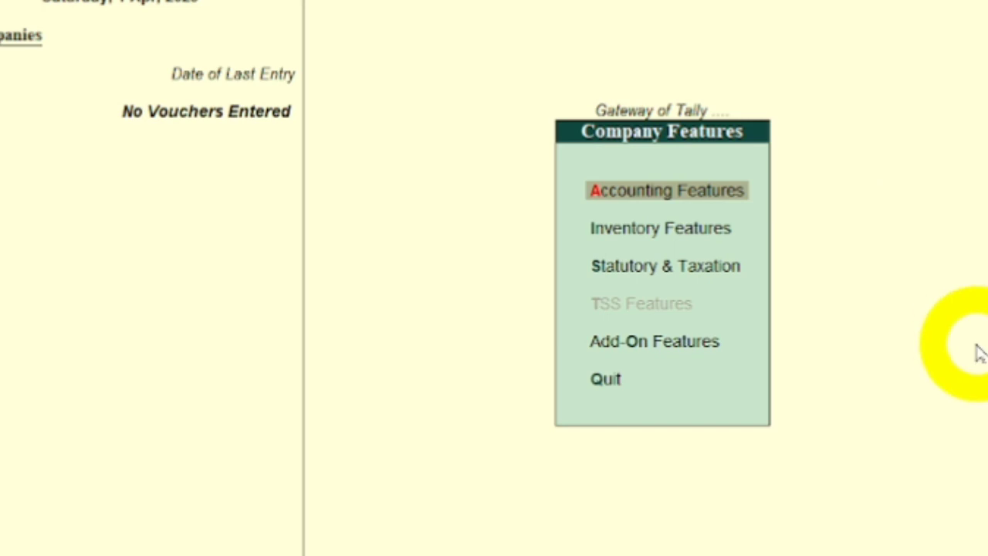
key(Down)
key(Down)
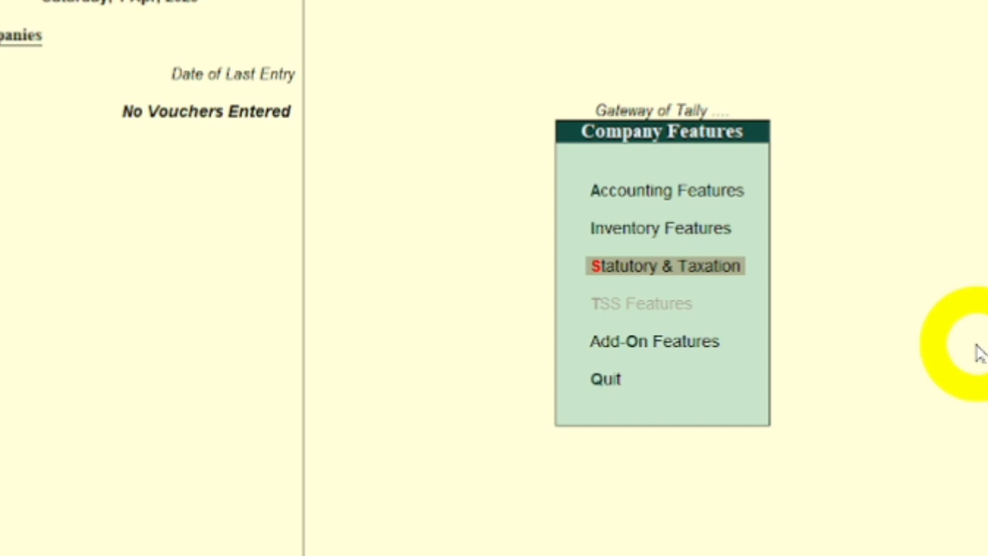
key(Return)
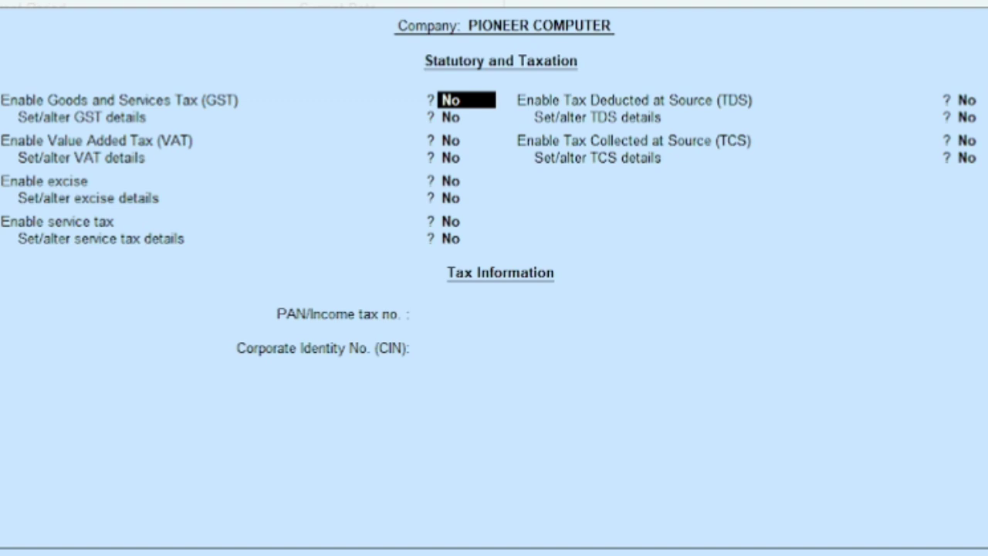
text(Y)
key(Return)
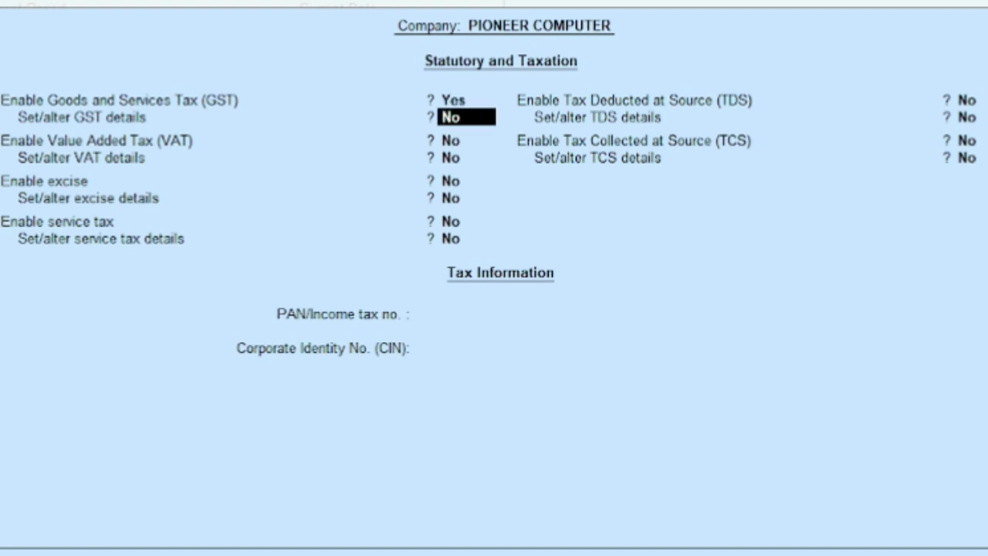
text(Y)
key(Return)
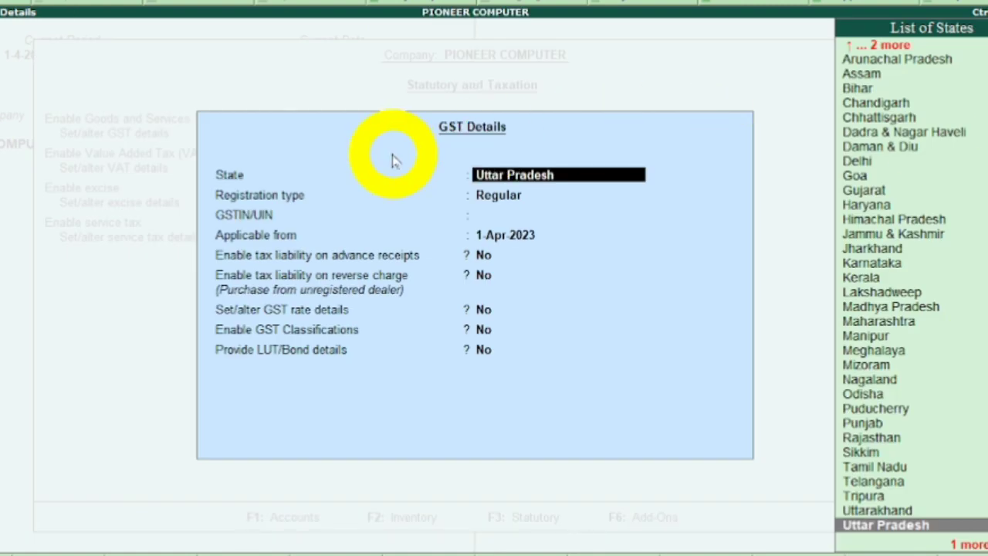
Keep Uttar Pradesh and Regular registration, enter the company's GSTIN and accept 1-Apr-2023 as the applicable date.
click(482, 138)
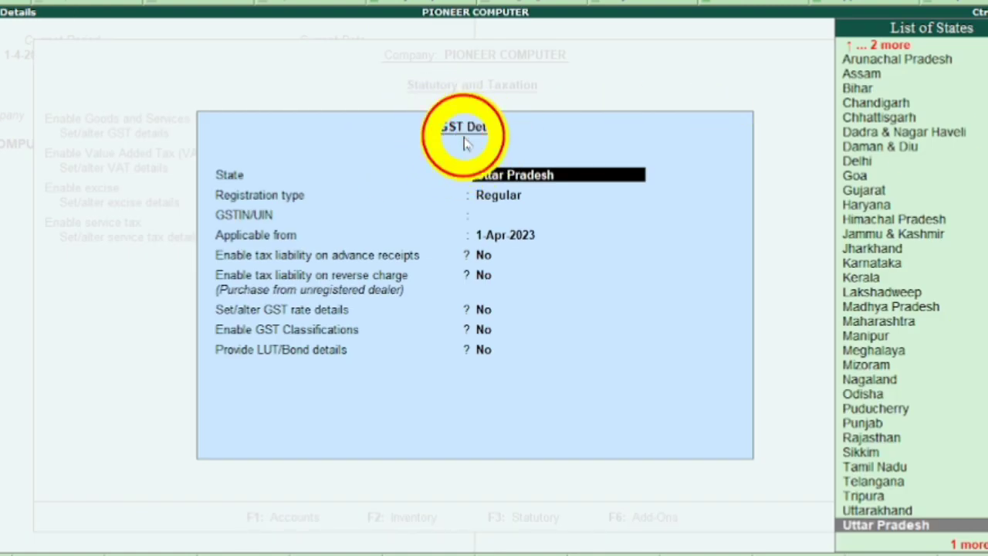
click(463, 137)
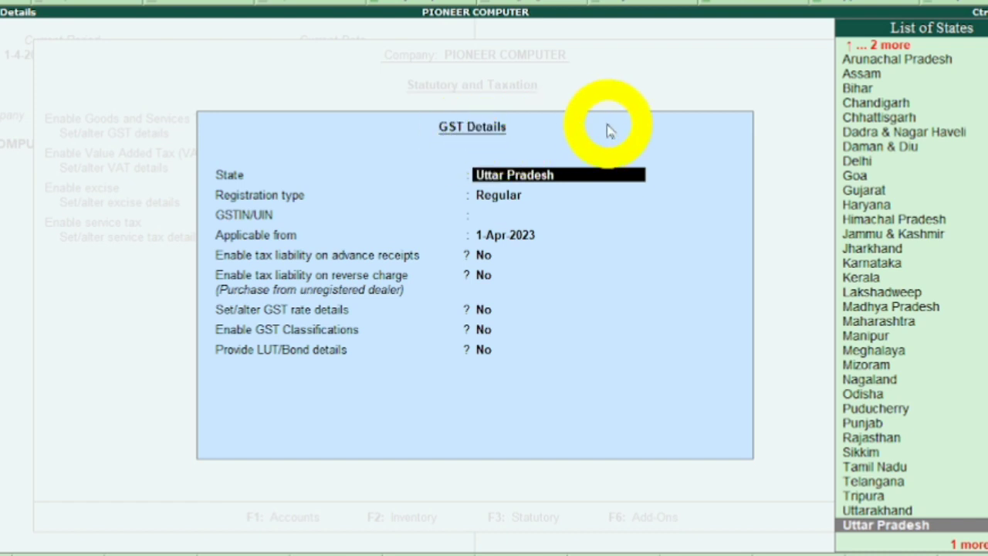
key(Return)
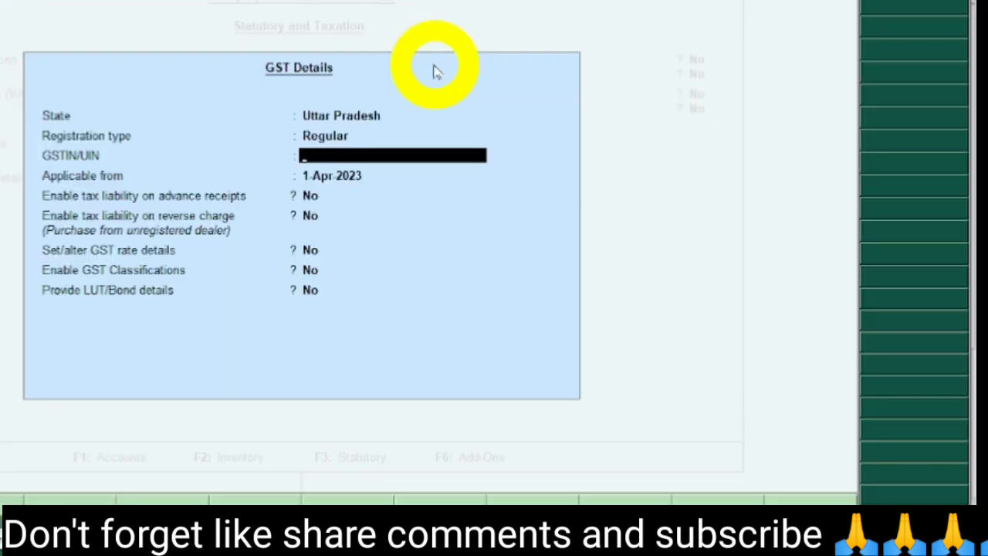
text(09GGGGG)
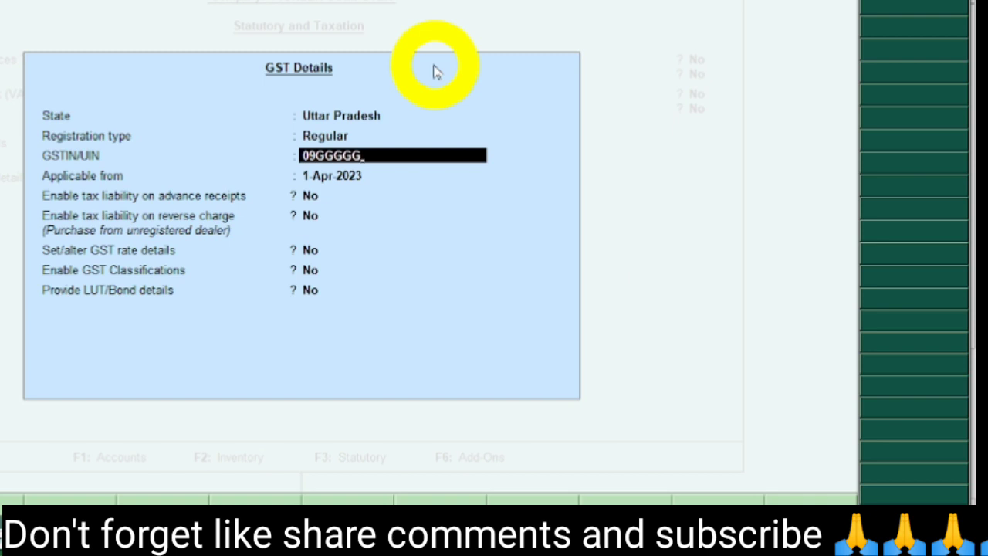
key(Return)
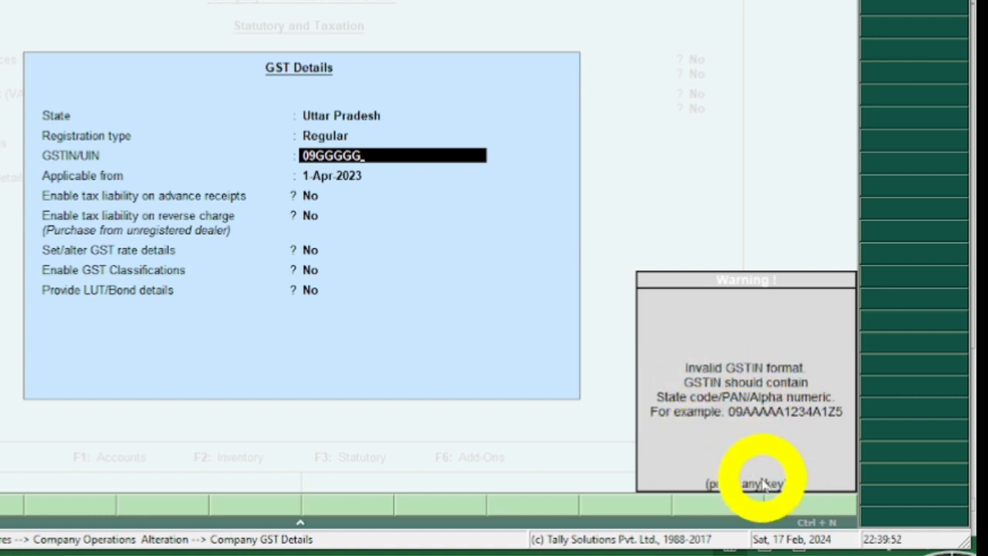
click(763, 411)
click(763, 410)
click(807, 411)
click(785, 411)
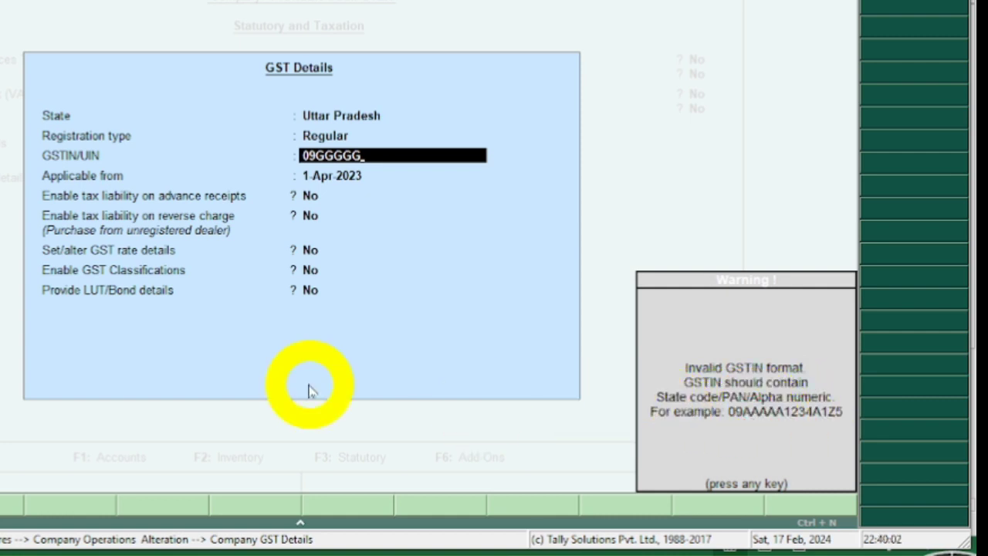
key(Return)
Leave tax liability on advance receipts and on reverse charge at No, and open the GST rate details.
key(Return)
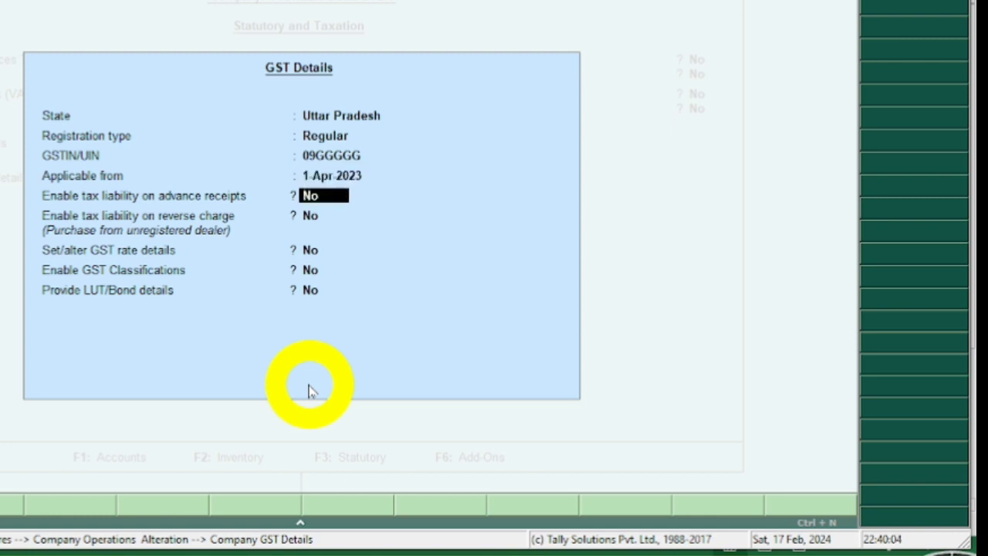
key(Return)
key(Return)
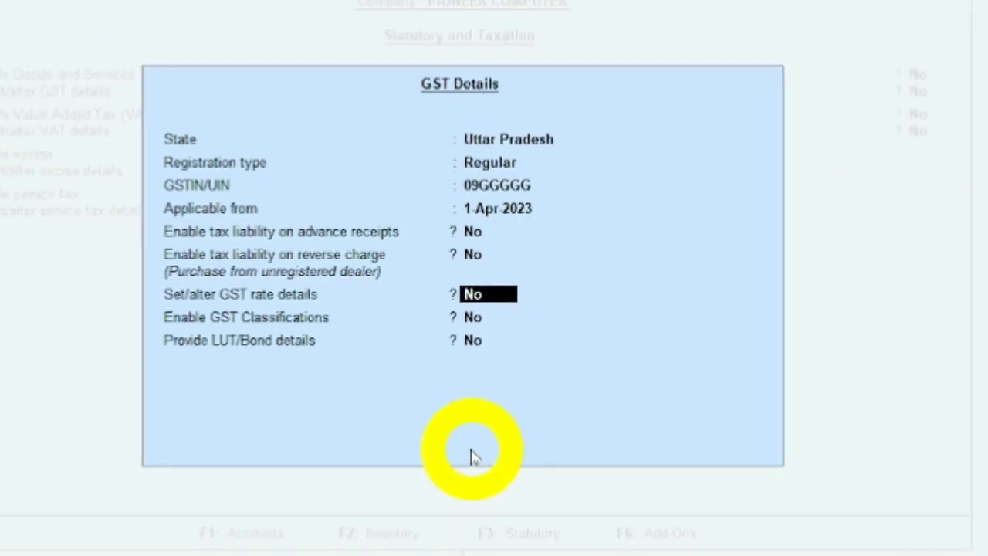
text(y)
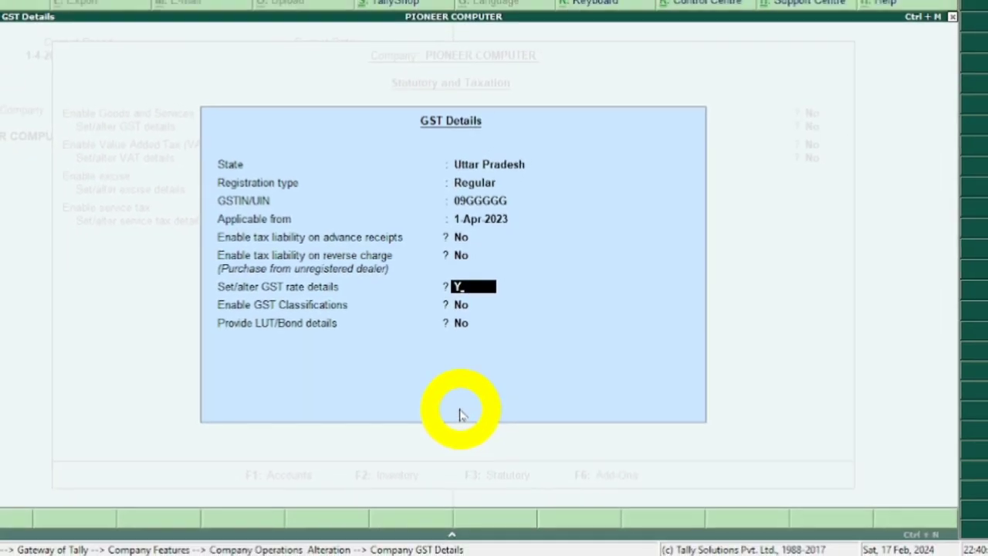
key(Return)
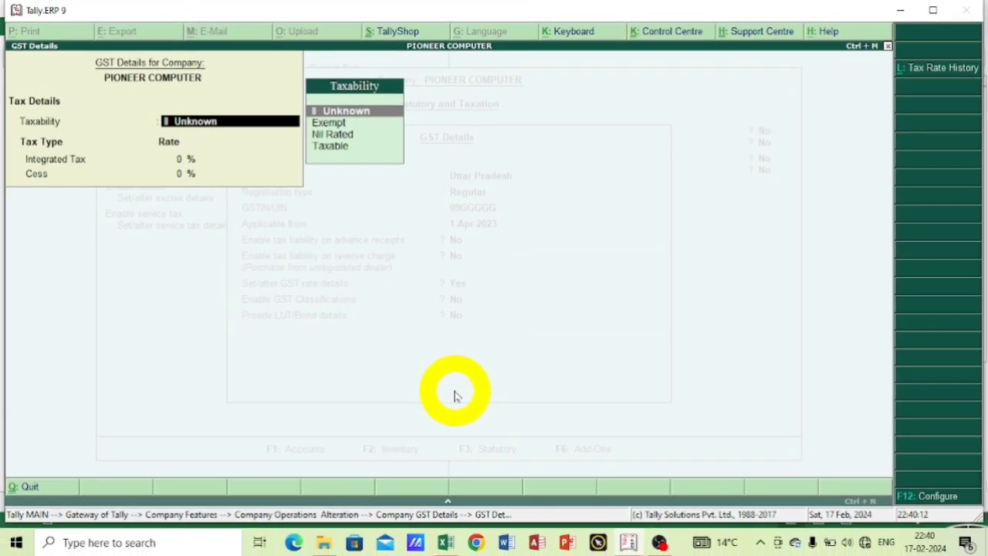
Set the company's taxability to Taxable with an integrated tax rate of 28% and a cess of 0%.
key(Down)
key(Down)
key(Down)
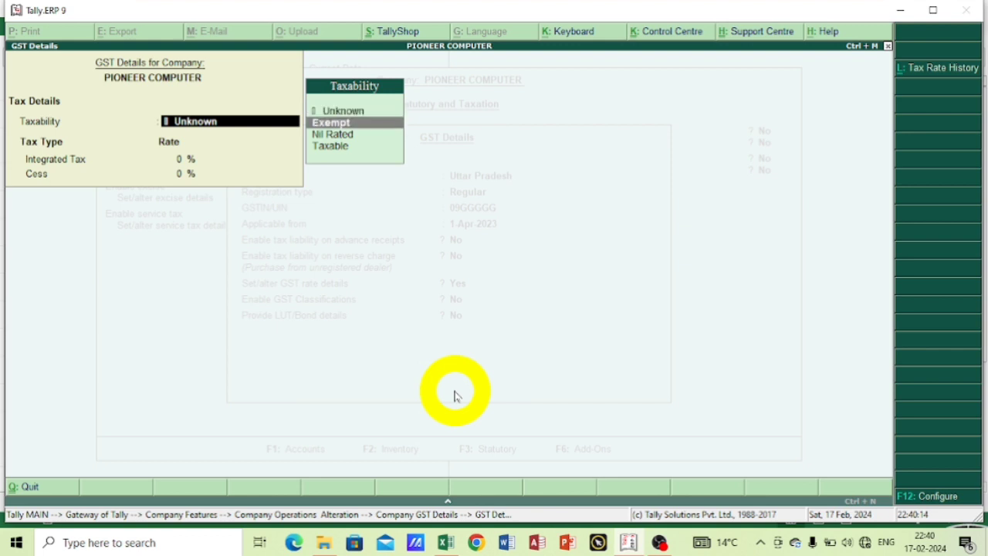
key(Return)
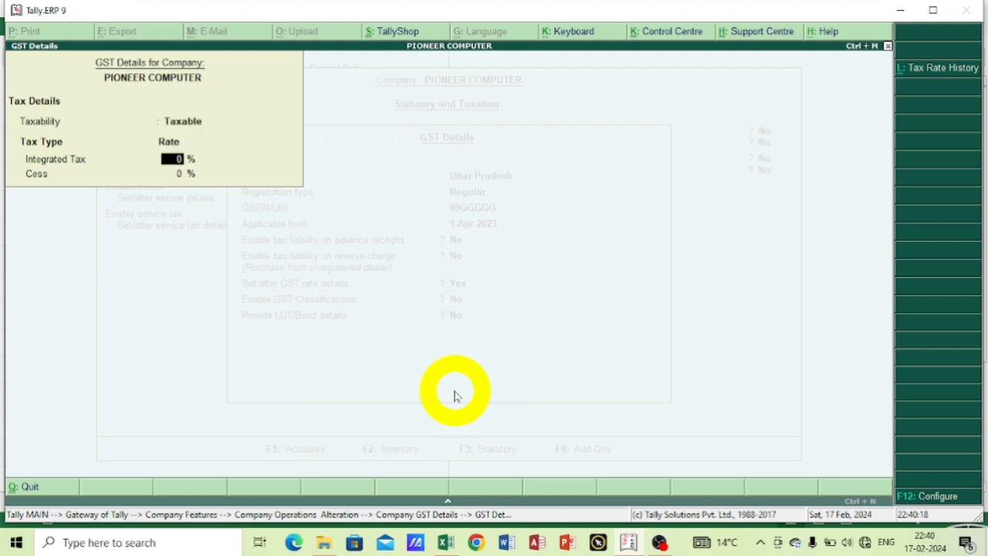
text(28)
key(Return)
Leave GST classifications and LUT/Bond details at No and save the company's GST details.
key(Return)
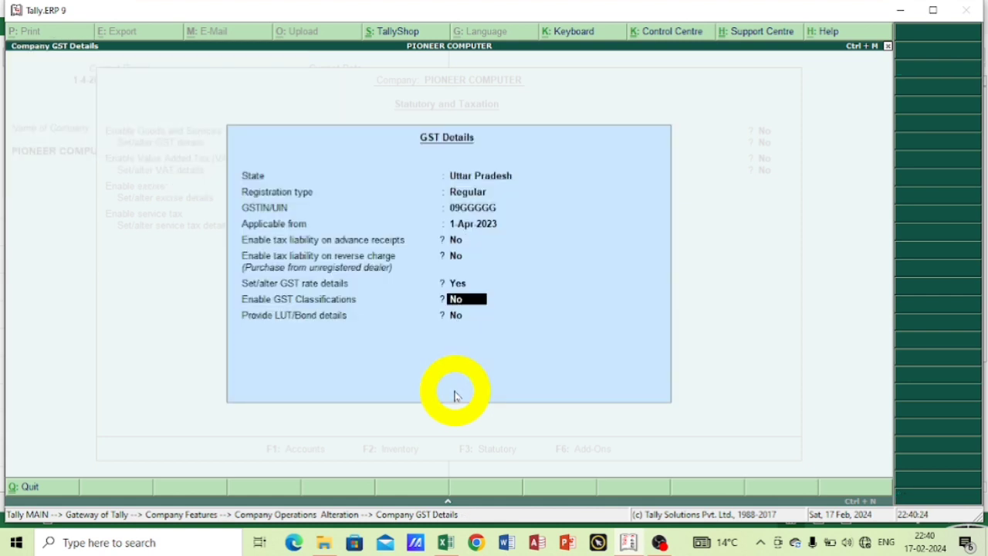
key(Return)
key(Return)
key(Return)
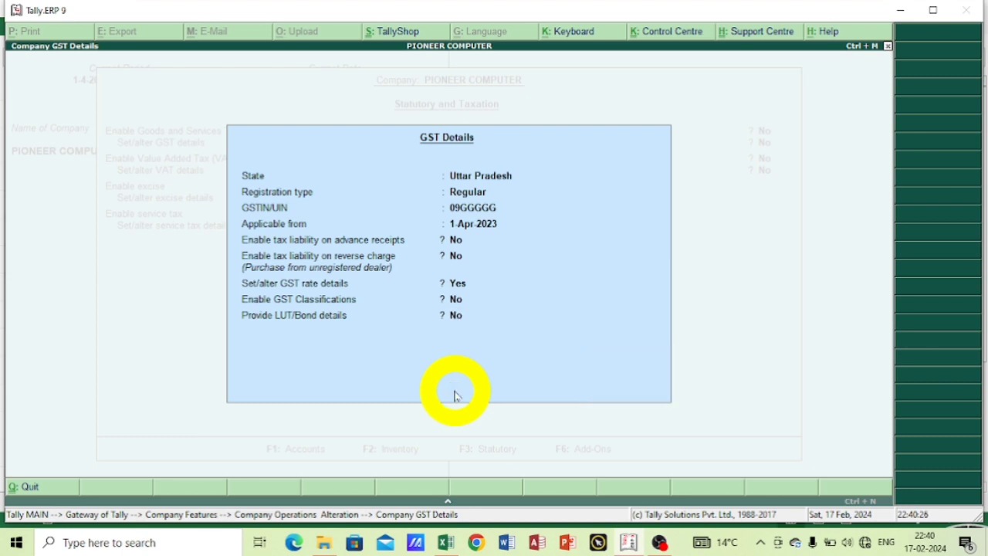
Keep VAT, excise, service tax, TDS and TCS disabled, leave the tax information blank and save the statutory features.
key(Return)
key(Return)
key(Return)
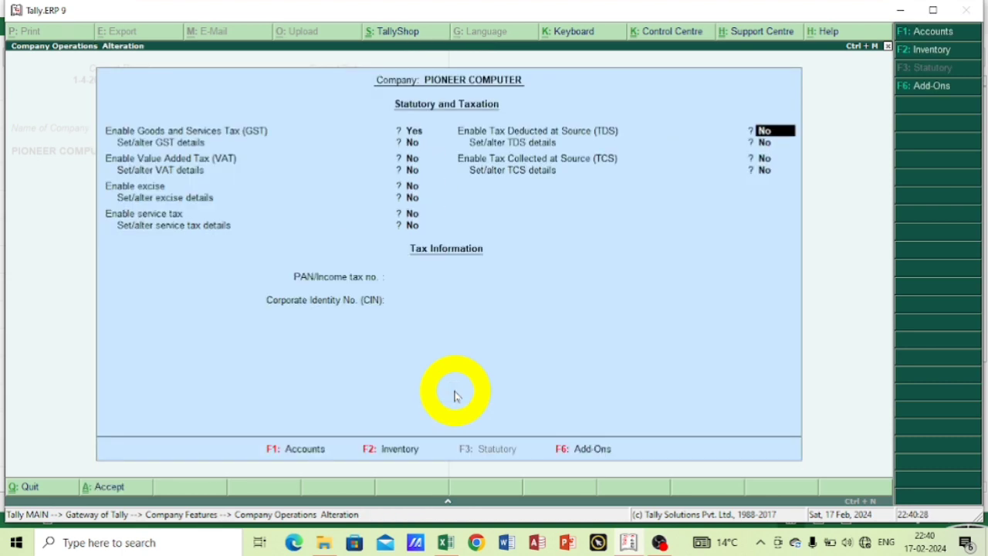
key(Return)
key(Return)
key(Return)
key(Return)
key(Return)
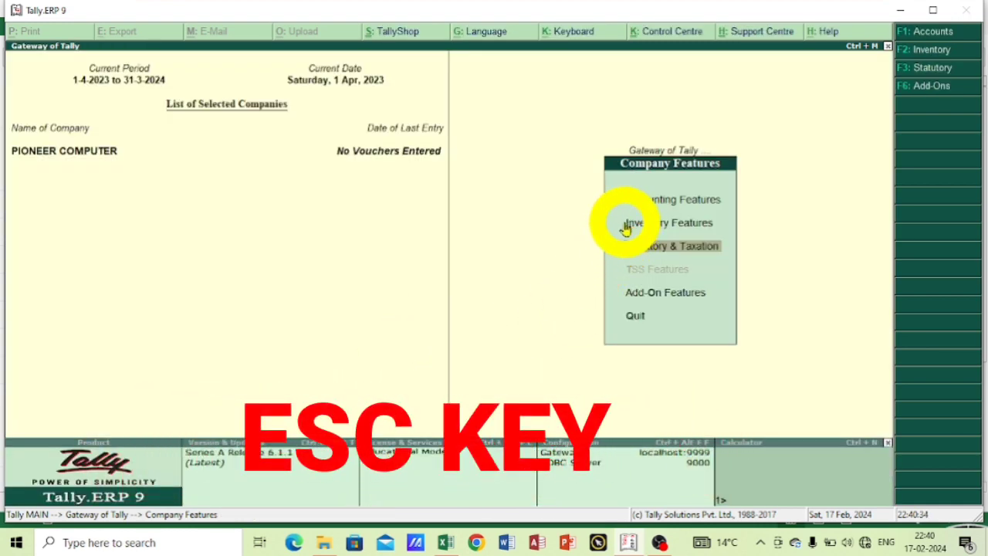
Return to the Gateway of Tally and open a new purchase voucher under Accounting Vouchers.
key(Escape)
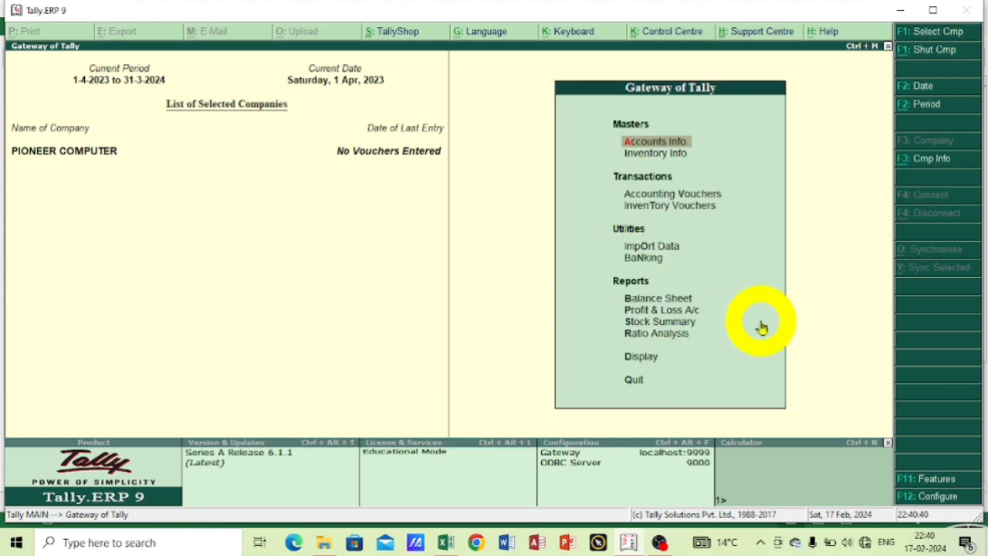
key(Down)
key(Down)
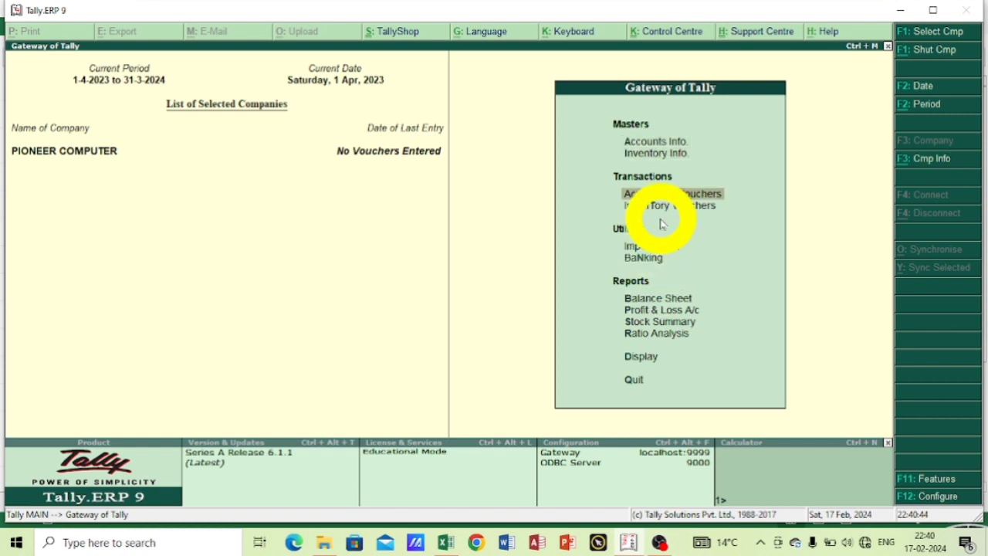
click(650, 194)
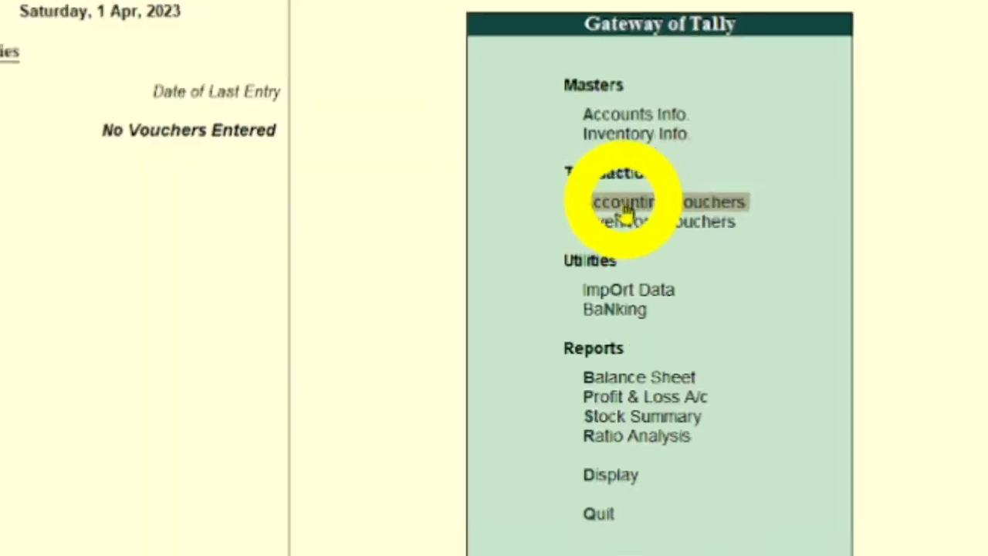
click(667, 194)
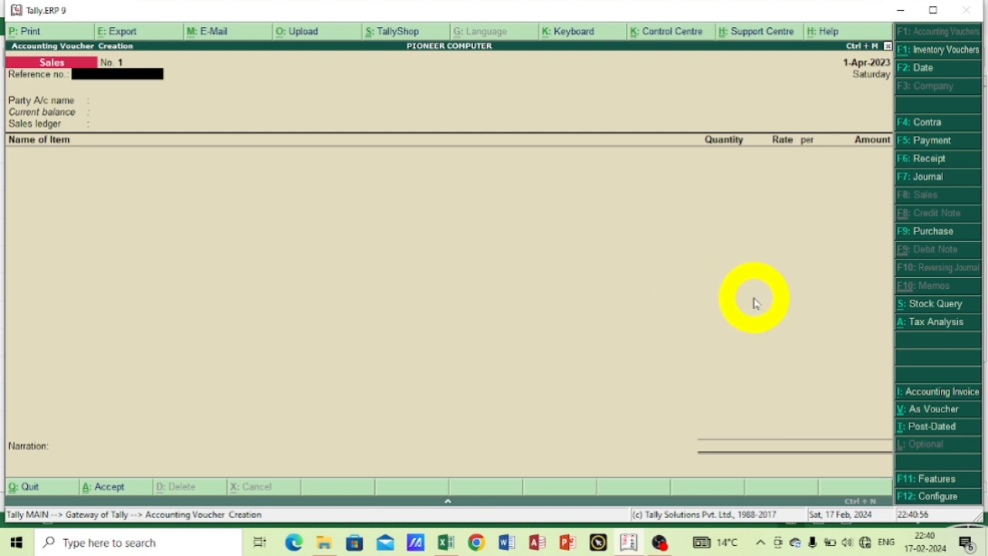
key(F9)
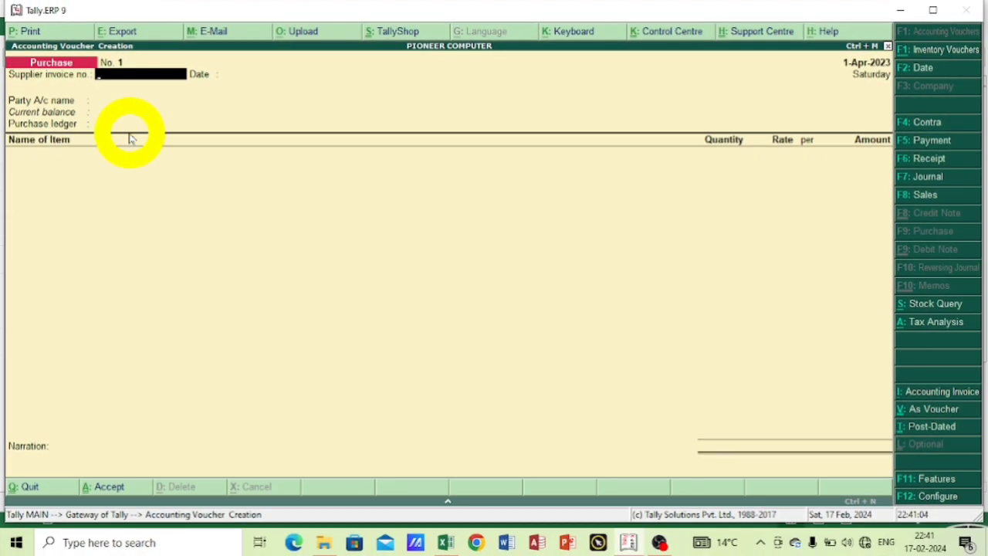
Enter 1111 as the supplier invoice number and keep 1-Apr-2023 as its date.
text(1111)
key(Return)
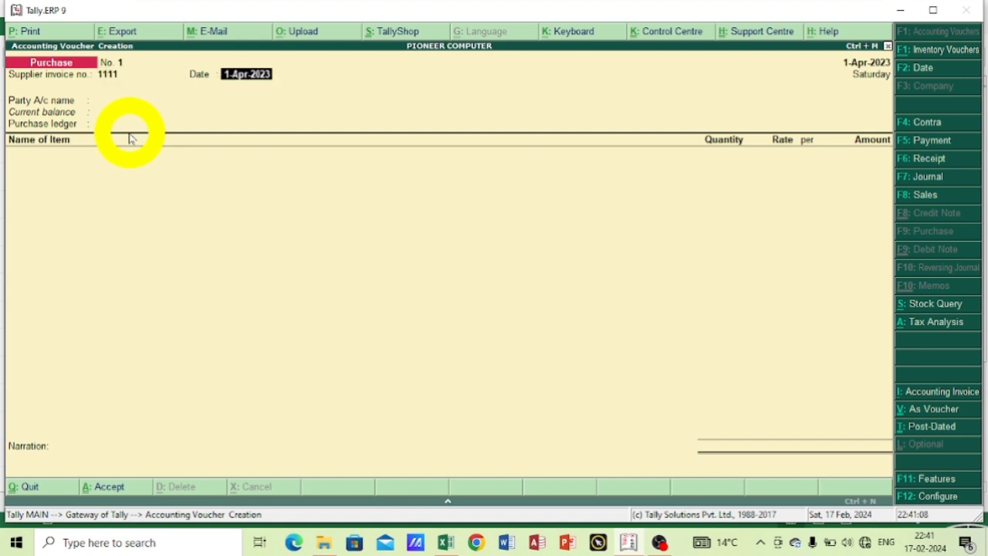
key(Return)
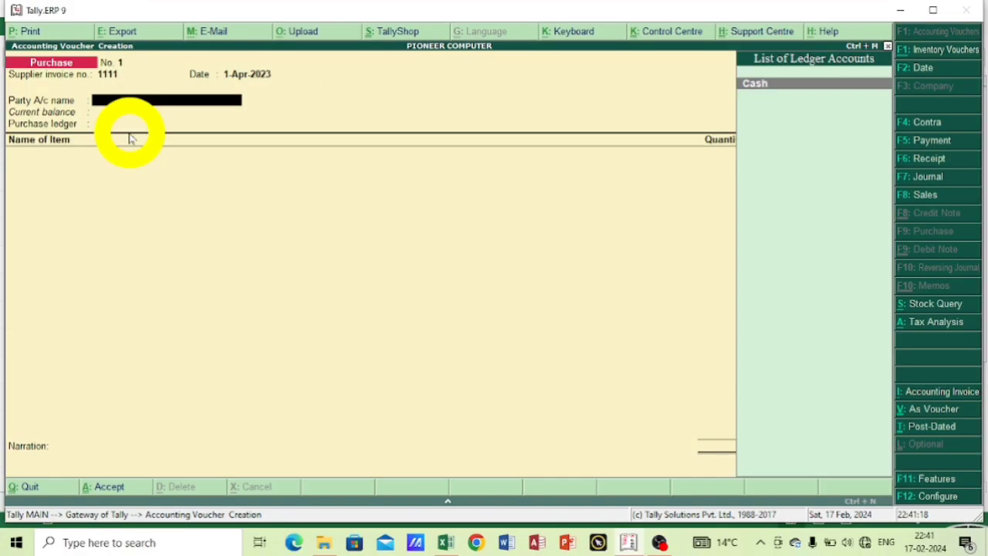
Create a new ledger for the voucher's party account, named CHETNA COMPUTER, with no alias.
key(alt+c)
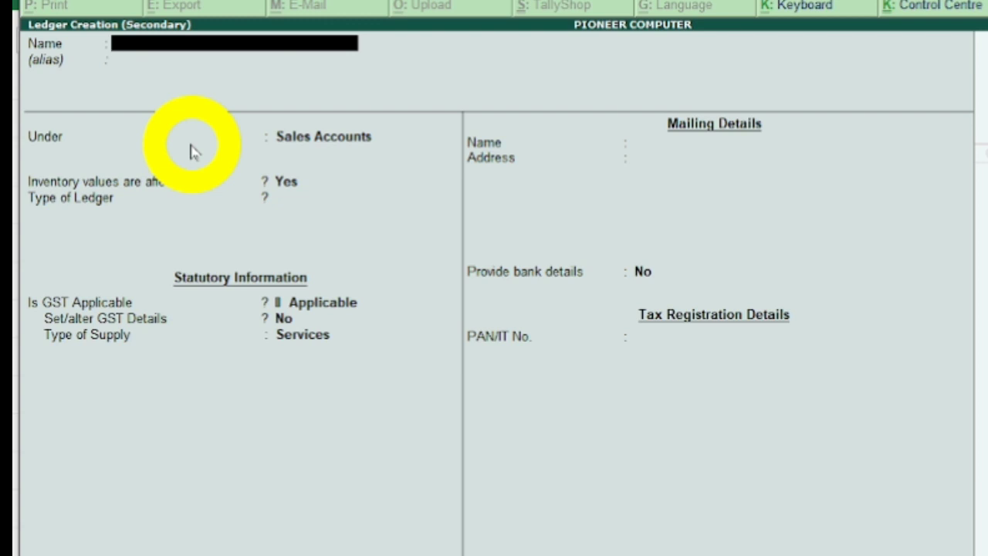
text(CHET)
text(A)
key(BackSpace)
key(BackSpace)
text(TNA)
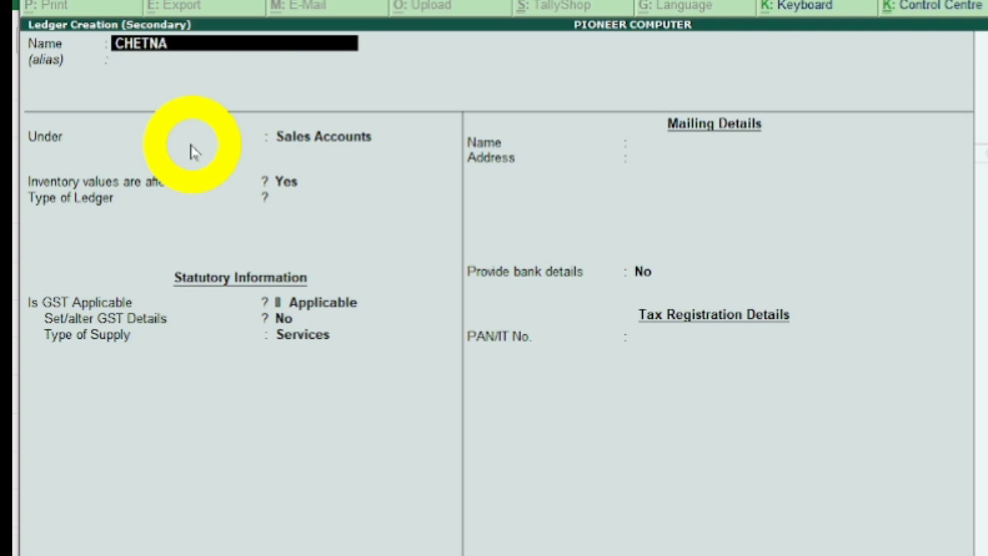
text( CP)
key(BackSpace)
text(OMPUT)
text(ER)
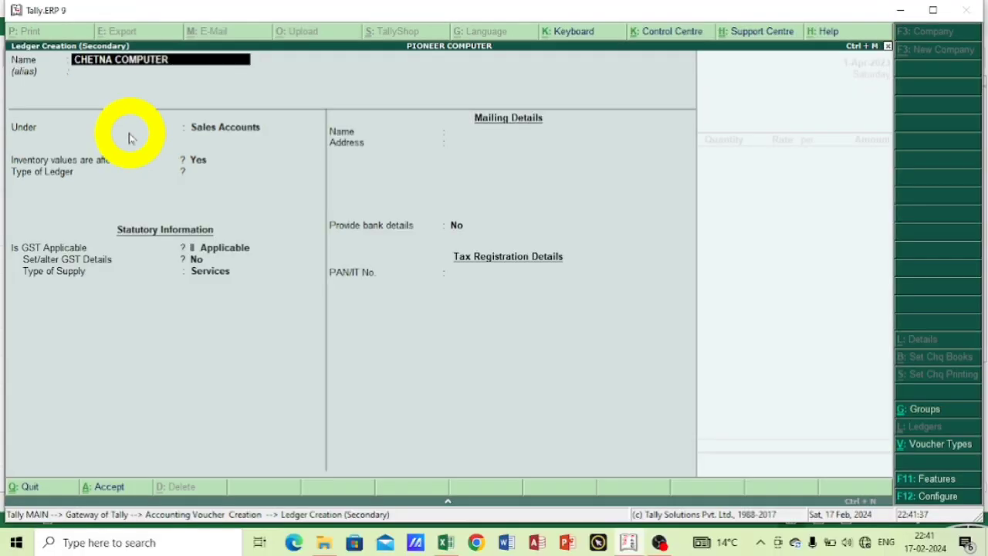
key(Return)
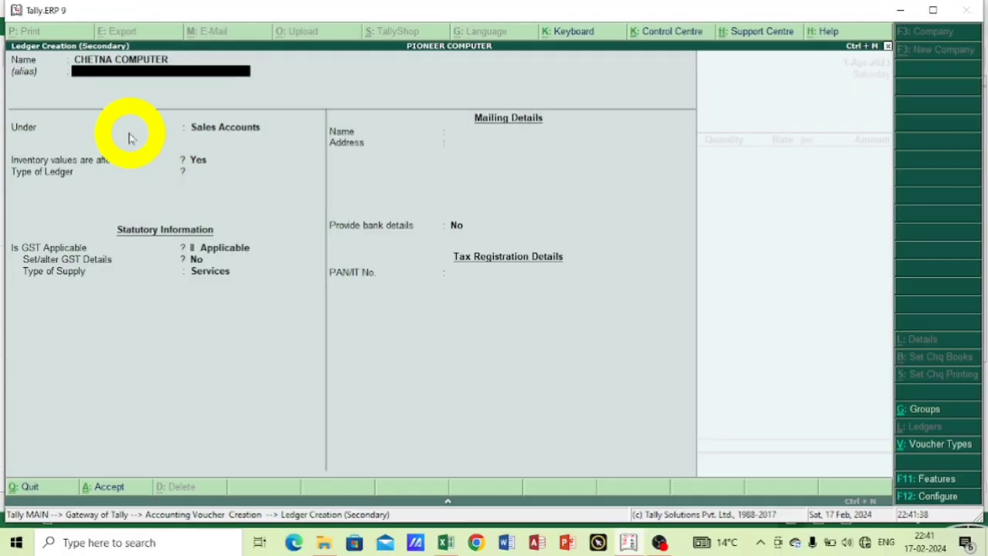
key(Return)
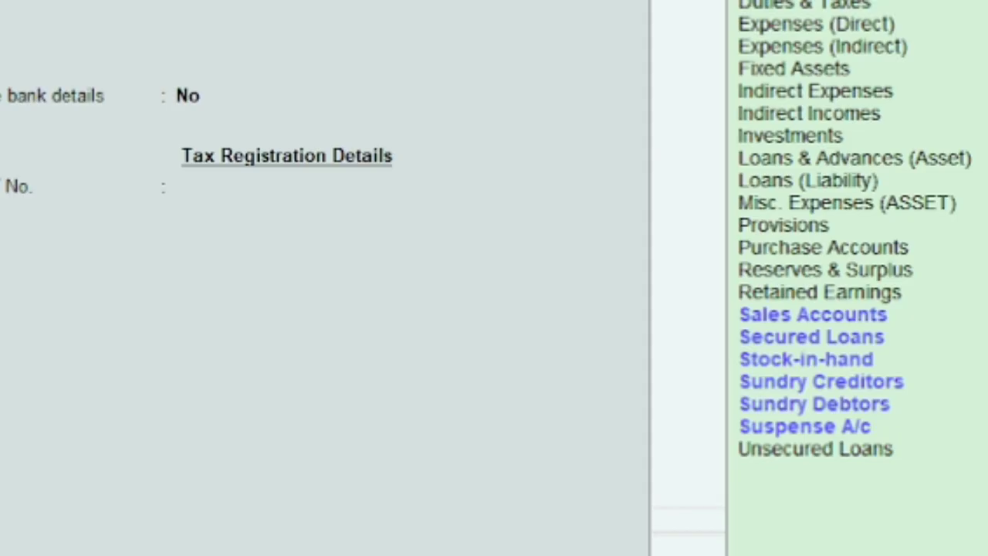
Group the ledger under Sundry Creditors, keep bill-by-bill balances and inventory effect at No, and keep the mailing name.
key(Down)
key(Down)
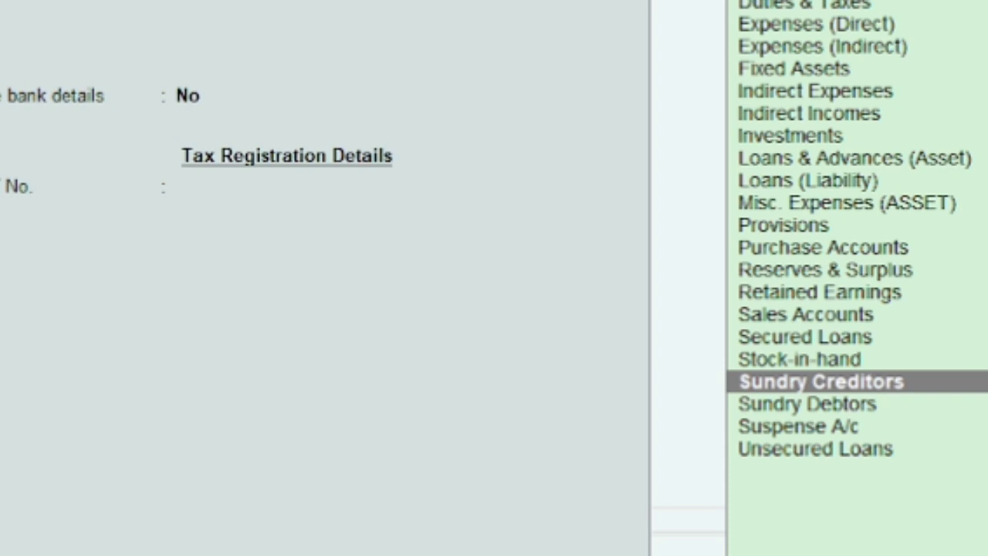
key(Return)
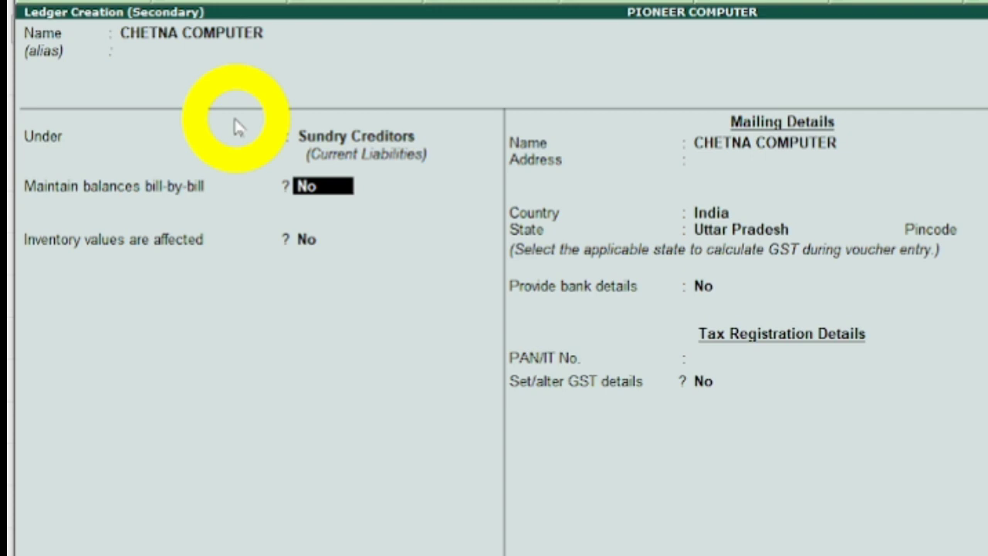
key(Return)
key(Return)
key(Return)
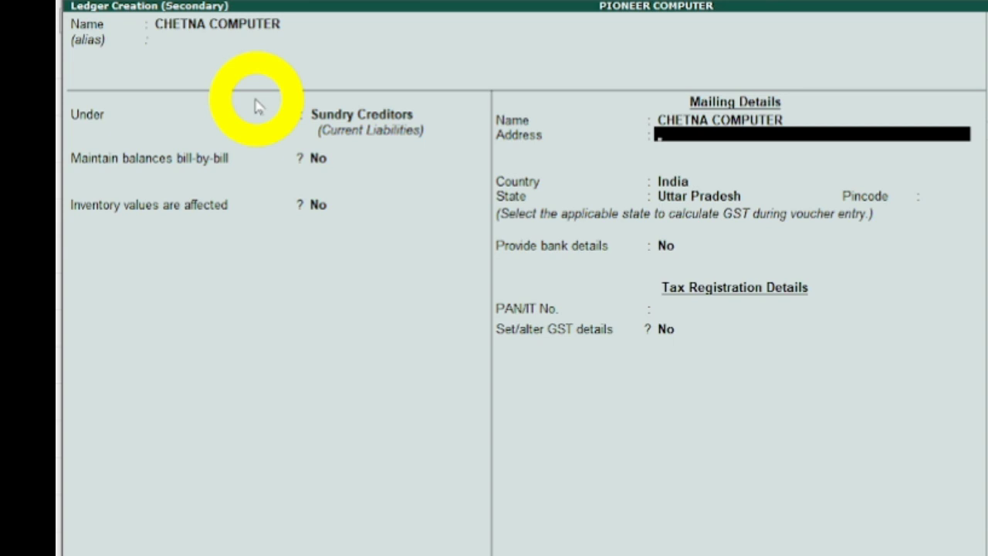
Enter the supplier's address, keep India as country, set the state to Delhi, and leave pincode, bank details and PAN unset.
text(MAU)
key(Return)
key(Return)
key(Return)
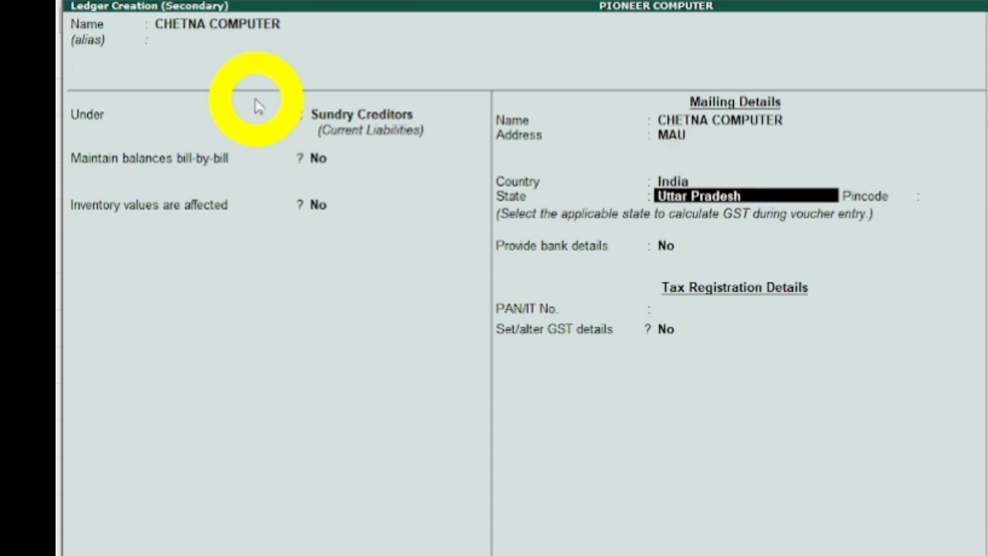
text(D)
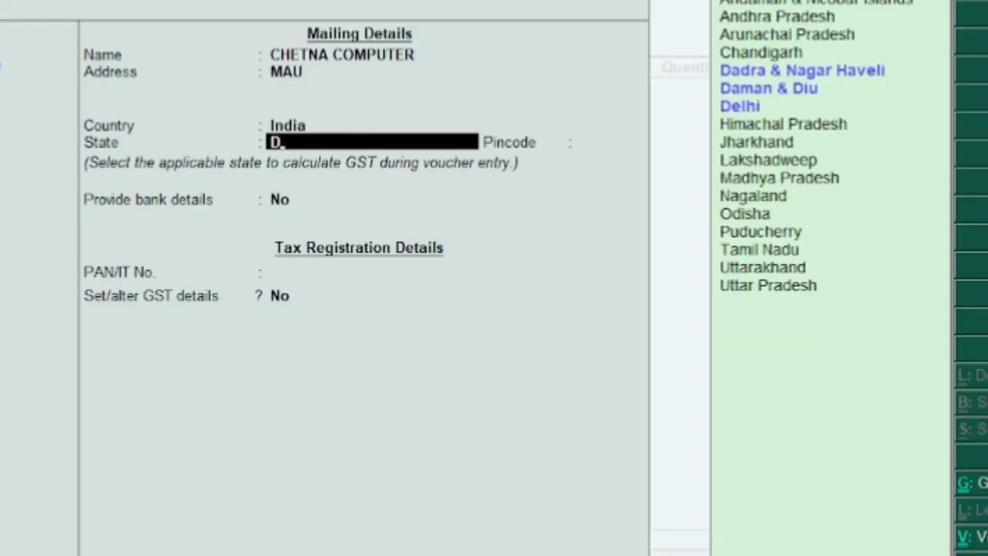
key(Down)
key(Down)
key(Down)
key(Return)
key(Return)
key(Return)
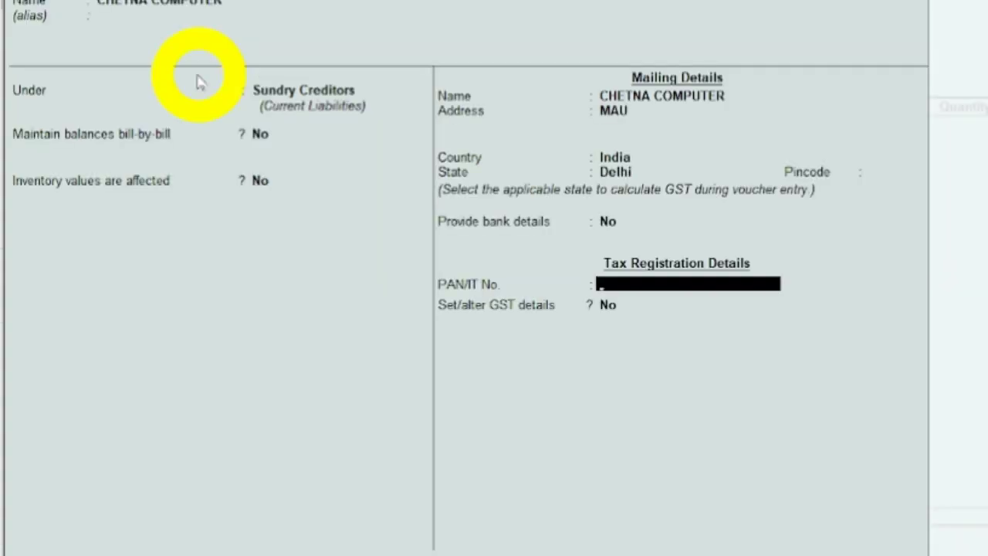
key(Return)
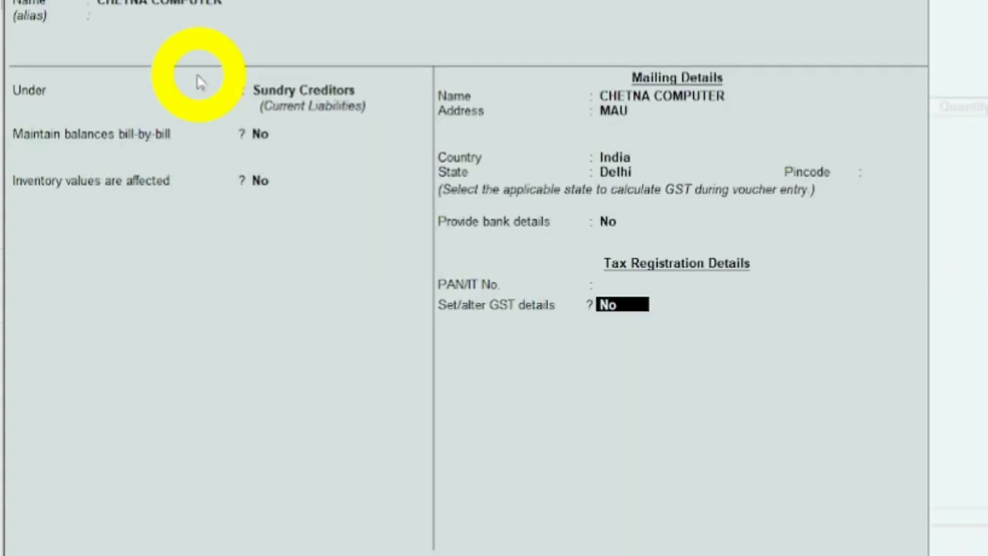
Enable GST details for the supplier with registration type Regular, e-Commerce operator No and party type Not Applicable.
text(Y)
key(Return)
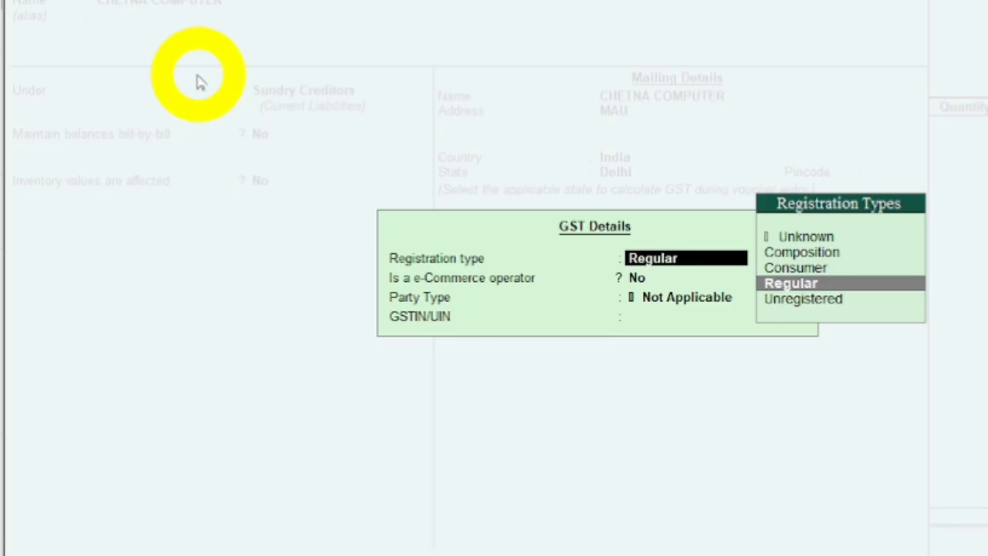
key(Return)
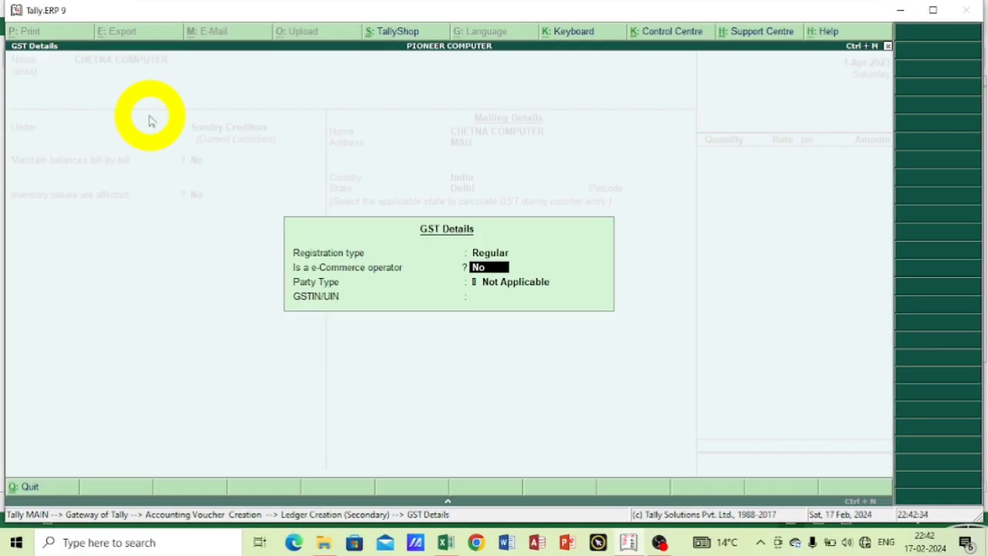
key(Return)
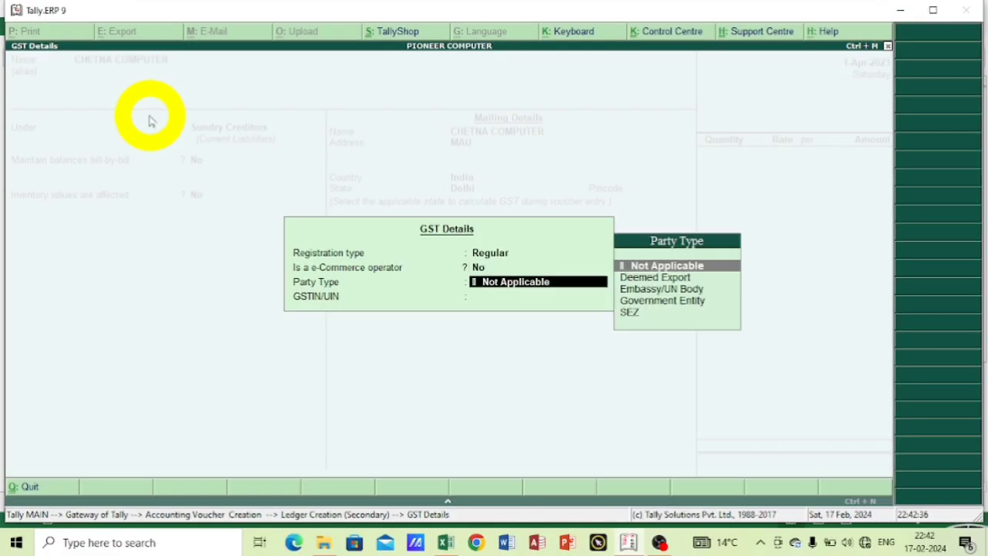
key(Return)
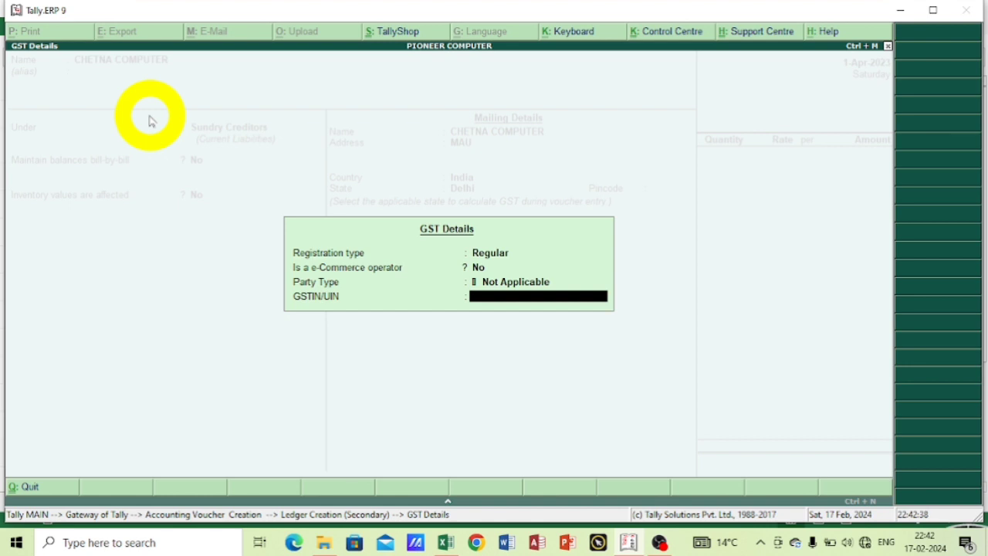
Fill in the supplier's GSTIN/UIN and accept the GST details.
text(09UUUUU)
key(Return)
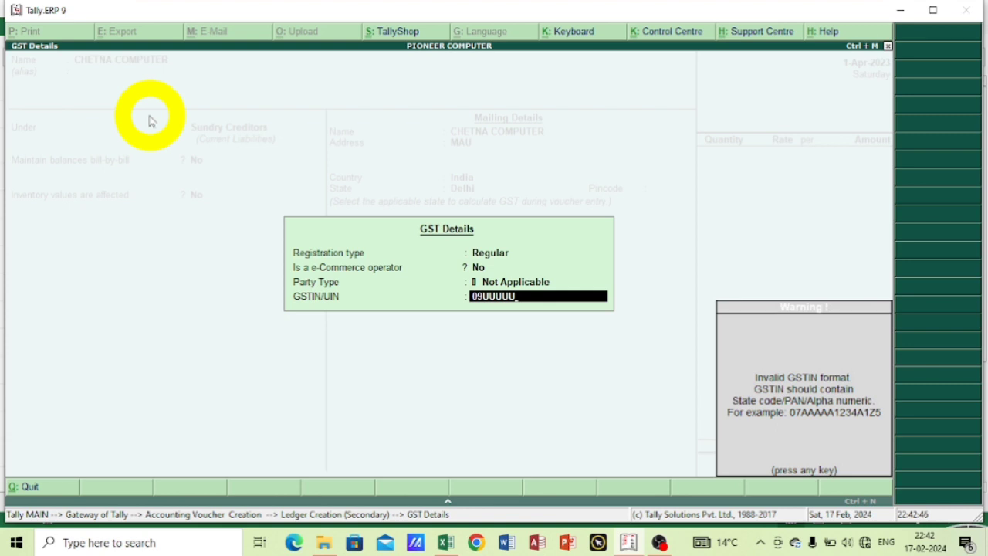
key(Return)
Save the CHETNA COMPUTER ledger and accept its supplier details in the purchase voucher.
key(Return)
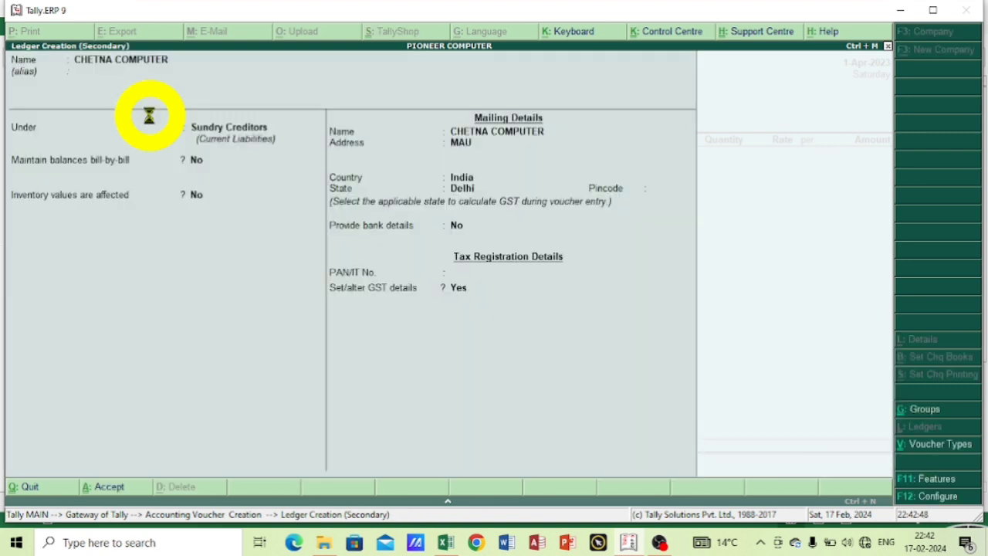
key(Return)
key(Return)
key(Return)
key(Return)
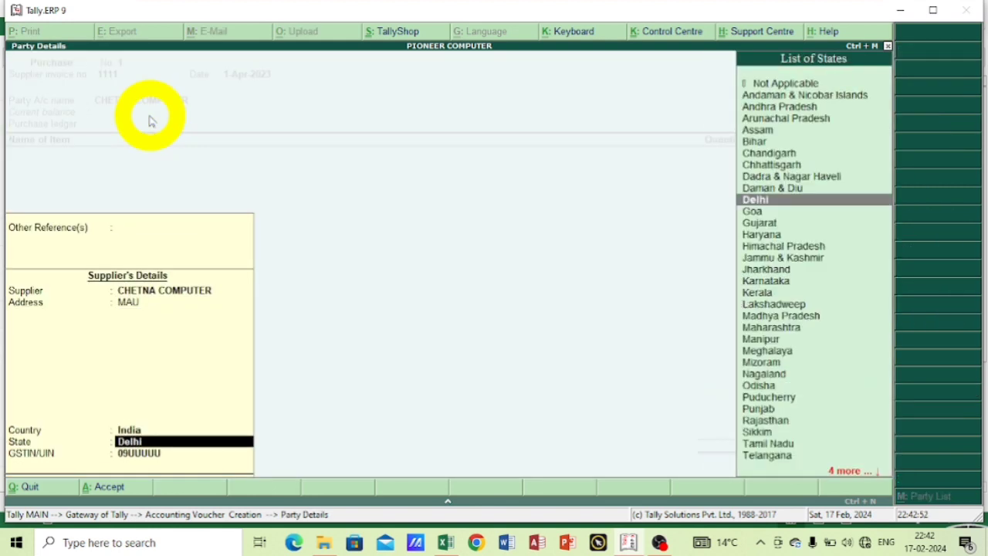
key(Return)
key(Return)
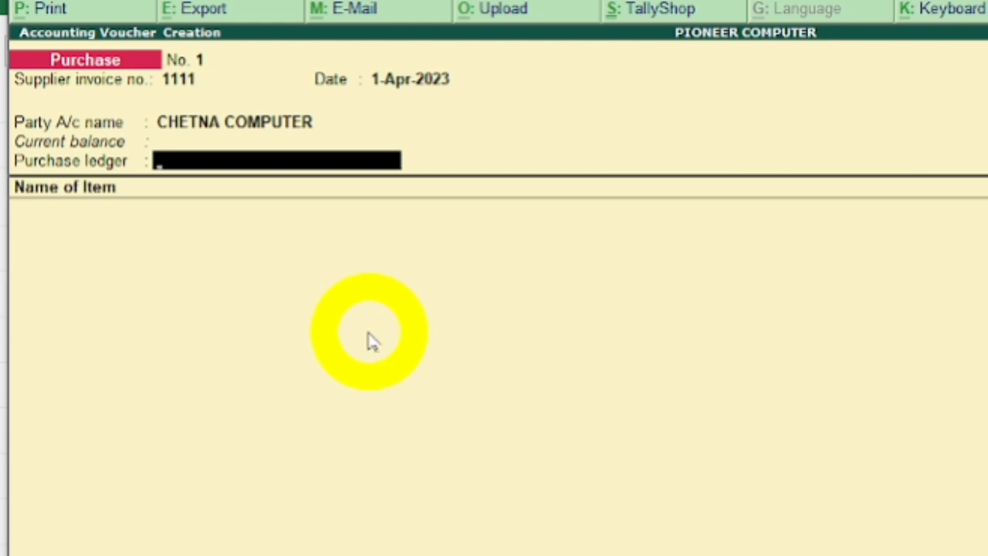
Create a ledger named PURCHASE under Purchase Accounts for the voucher's purchase ledger.
key(alt+c)
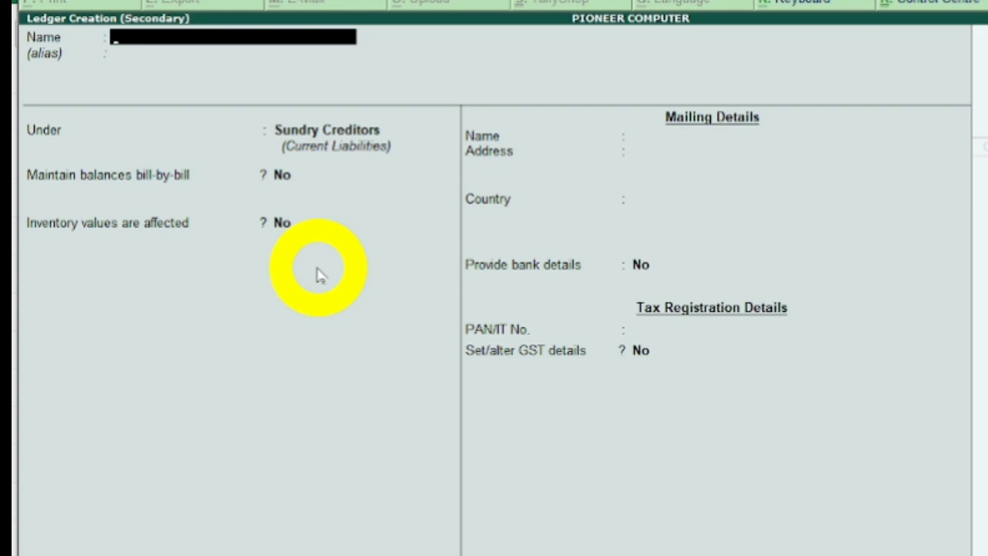
text(PURCHASE)
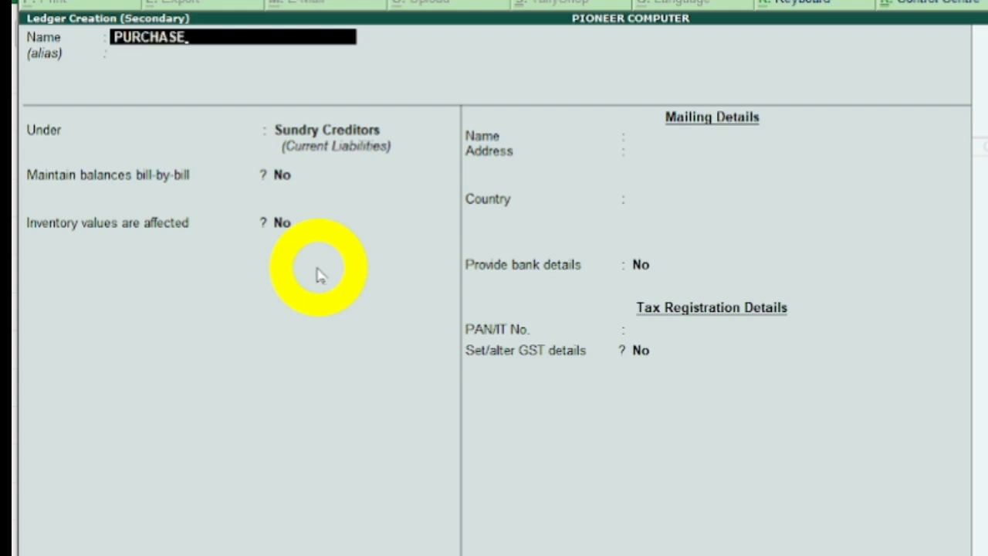
key(Return)
key(Return)
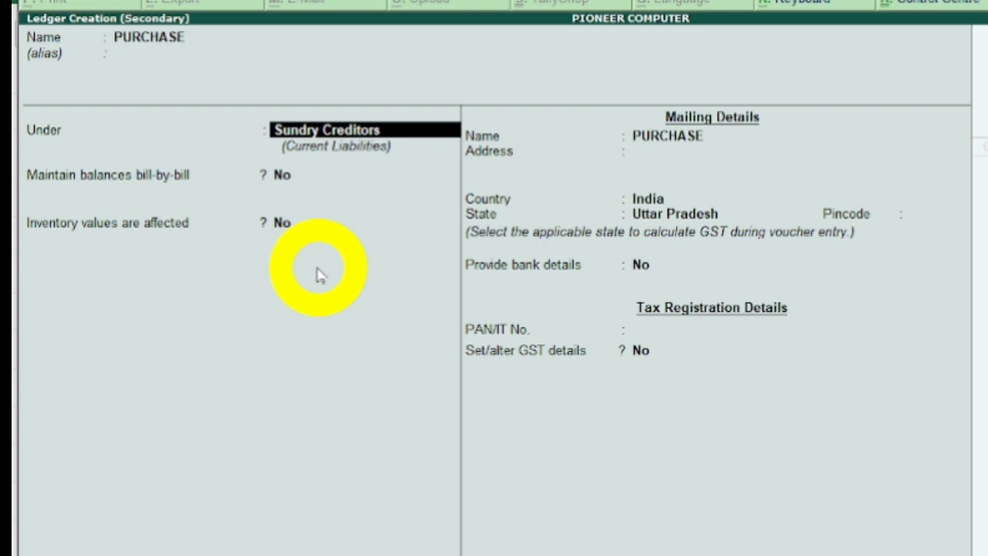
text(P)
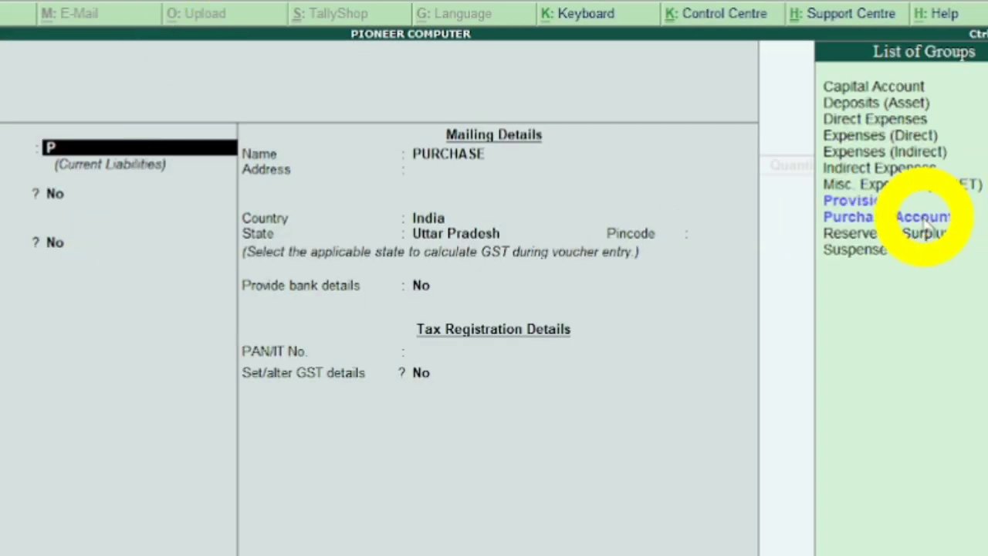
click(938, 220)
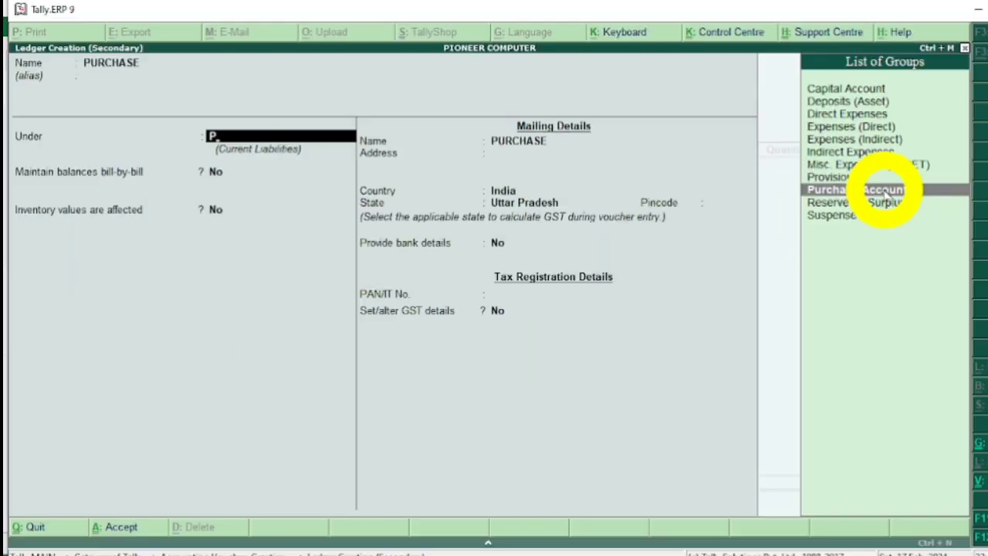
click(884, 193)
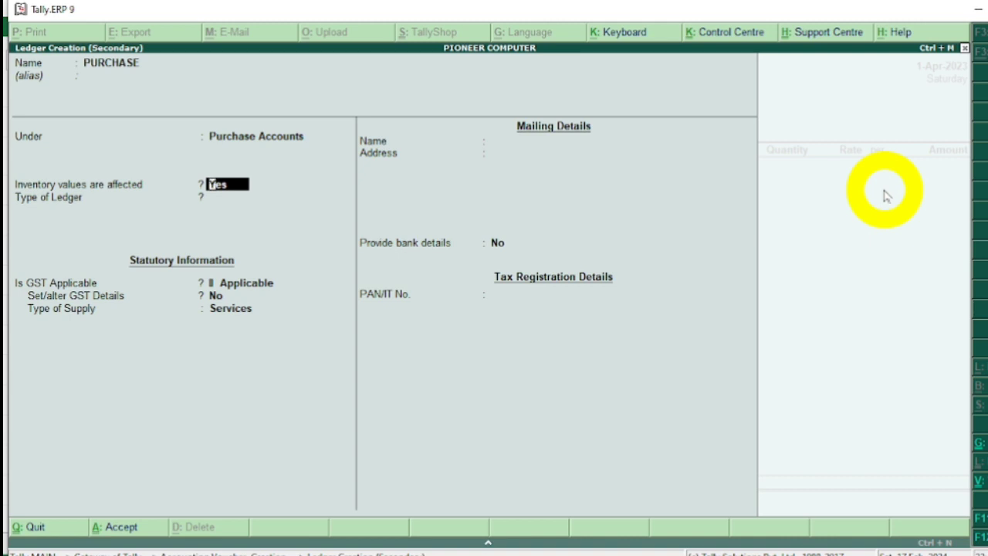
Keep inventory values affected and GST applicable for PURCHASE, and enable its GST details with nature of transaction Not Applicable.
key(Return)
key(Return)
key(Return)
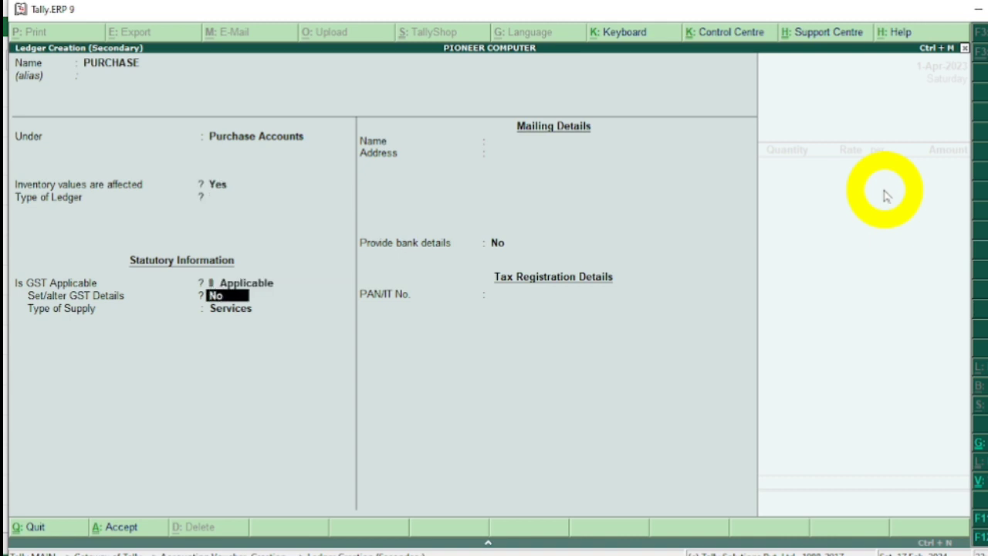
text(Y)
key(Return)
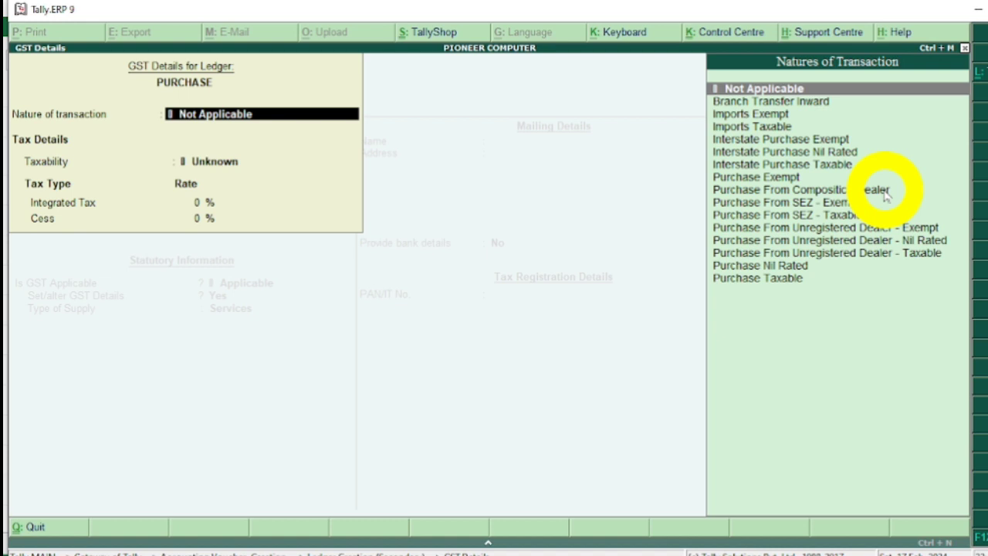
key(Return)
key(Return)
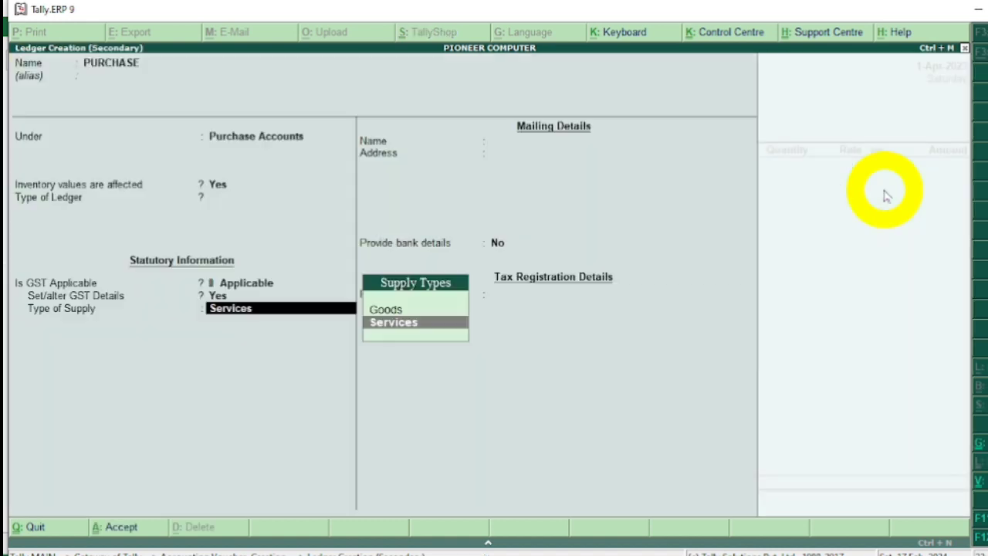
Set the PURCHASE ledger's type of supply to Goods, leave bank details at No, and save the ledger.
key(Up)
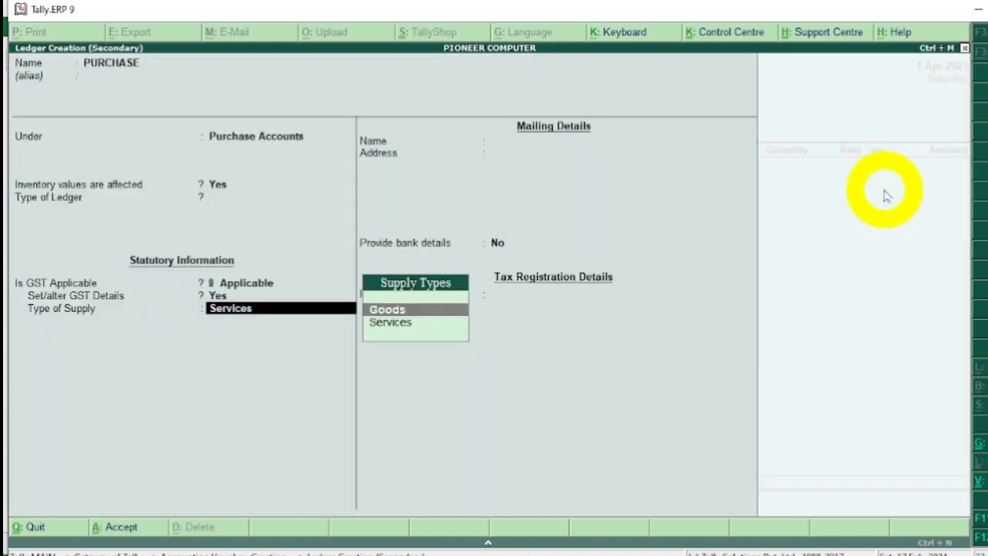
key(Return)
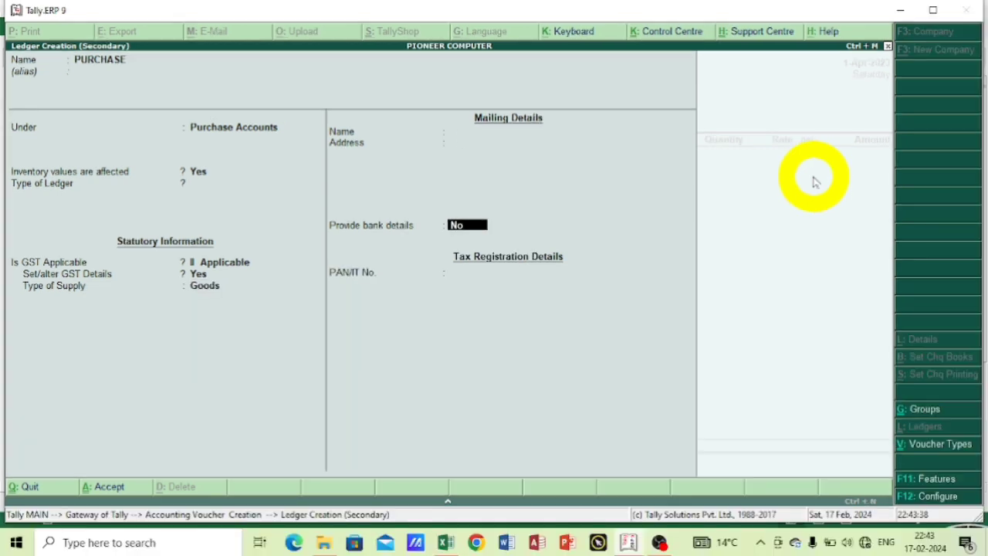
key(Return)
key(Return)
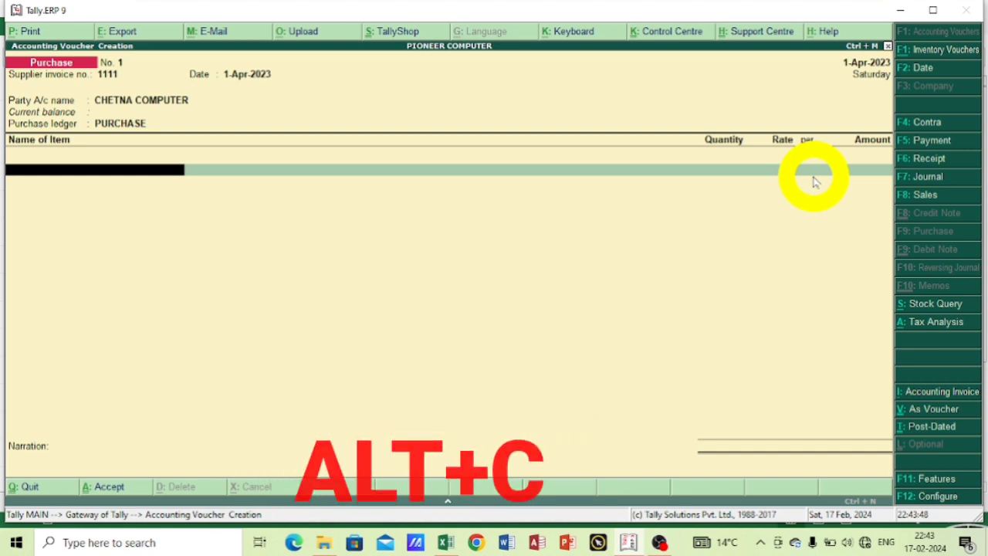
Start a new stock item named LAPTOP, with no alias, under the Primary group.
key(alt+c)
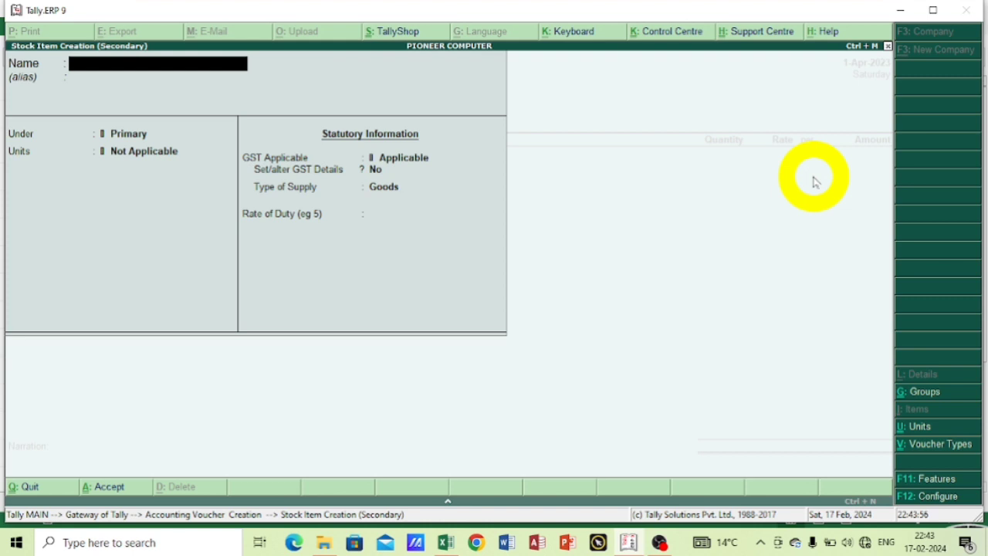
text(LAPTOP)
key(Return)
key(Return)
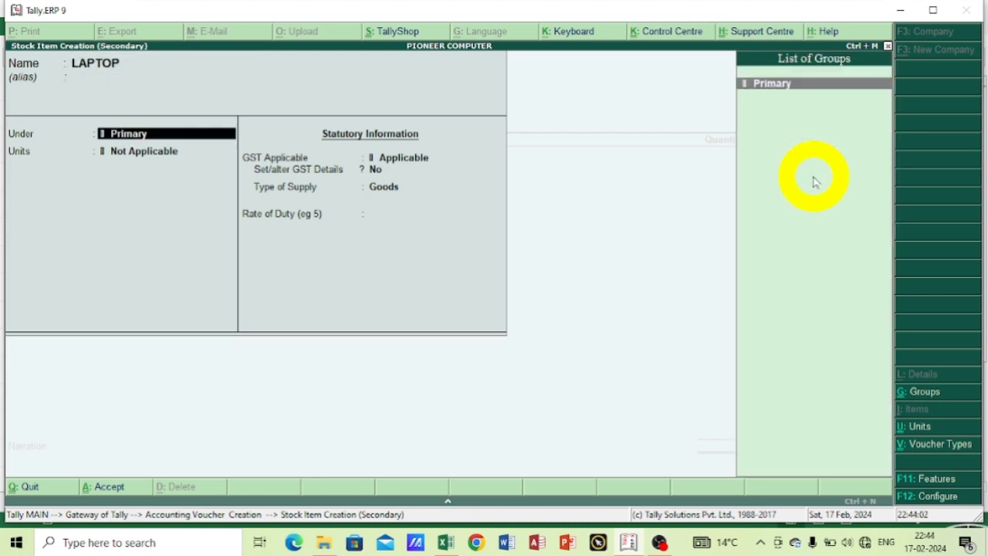
key(Return)
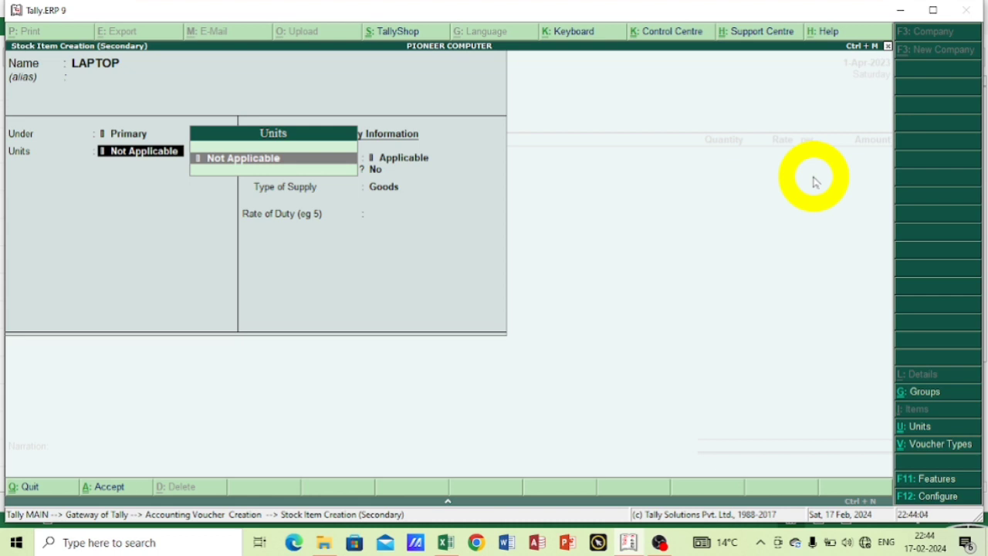
Create a simple unit NOS with quantity code NOS-NUMBERS and 0 decimal places as the LAPTOP item's unit.
key(alt+c)
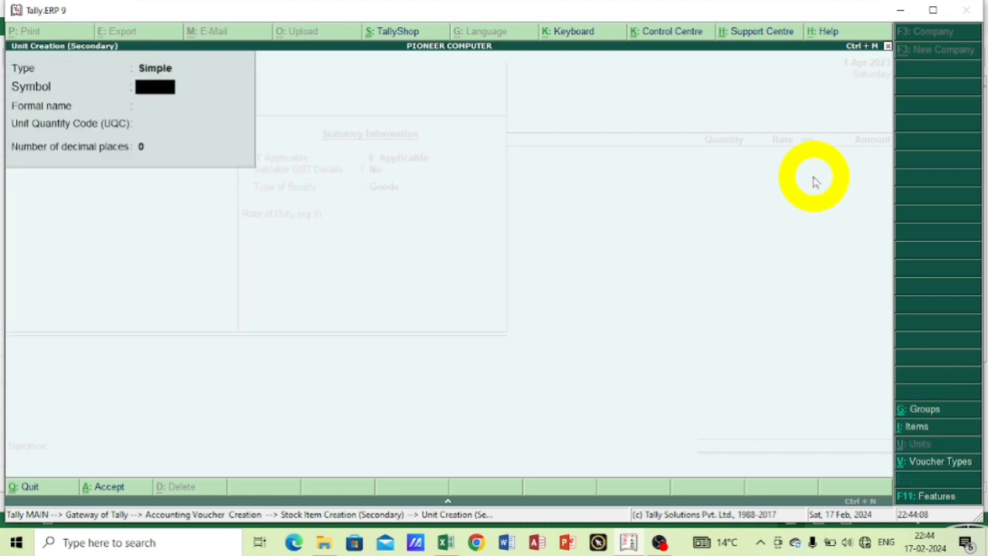
text(NOS)
key(Return)
key(Return)
text(N)
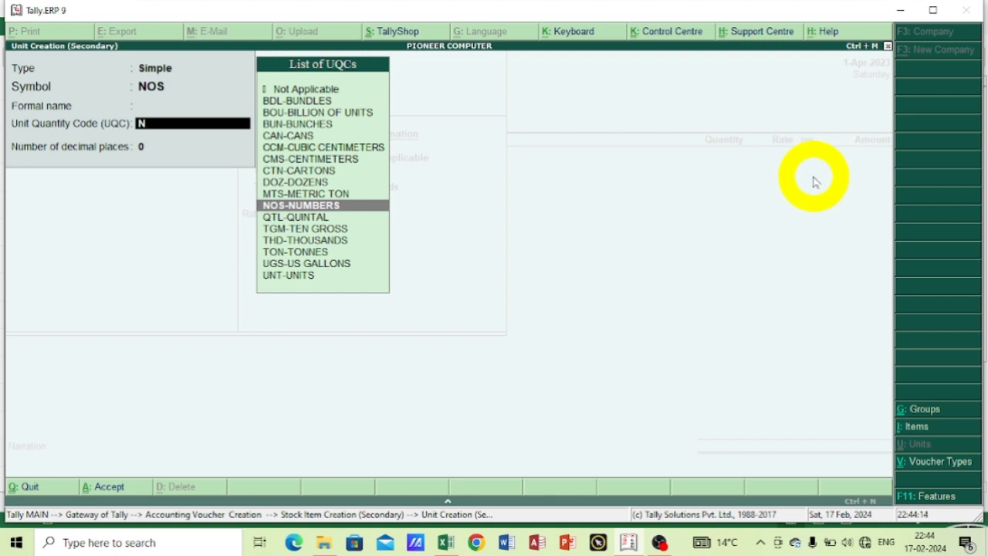
key(Return)
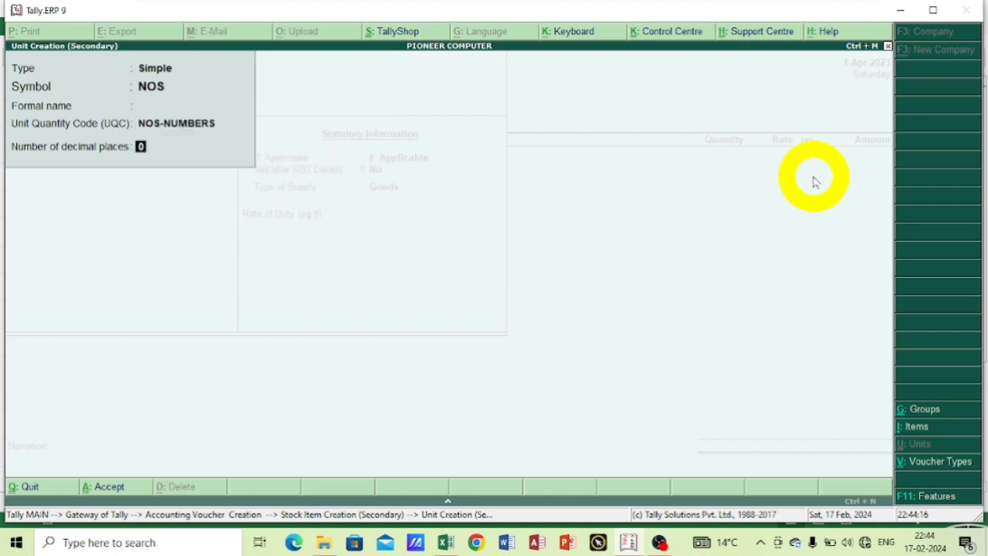
key(Return)
key(Return)
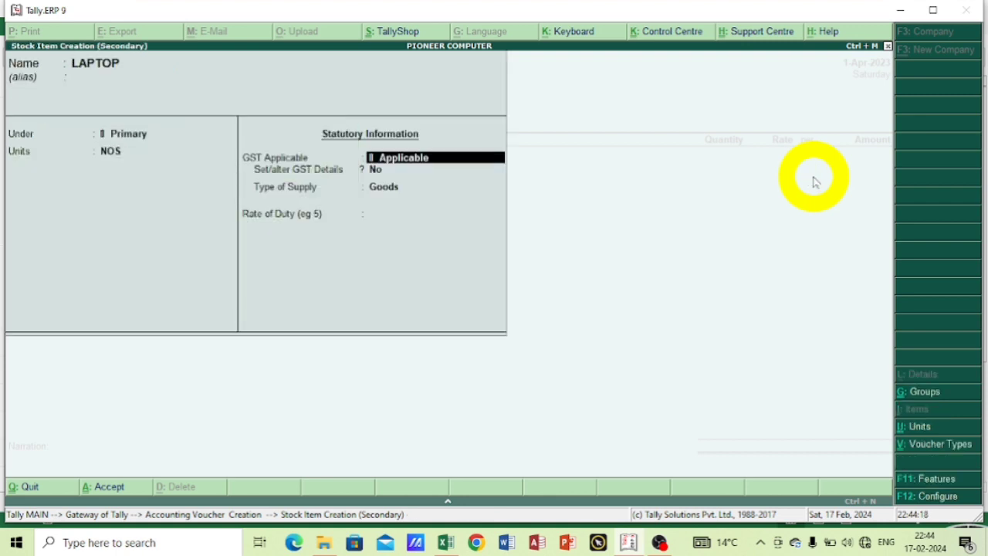
Keep GST applicable for LAPTOP, enable its GST details, and set calculation type On Value with taxability Taxable.
key(Return)
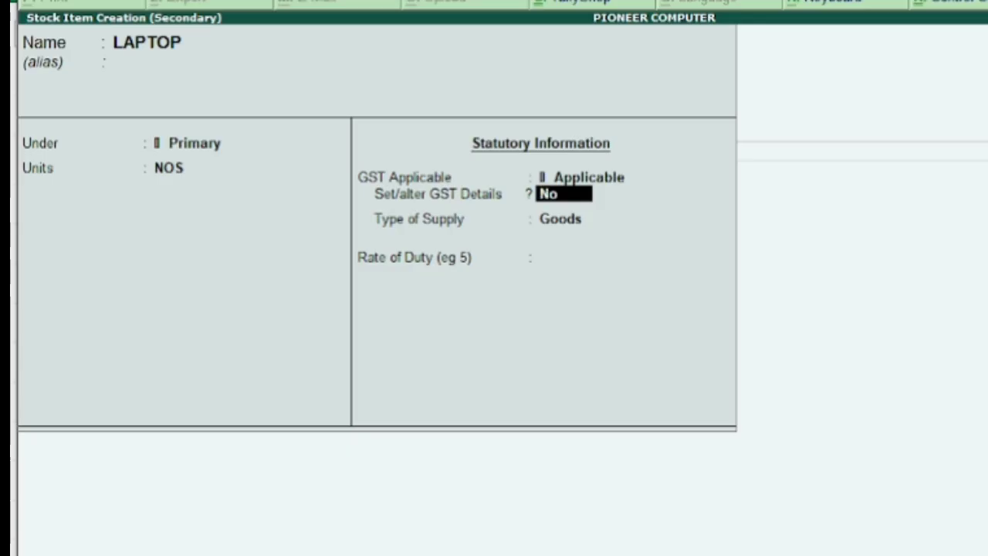
text(y)
key(Return)
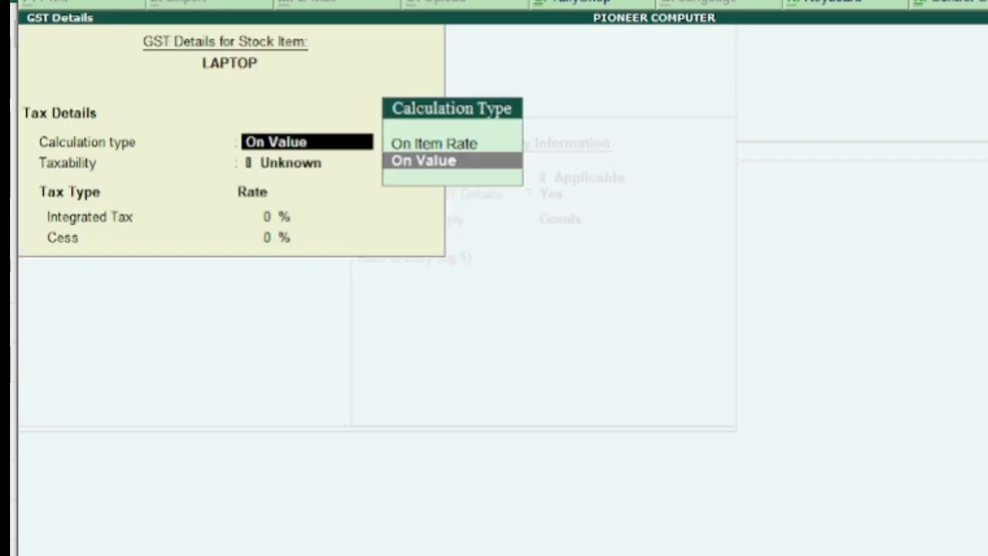
key(Return)
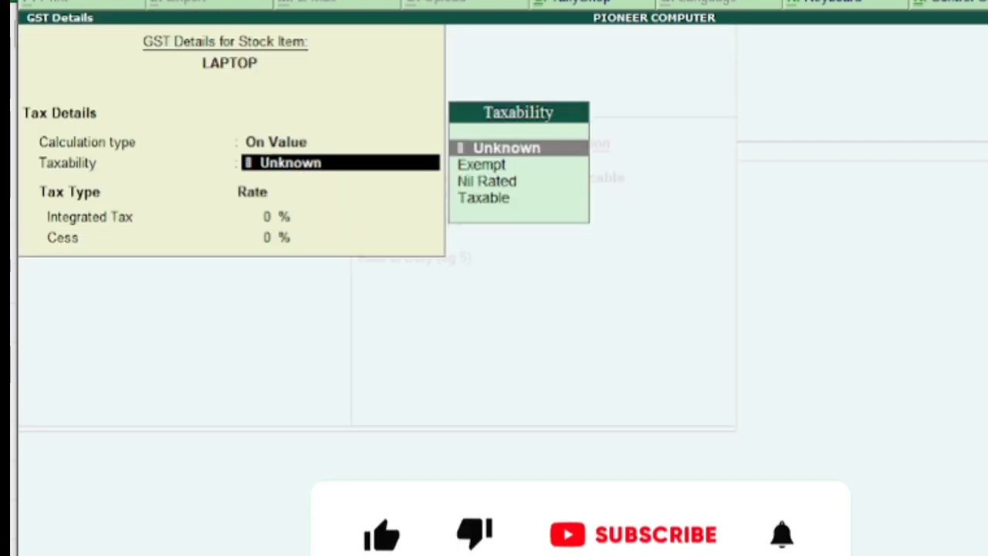
key(Down)
key(Down)
key(Down)
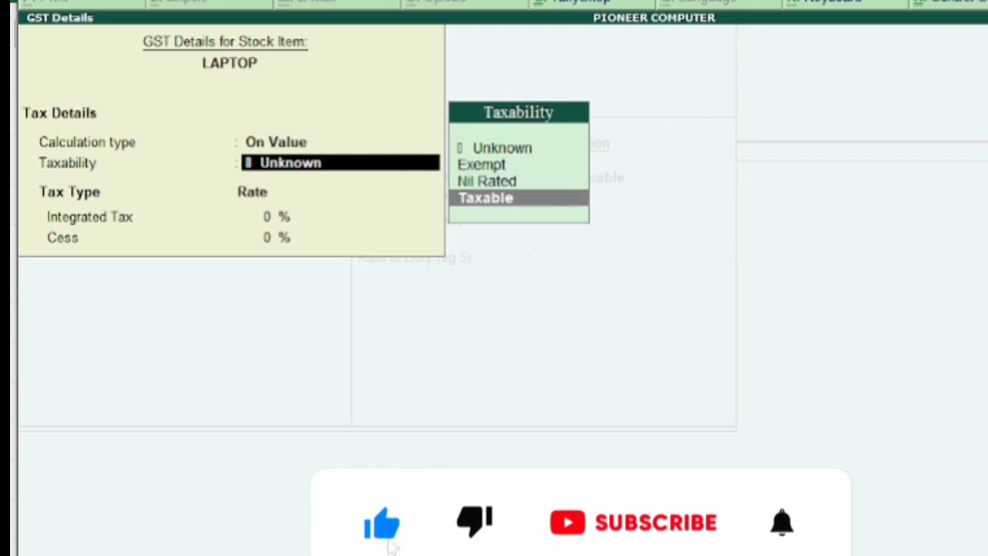
key(Return)
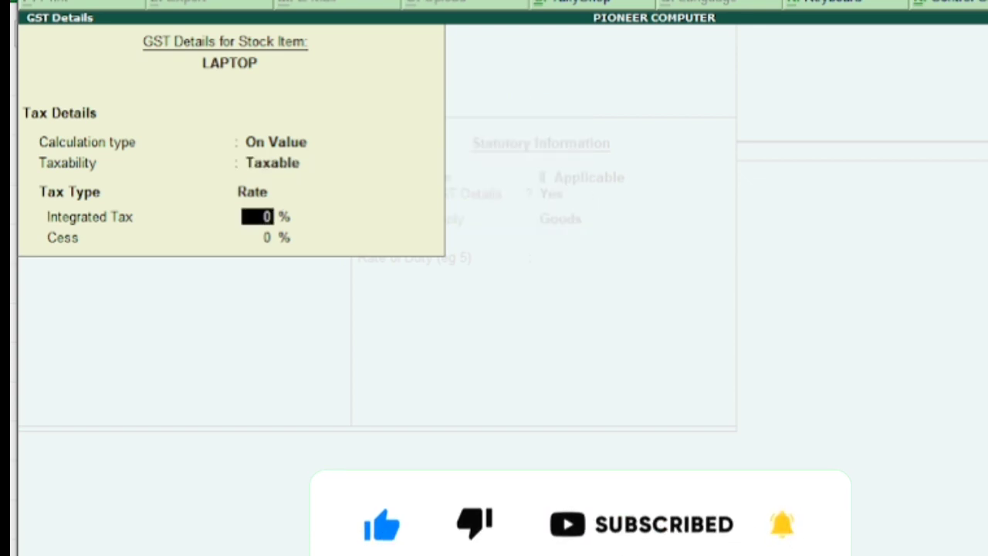
Set LAPTOP's integrated tax rate to 18%, keep the type of supply as Goods, and save the stock item.
text(18)
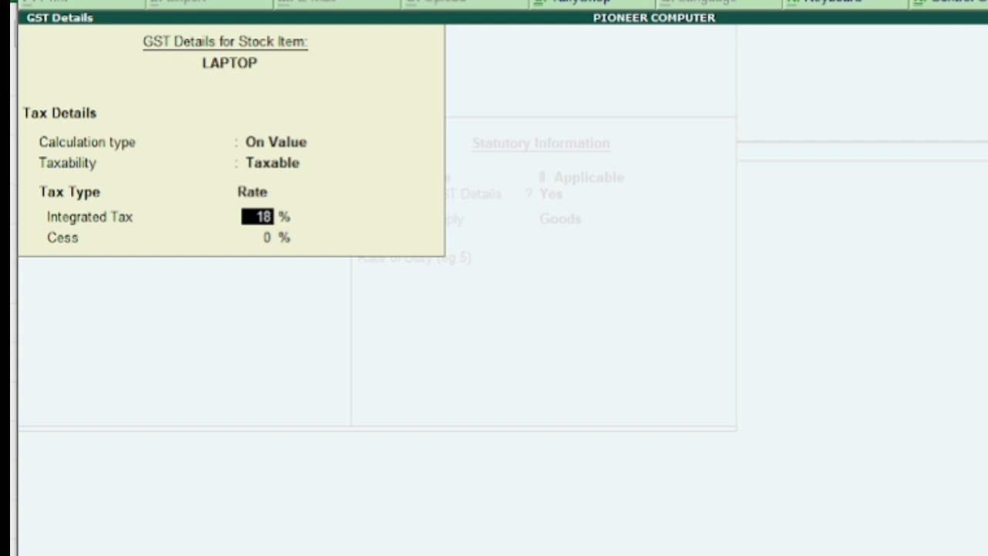
key(Return)
key(Return)
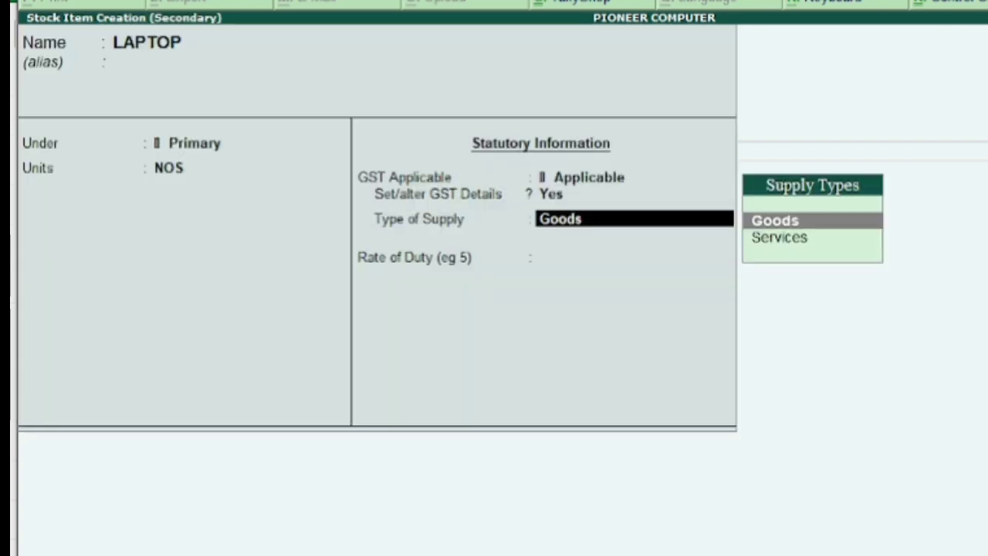
key(Return)
key(Return)
key(Return)
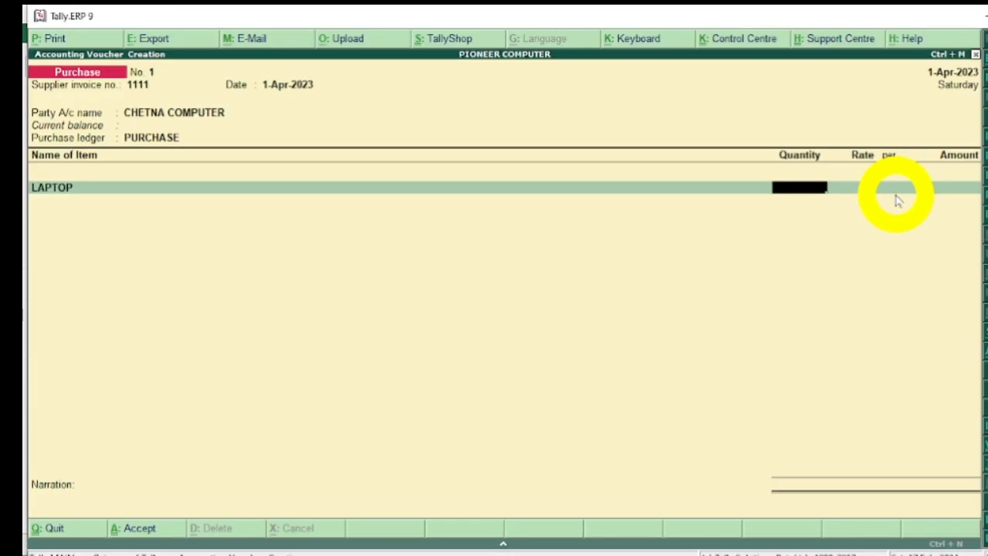
Enter a quantity of 1 NOS at a rate of 50000 for LAPTOP in the purchase voucher.
text(1)
key(Return)
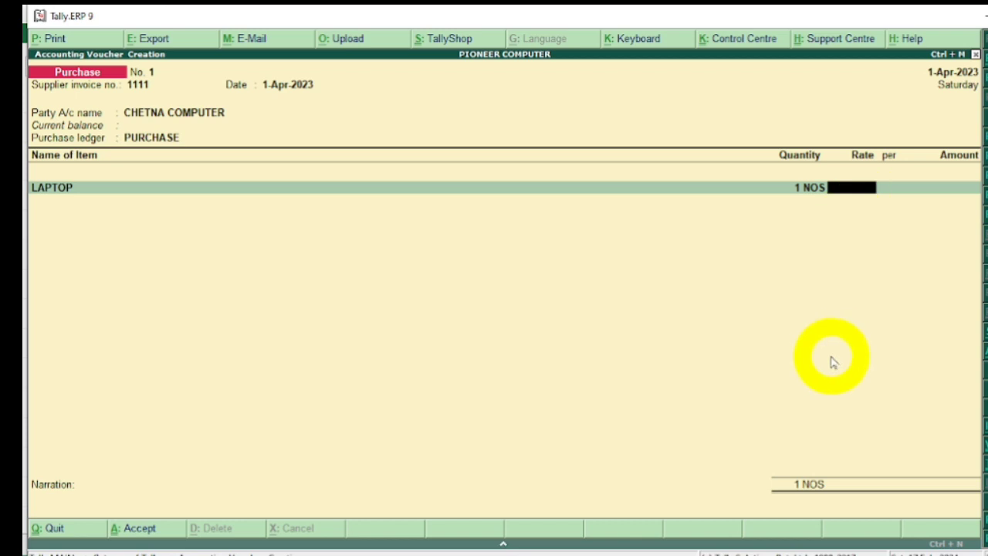
text(50000)
key(Return)
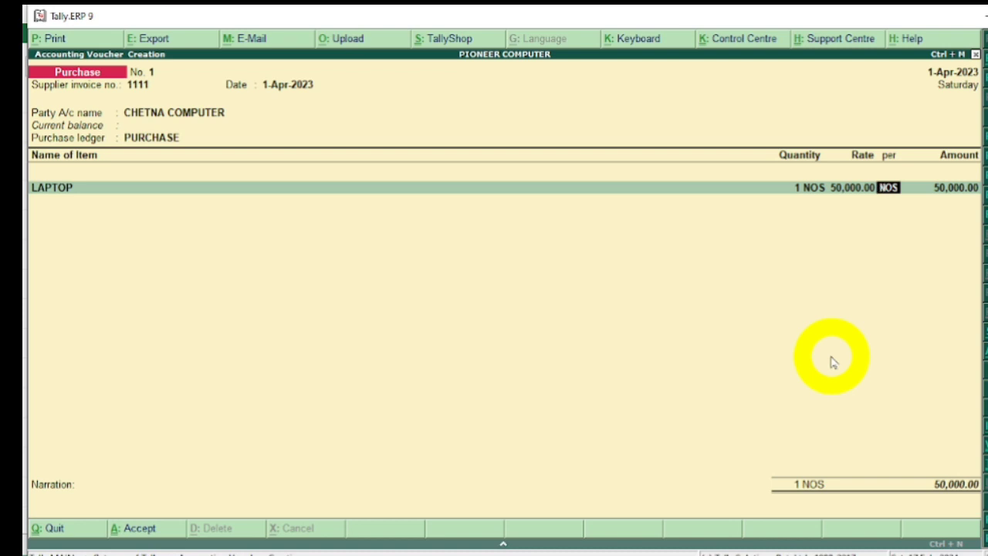
key(Return)
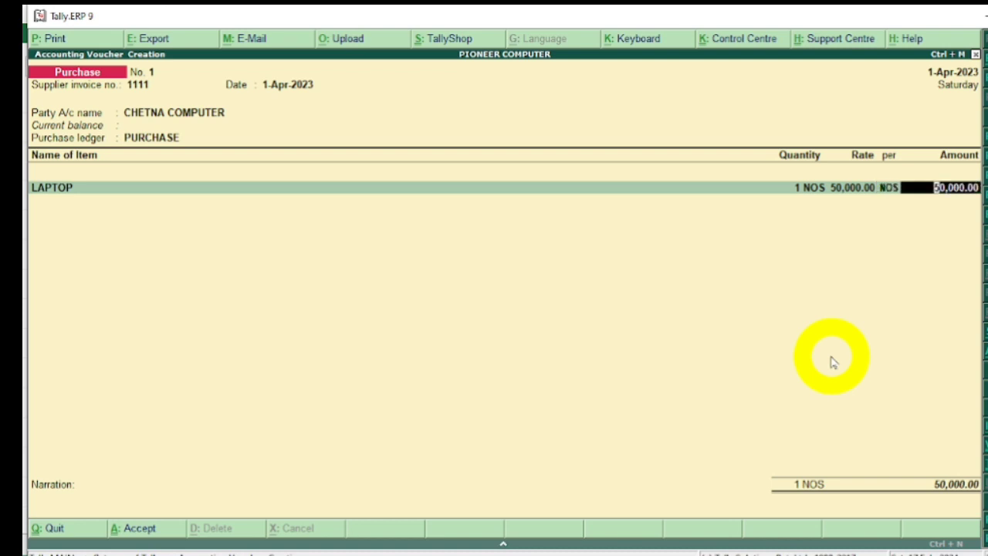
key(Return)
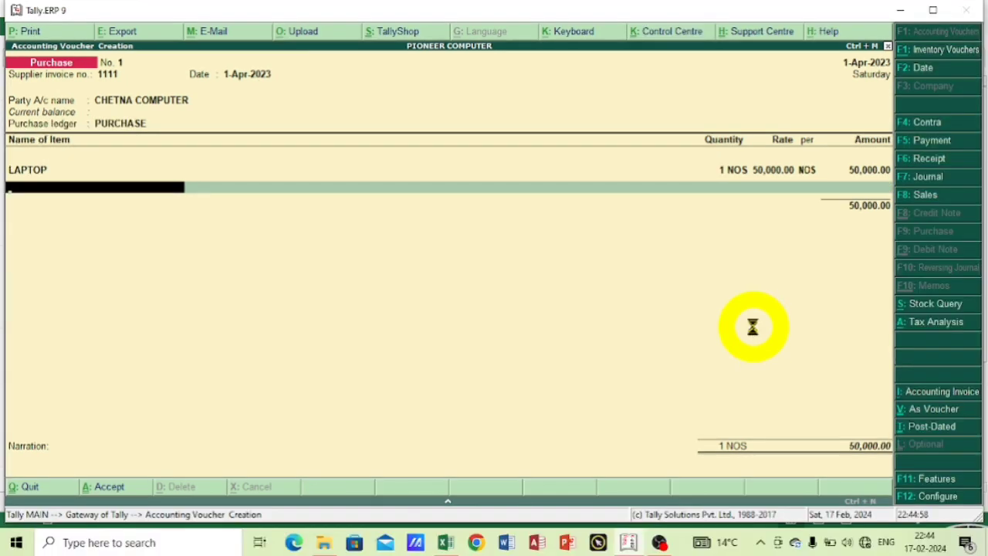
Start a second stock item named MOBILE under Primary, with no alias and the unit NOS.
key(alt+c)
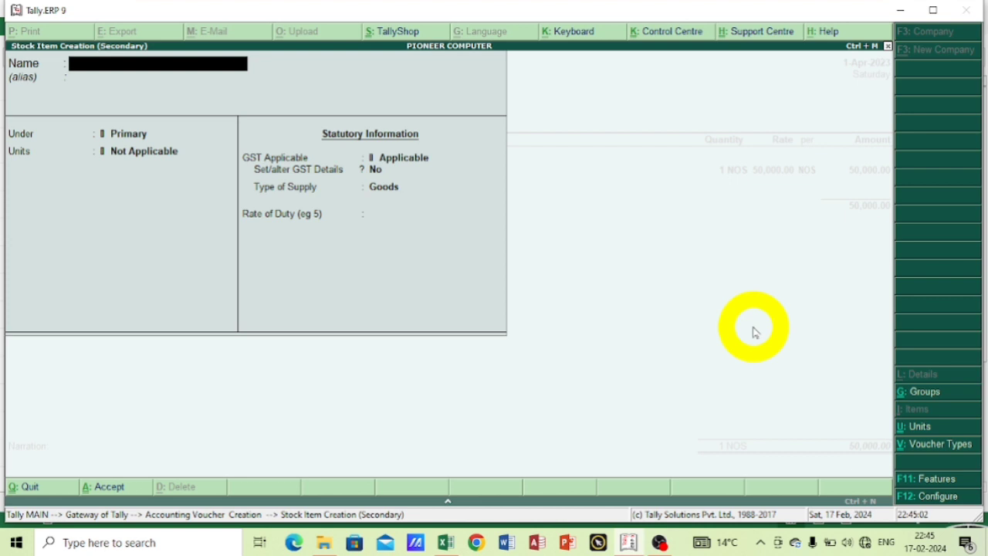
text(MOBILE)
key(Return)
key(Return)
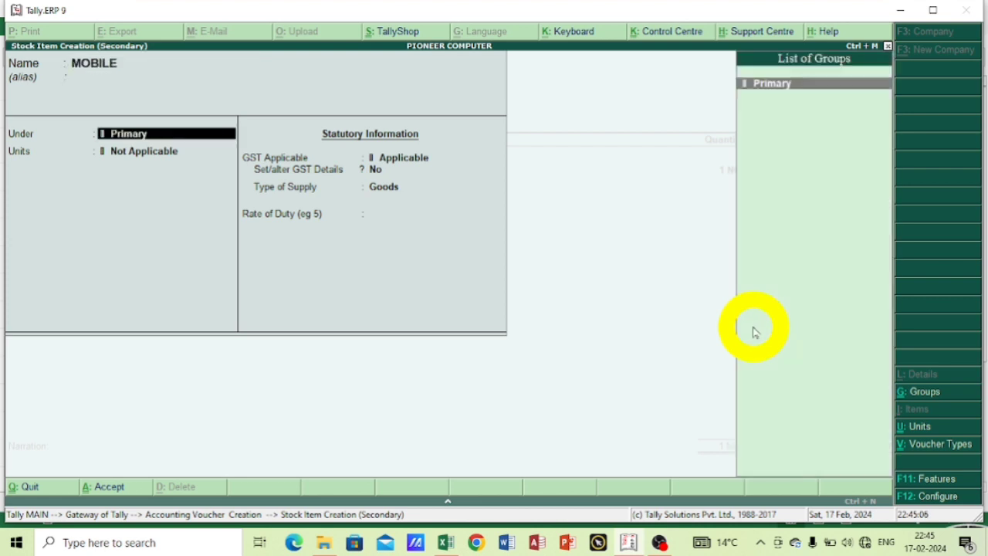
key(Return)
key(Down)
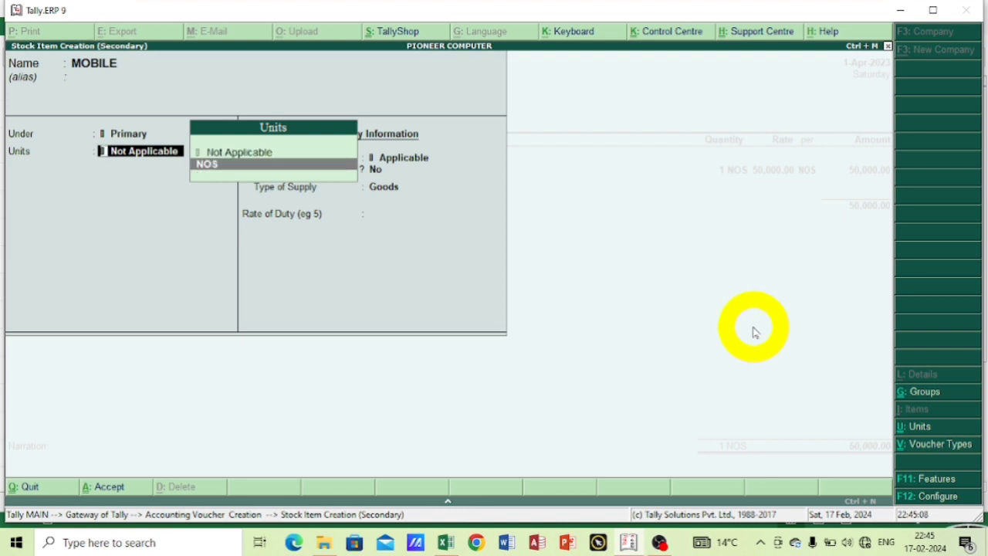
key(Return)
Enable GST details for MOBILE, with calculation type On Value and taxability Taxable.
text(y)
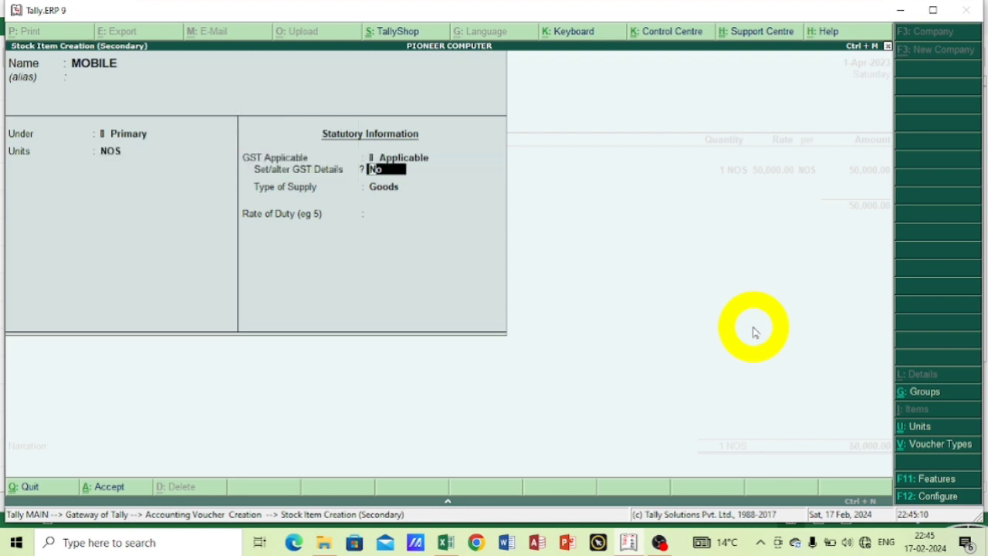
key(Return)
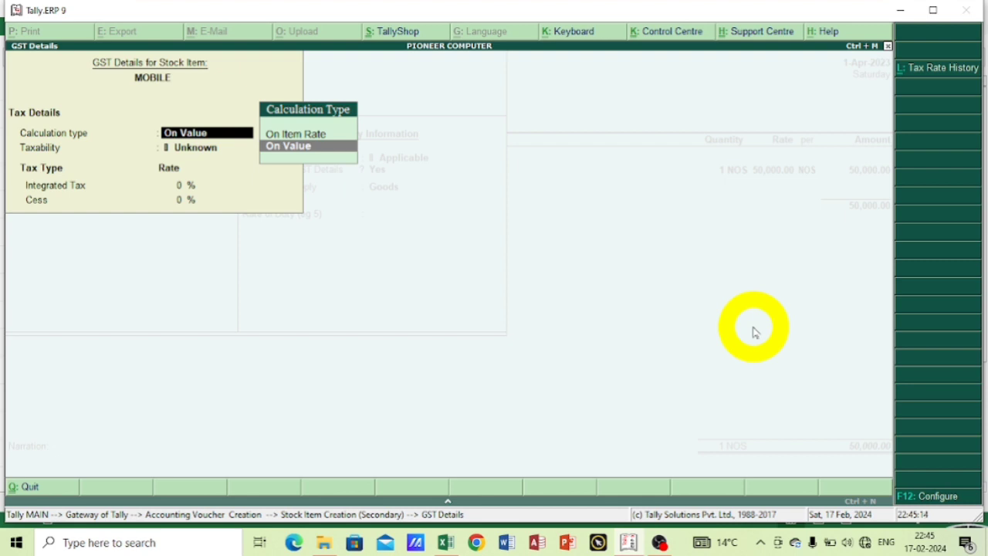
key(Return)
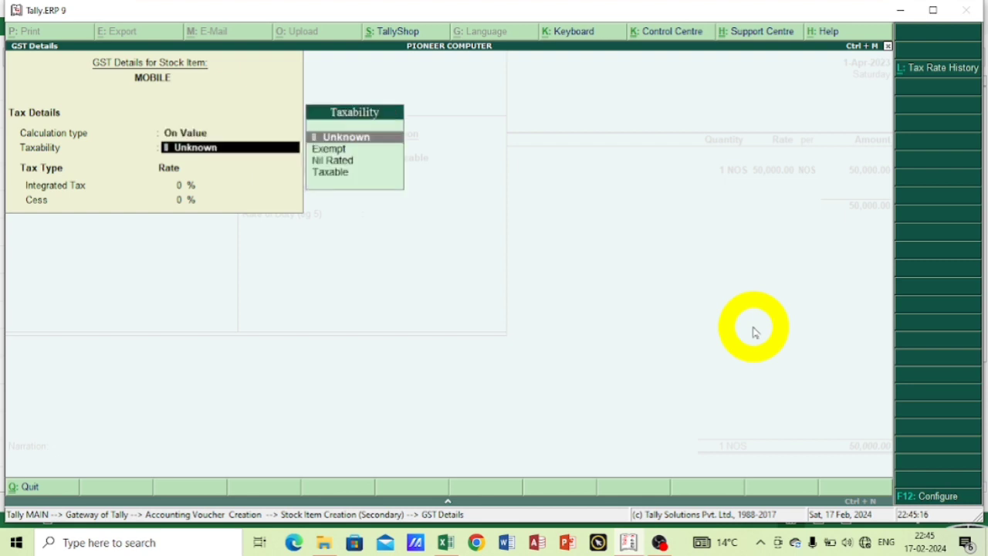
key(Down)
key(Down)
key(Down)
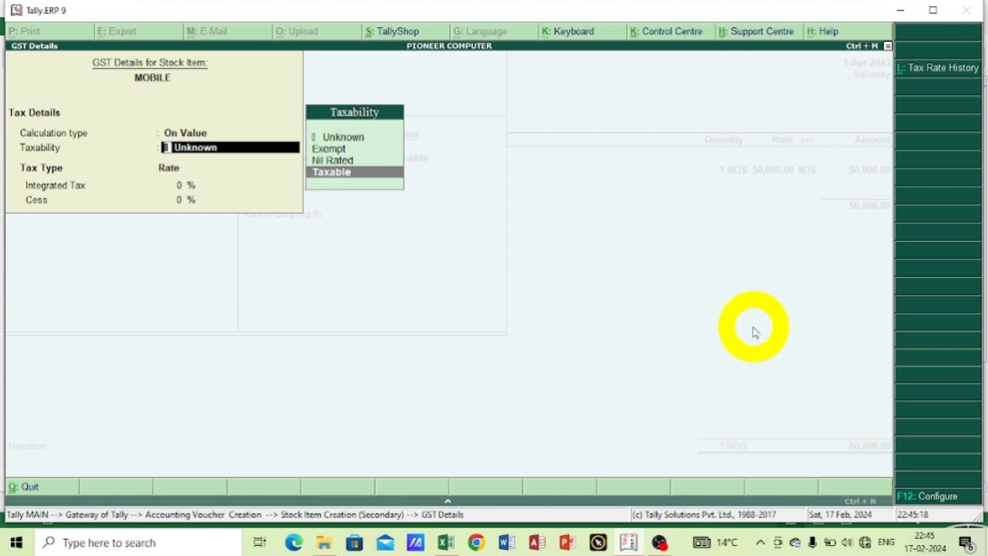
key(Return)
Set MOBILE's integrated tax rate to 18%, keep the type of supply as Goods, and save the stock item.
text(1)
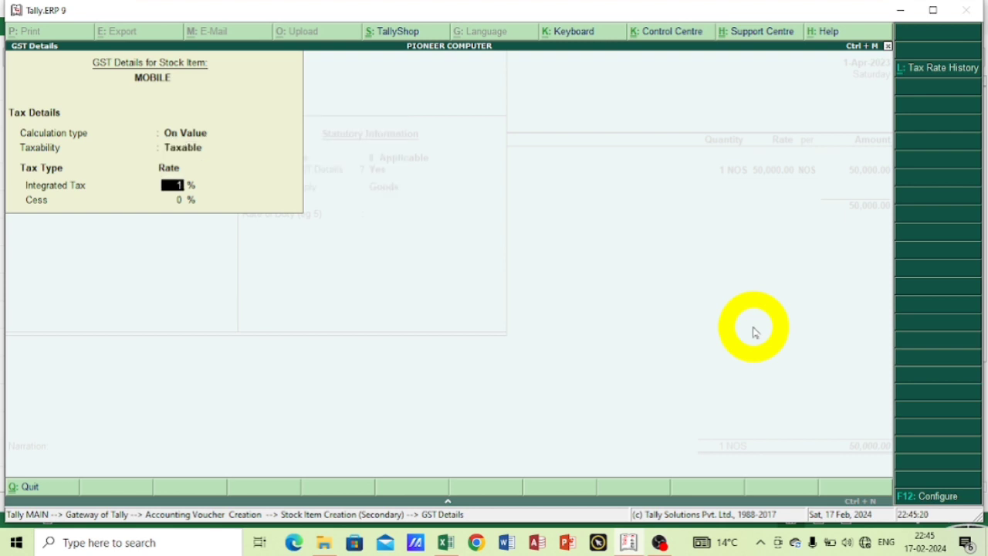
text(8)
key(Return)
key(Return)
key(Return)
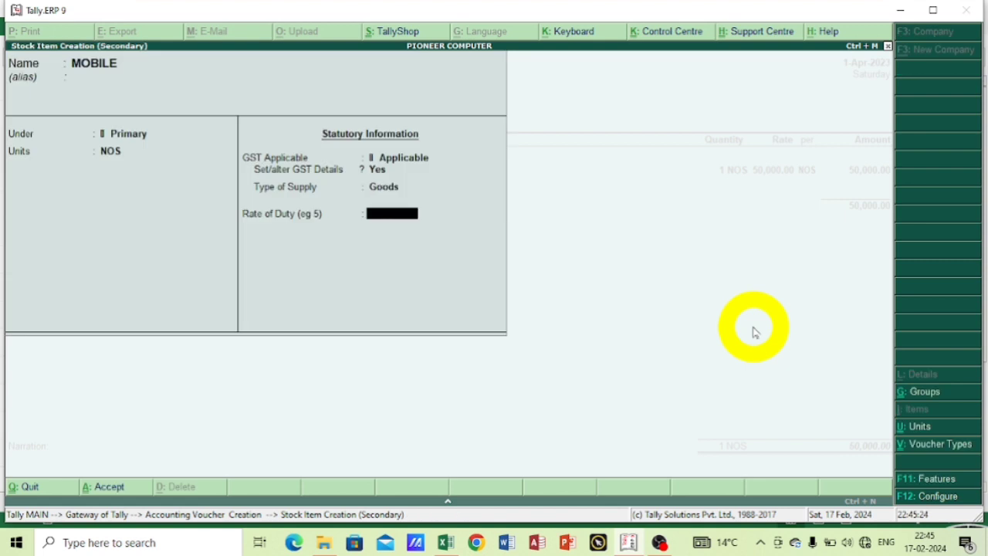
key(Return)
key(Return)
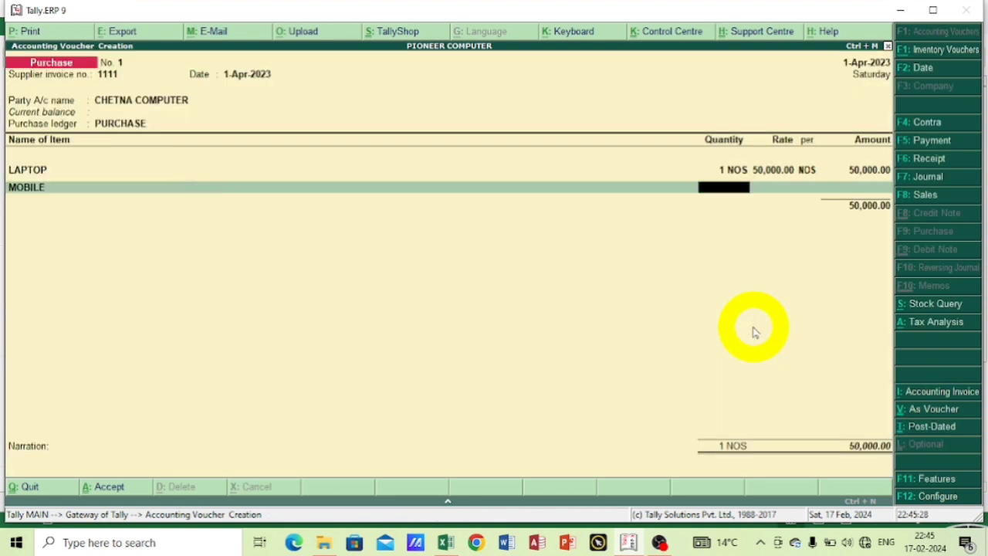
Enter 1 NOS of MOBILE at a rate of 50000 and end the voucher's item list.
text(1)
key(Return)
text(5)
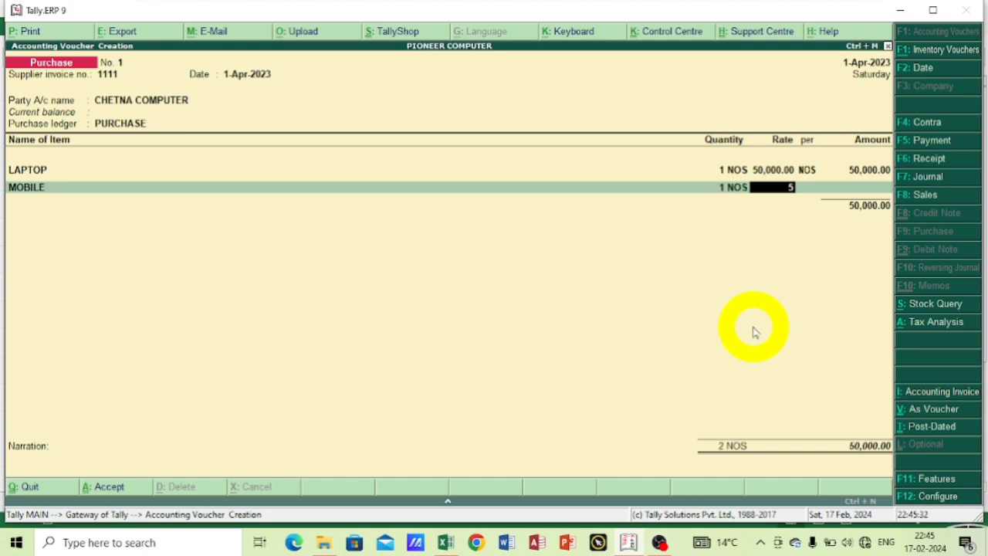
text(0000)
key(Return)
key(Return)
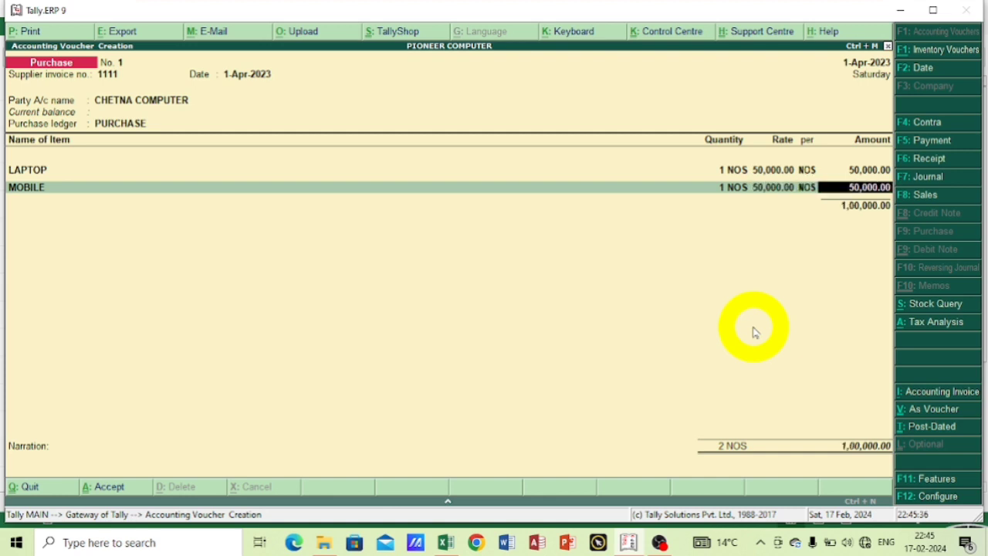
key(Return)
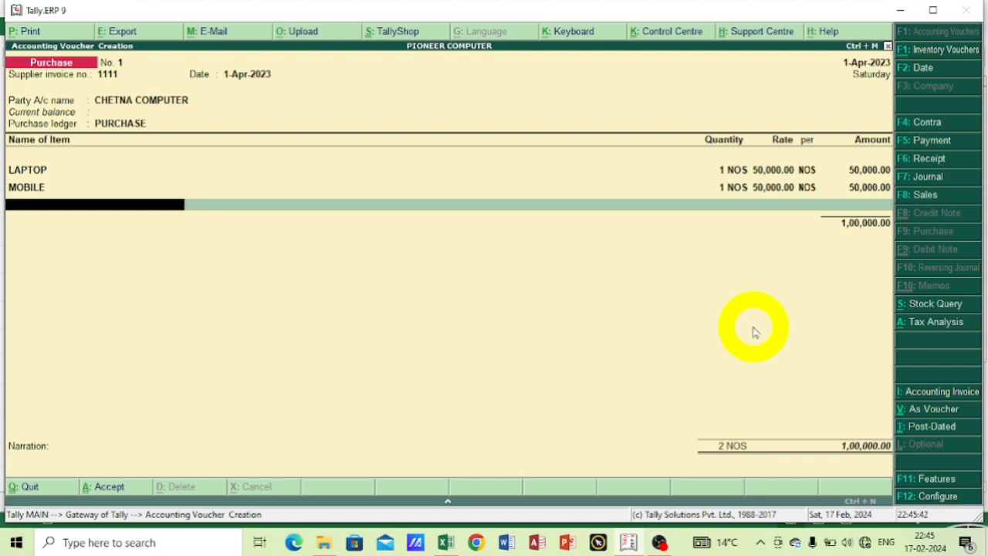
key(Return)
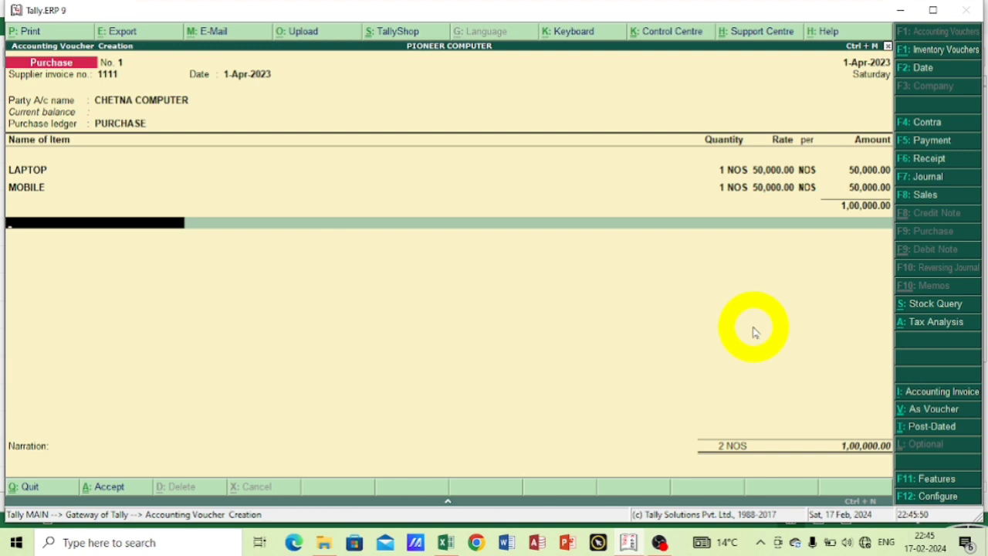
Start a new ledger named IGST with no alias under the Duties & Taxes group for the voucher's tax line.
key(alt+c)
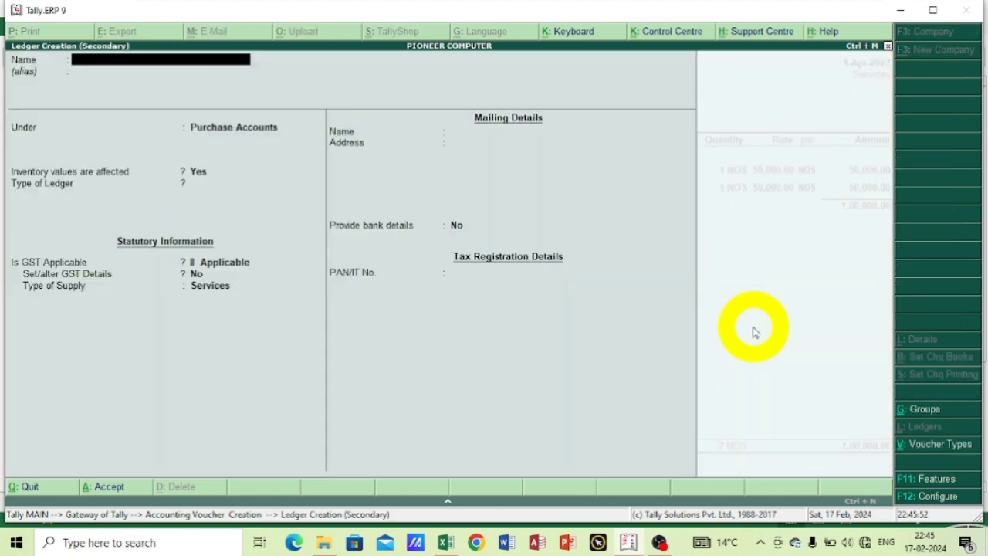
text(IG)
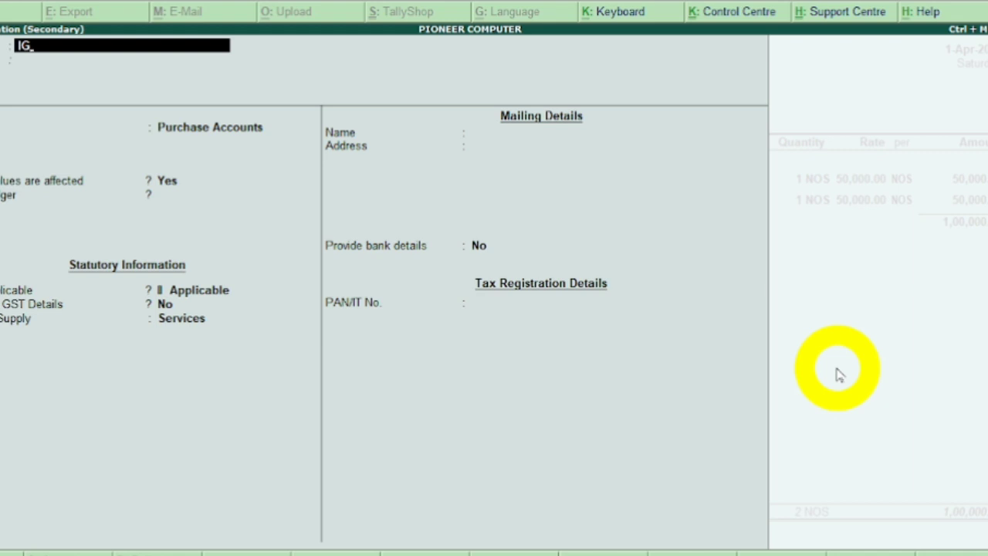
text(ST)
key(Return)
key(Return)
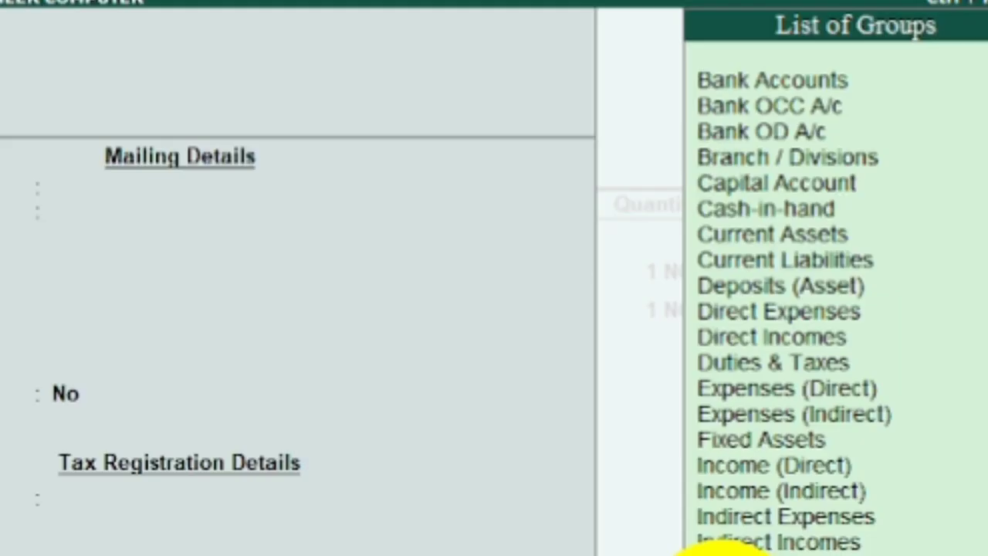
text(d)
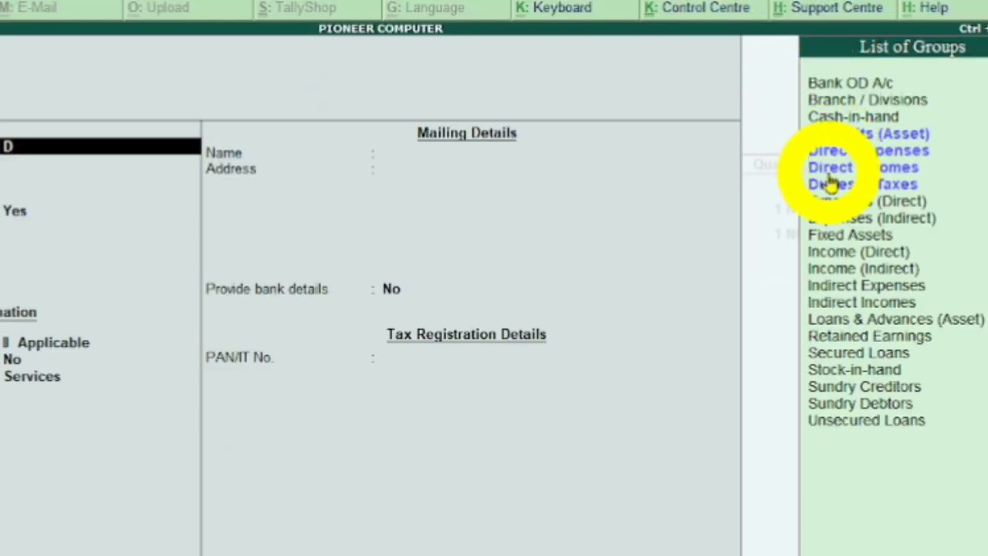
click(726, 208)
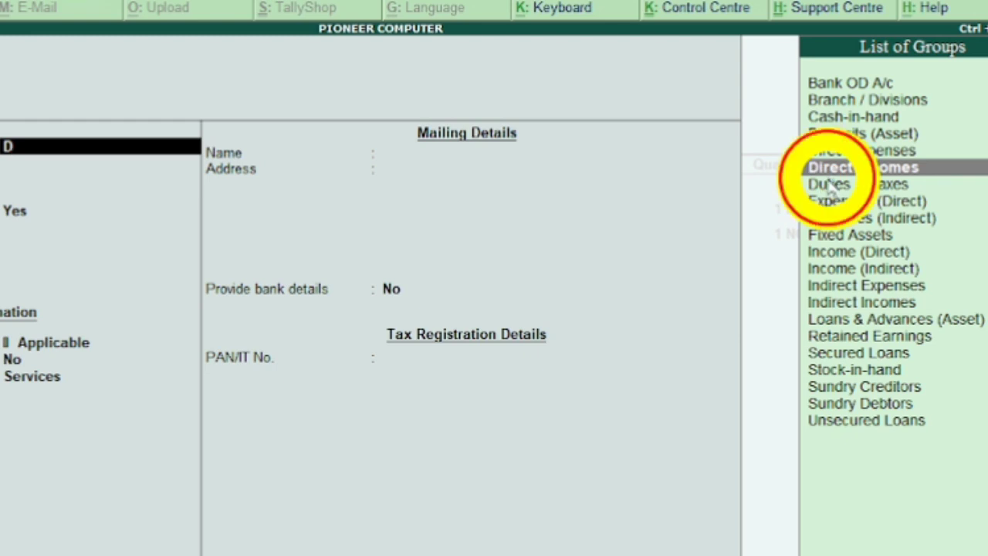
key(Return)
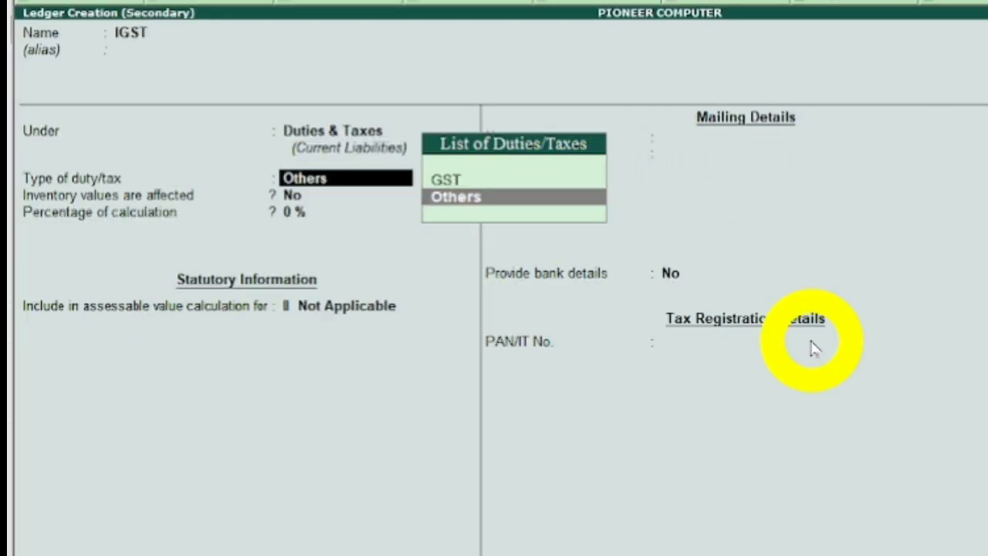
Give the IGST ledger duty type GST, tax type Integrated Tax, rounding Not Applicable and no bank details, and save it.
key(Up)
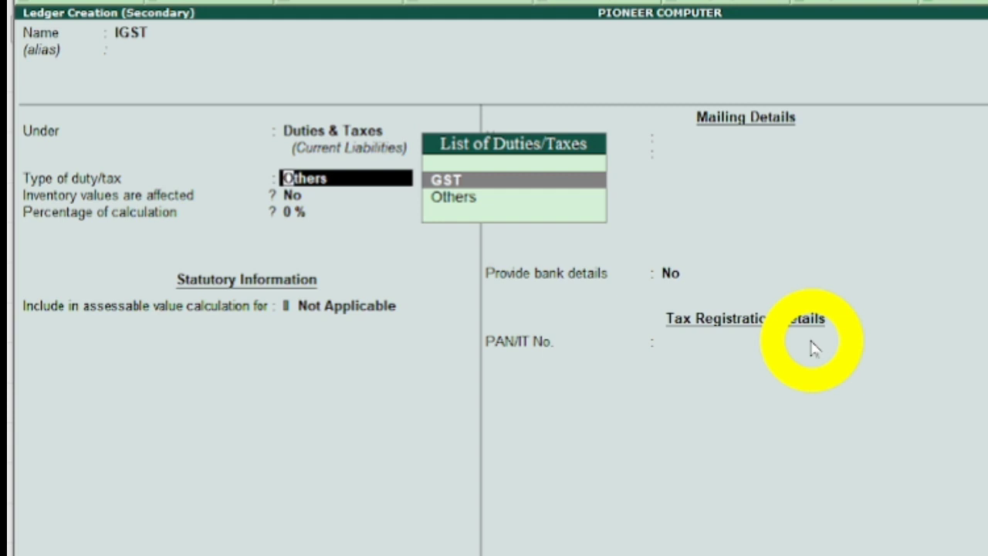
key(Return)
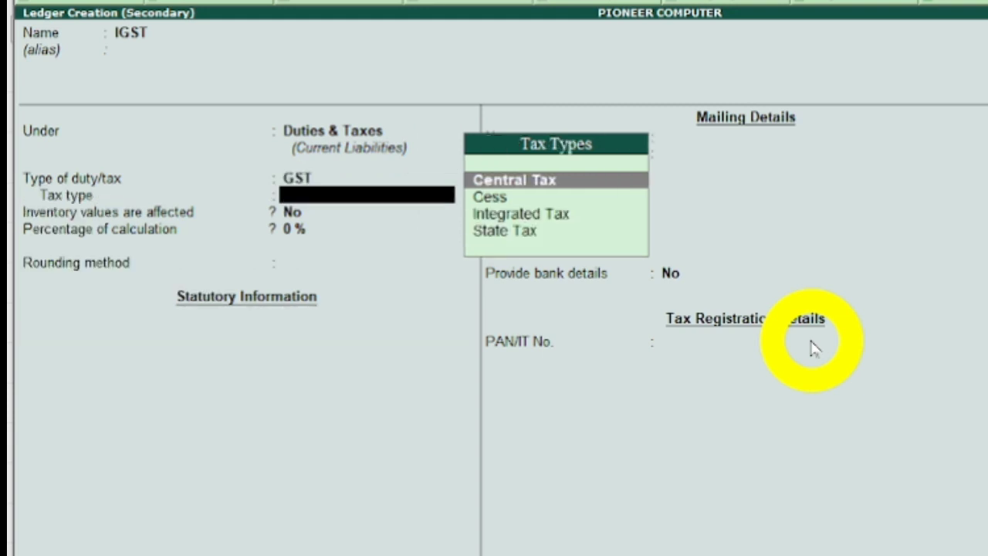
key(Down)
key(Down)
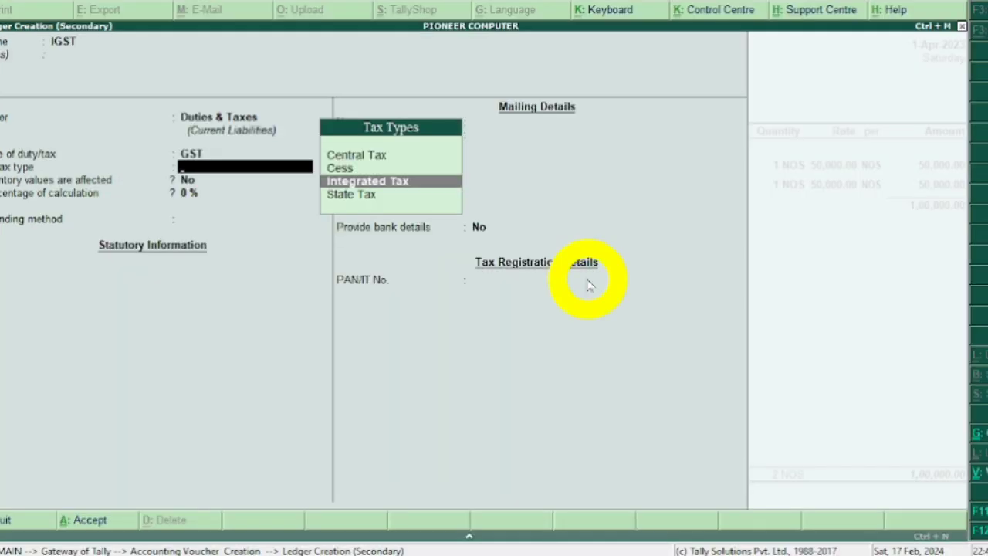
key(Return)
key(Return)
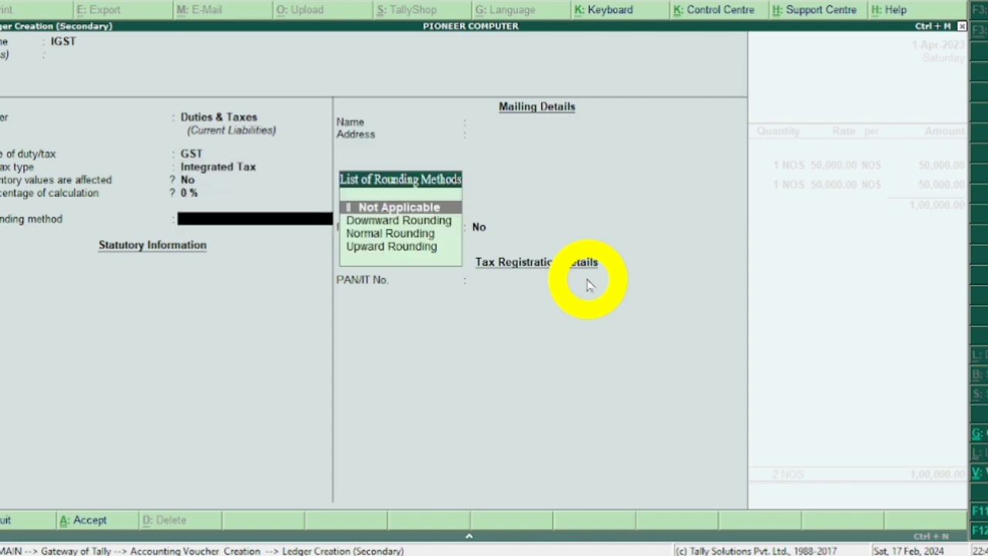
key(Return)
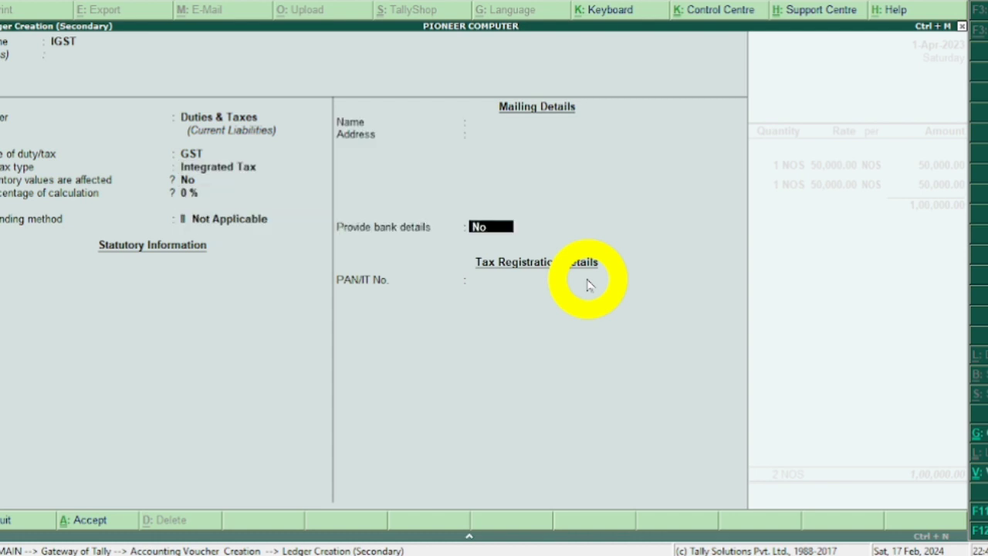
key(Return)
key(Return)
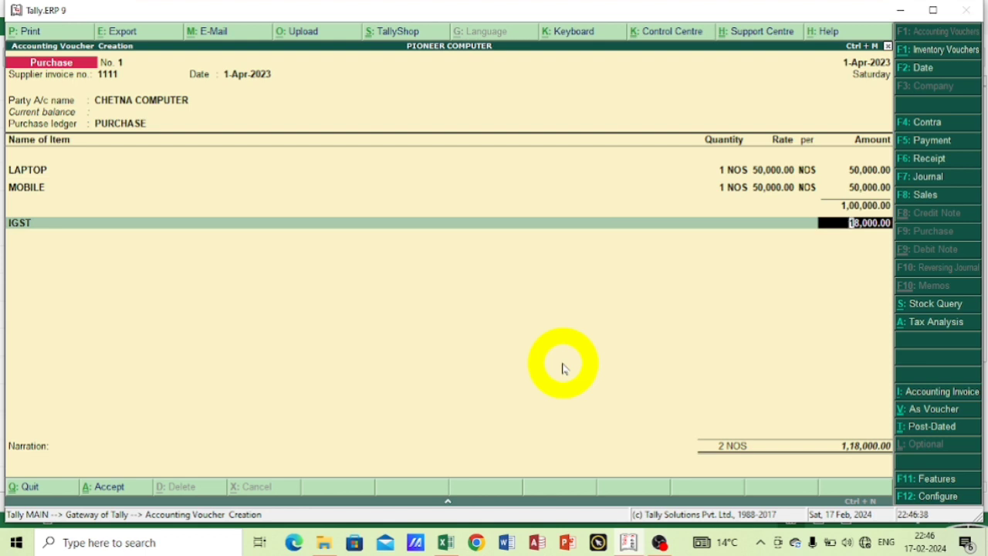
Accept the calculated IGST amount and save the purchase voucher with an empty narration.
key(Return)
key(Return)
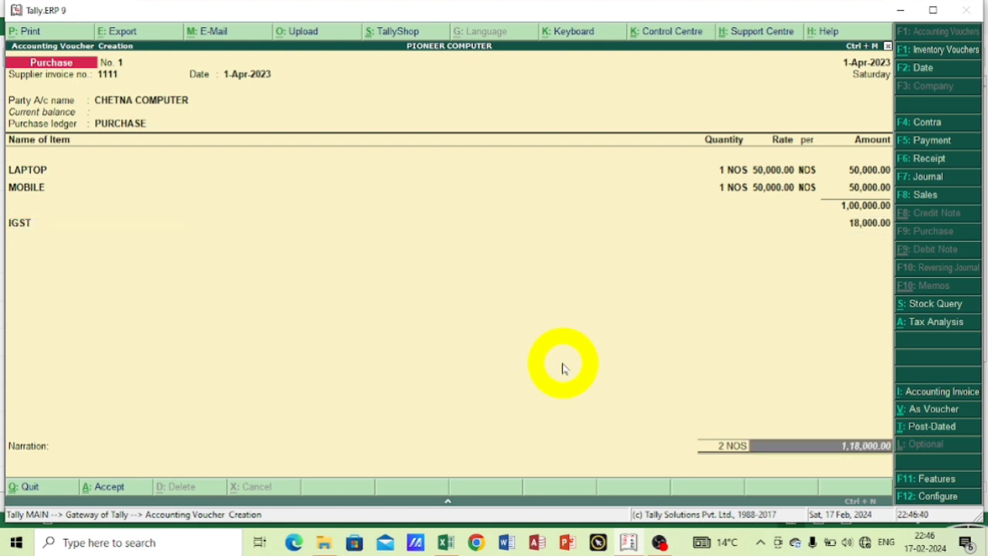
key(Return)
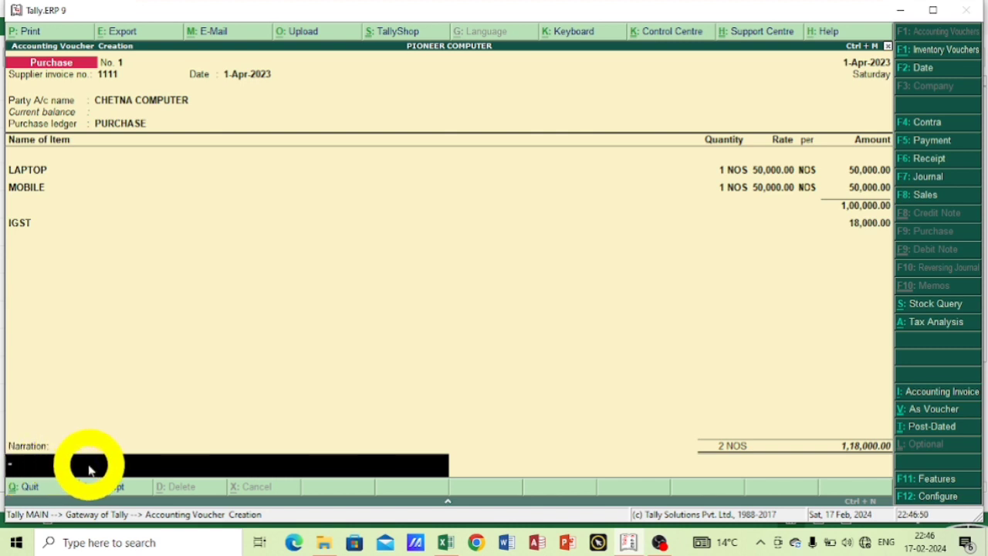
key(Return)
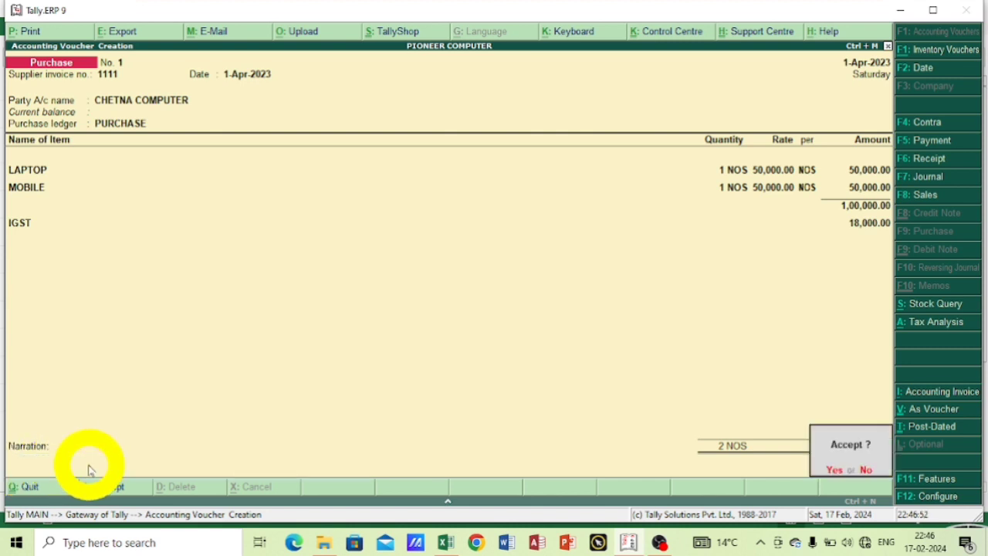
key(Return)
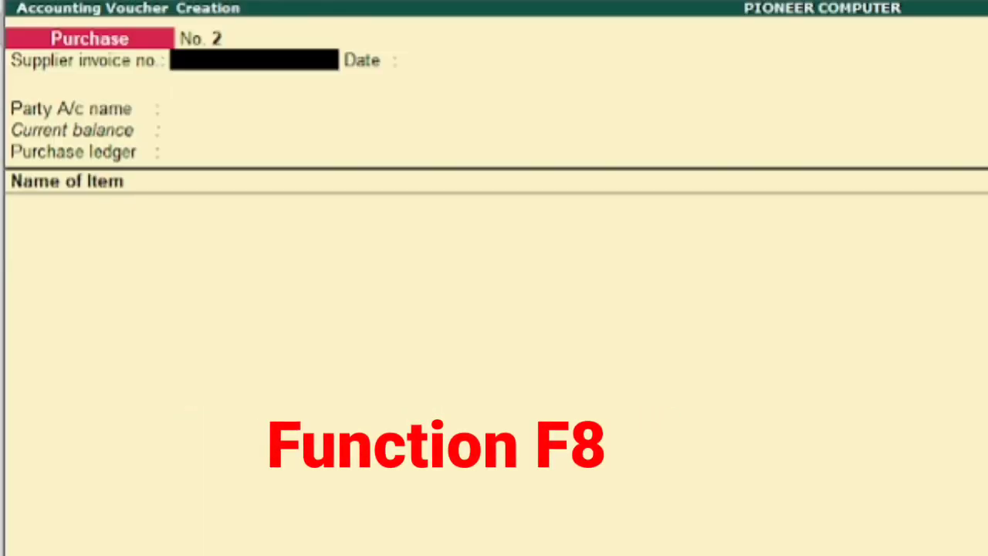
Start a sales voucher with reference number 2222 and Cash as the party account.
key(F8)
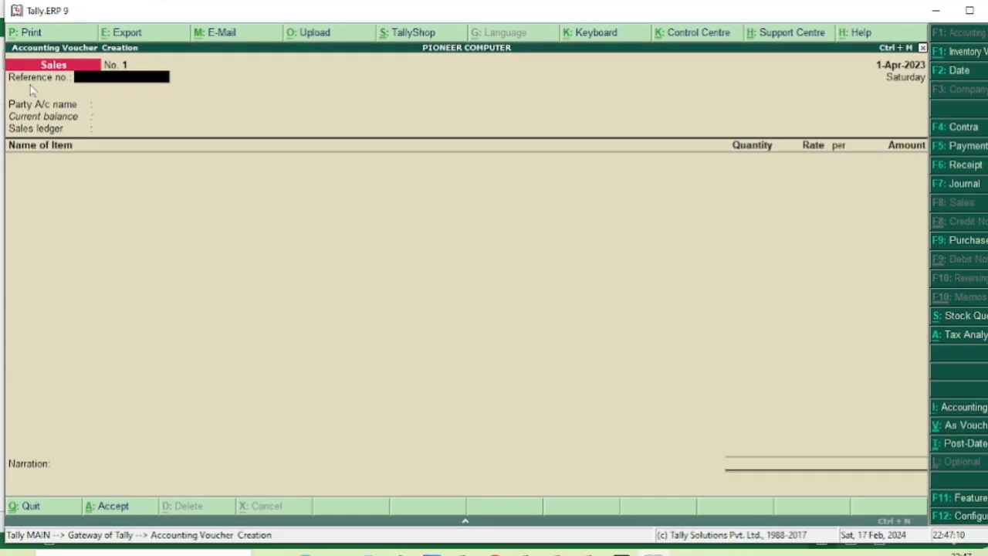
text(2222)
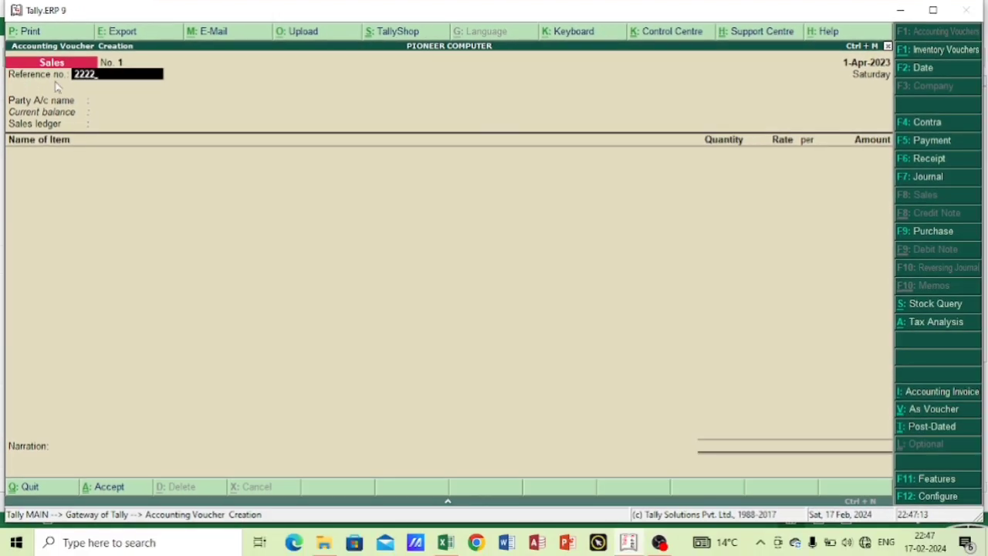
key(Return)
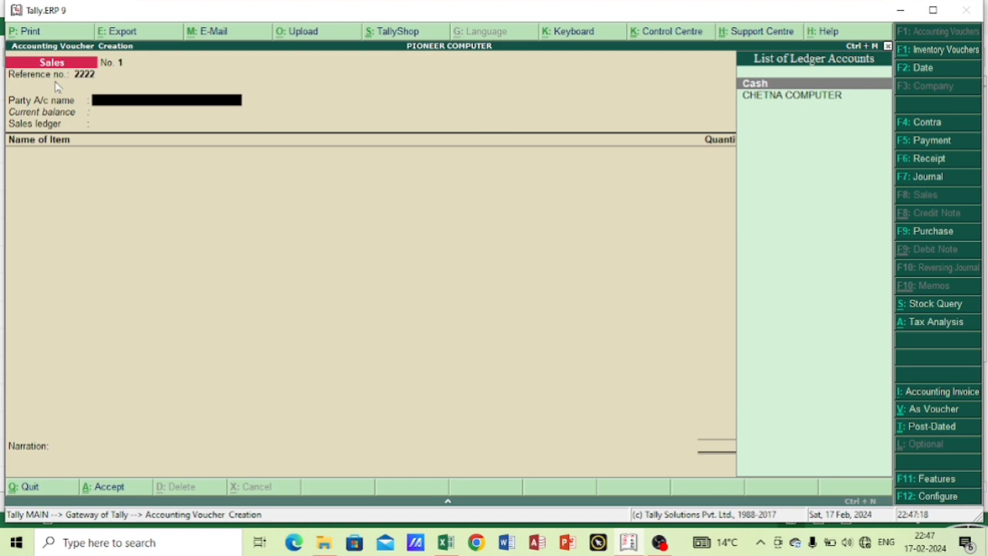
key(Return)
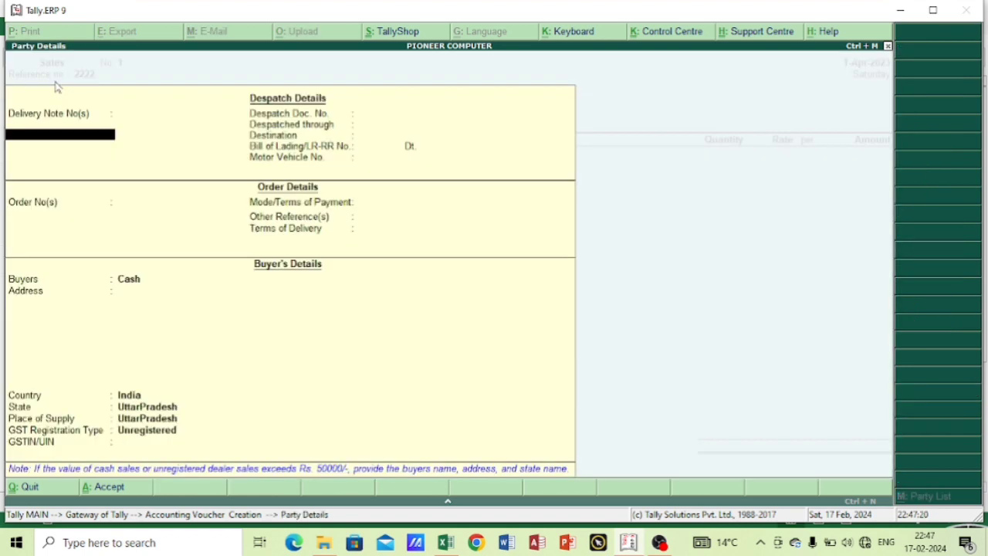
Leave the despatch and order details blank and set the cash buyer's state and place of supply to Manipur.
key(Return)
key(Return)
key(Return)
key(Return)
key(Return)
key(Return)
key(Return)
key(Return)
key(Return)
key(Return)
key(Return)
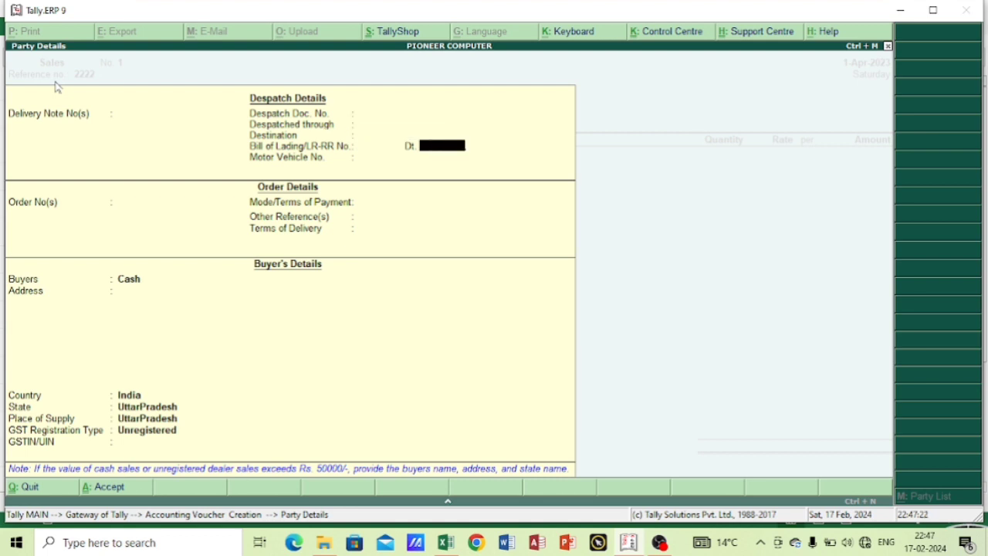
key(Return)
key(Return)
key(Return)
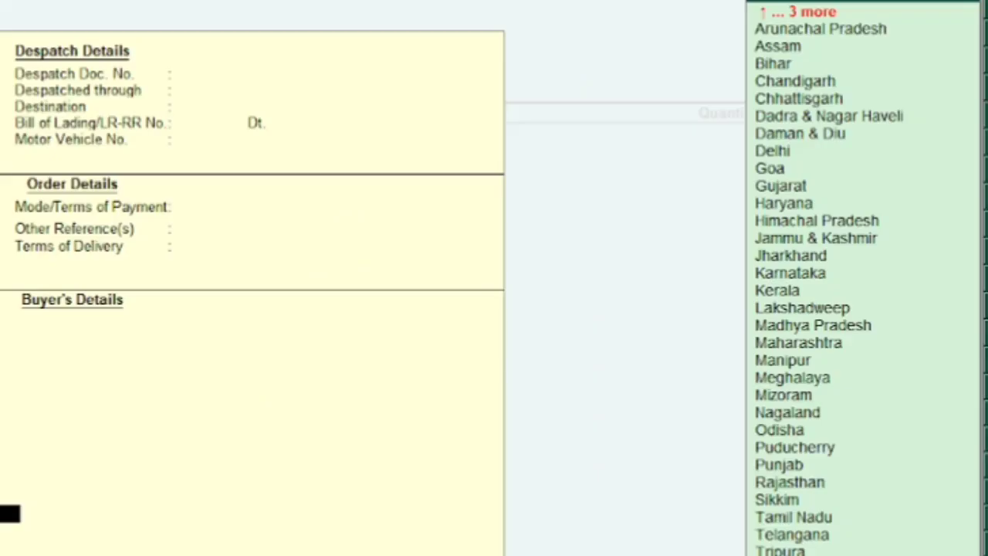
text(m)
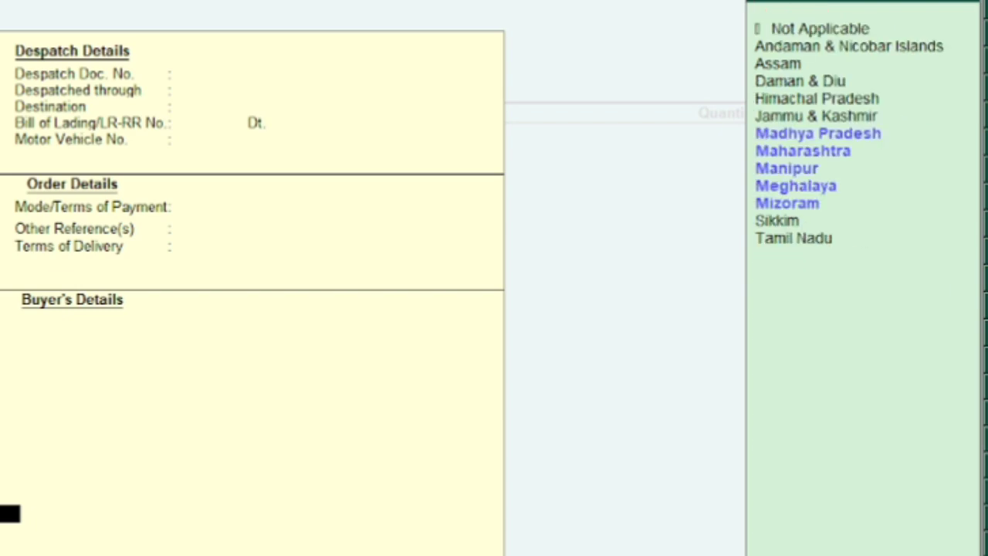
key(Down)
key(Down)
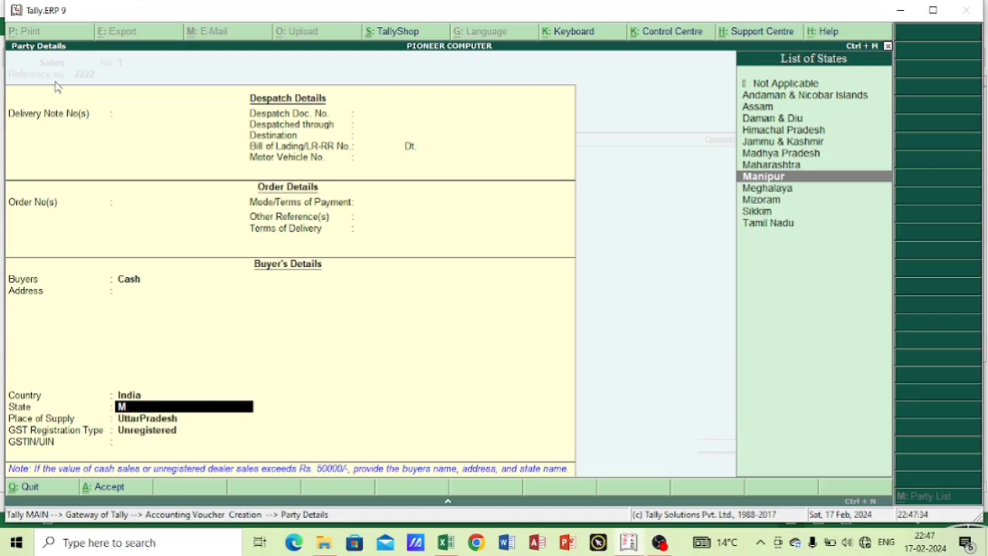
key(Return)
key(Return)
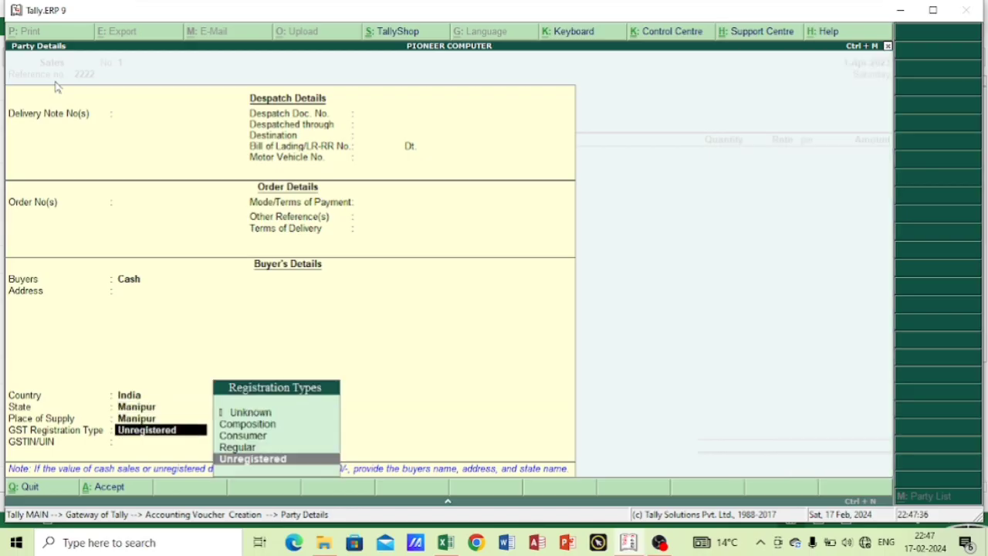
Set the buyer's GST registration type to Regular, enter the buyer's GSTIN/UIN, and finish the party details.
key(Up)
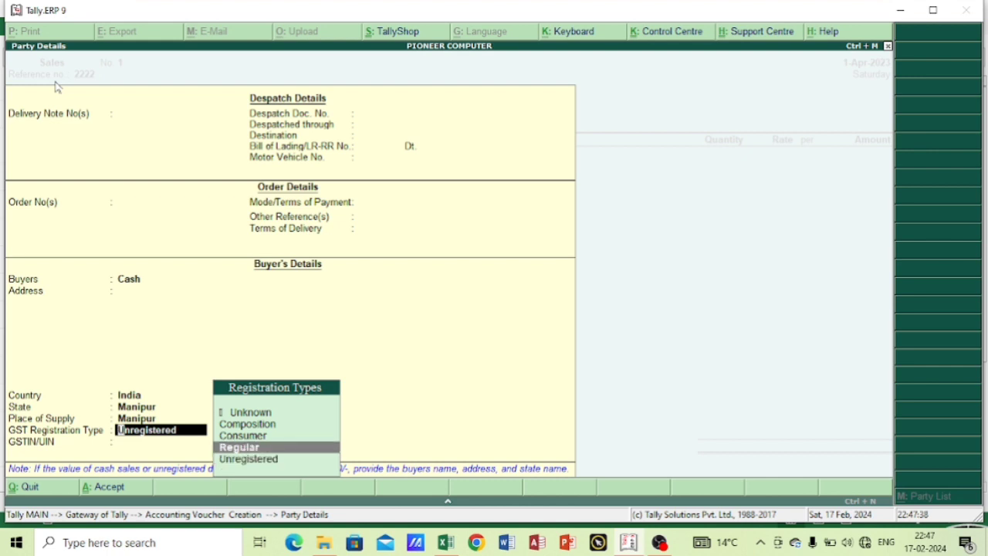
key(Return)
text(08HHHH)
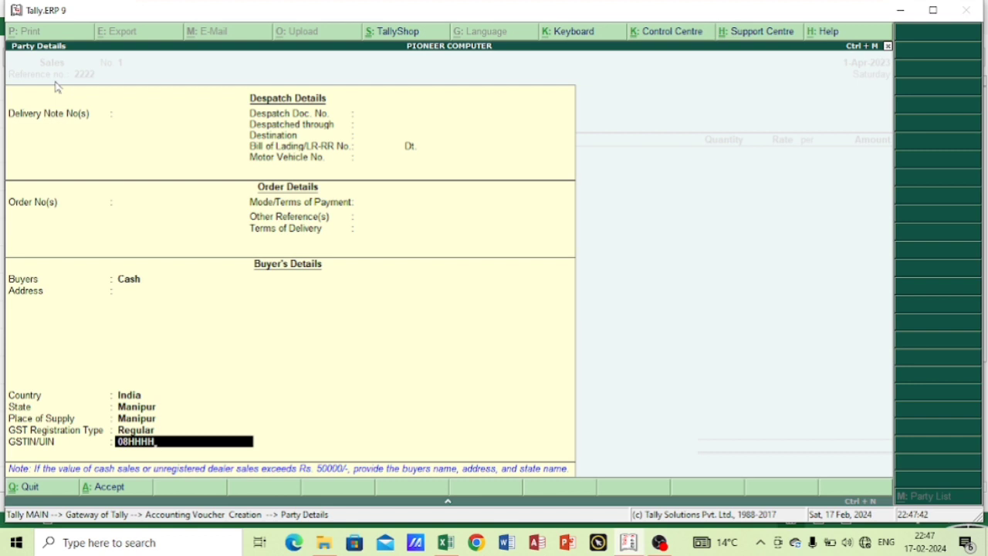
key(BackSpace)
key(BackSpace)
key(BackSpace)
key(BackSpace)
text(MMMMM)
key(Return)
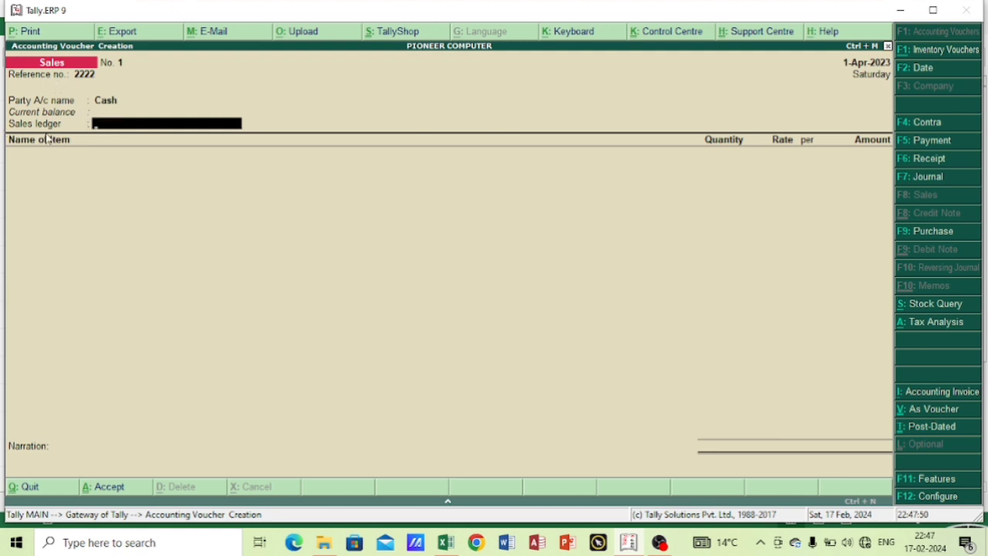
Start a new ledger named SALES with no alias under Sales Accounts for the voucher's sales ledger.
key(alt+c)
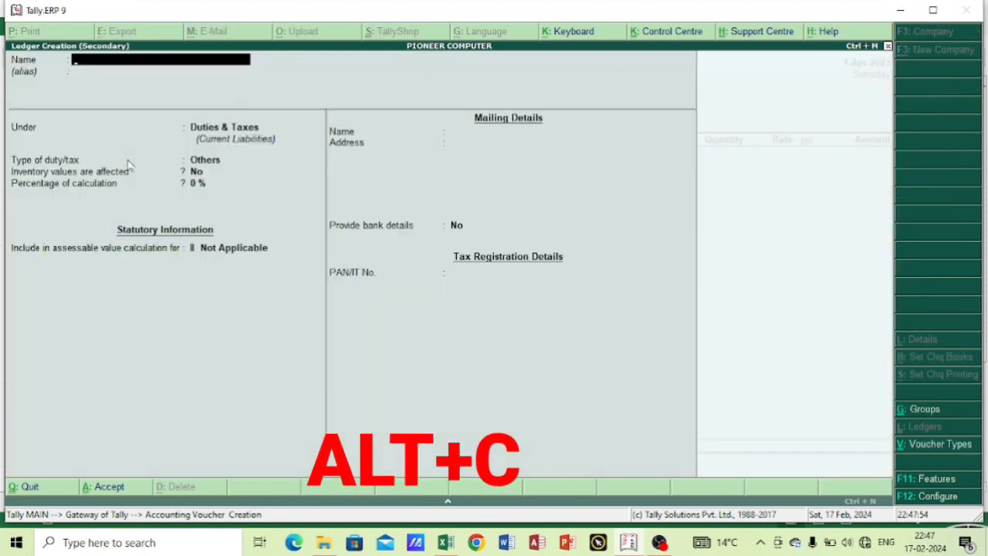
text(SALES)
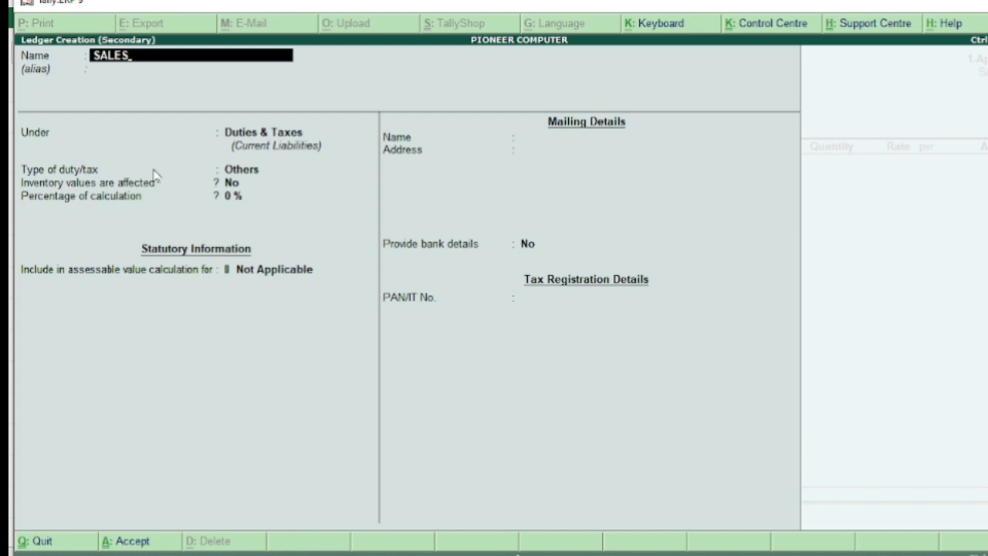
key(Return)
key(Return)
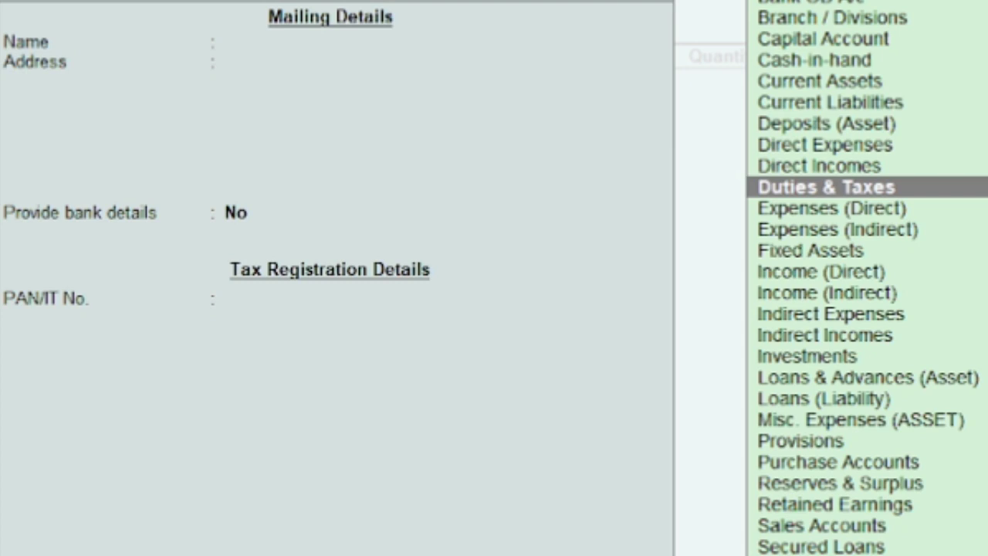
text(s)
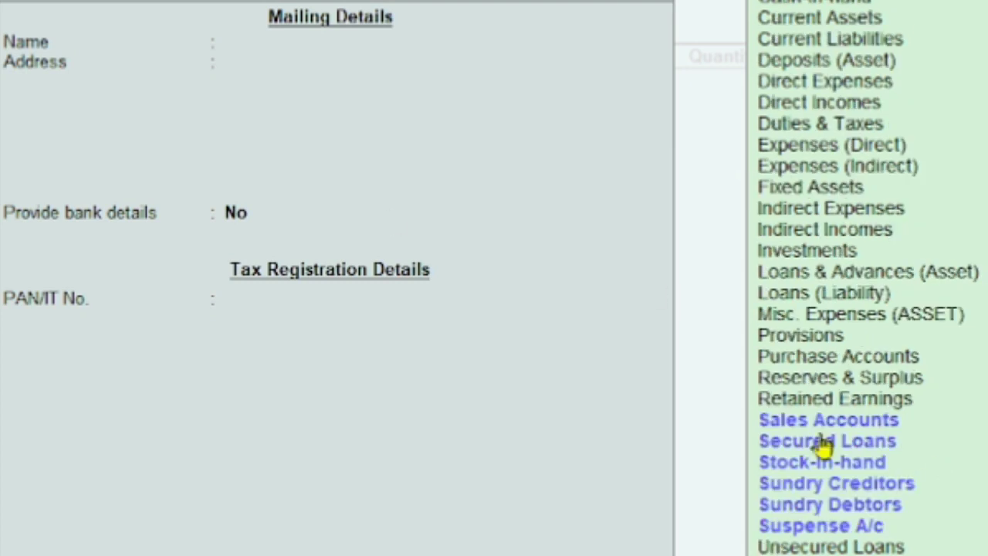
text(a)
key(Return)
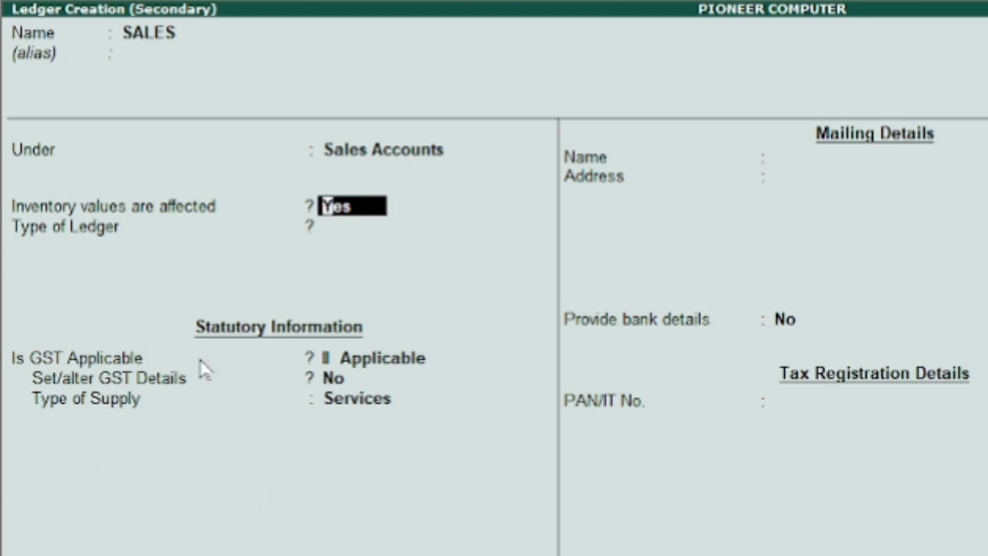
Keep inventory values affected and GST applicable for the SALES ledger, and enable its GST details with transaction nature Not Applicable and taxability Unknown.
key(Return)
key(Return)
key(Return)
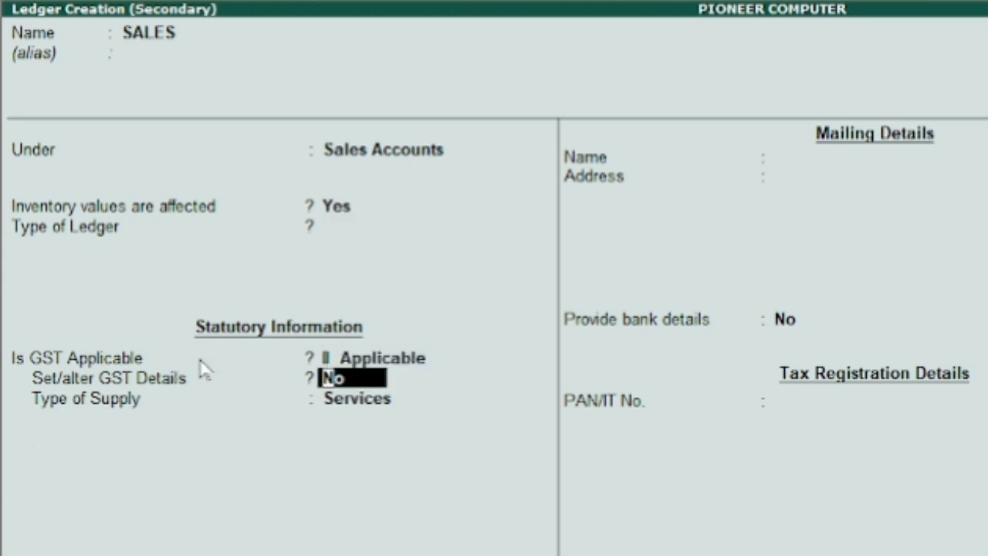
text(Y)
key(Return)
key(Return)
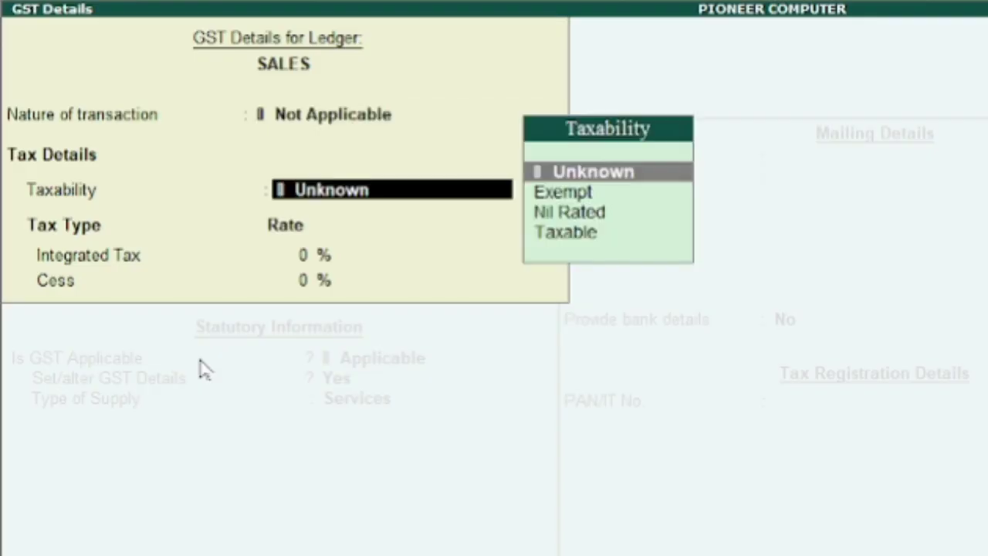
key(Return)
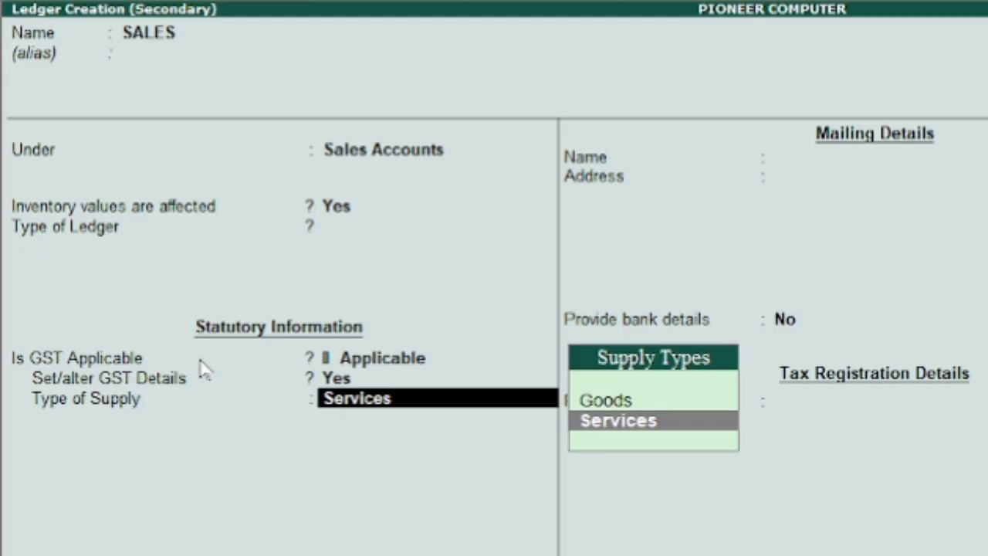
Set the SALES ledger's type of supply to Goods and save the ledger.
key(Up)
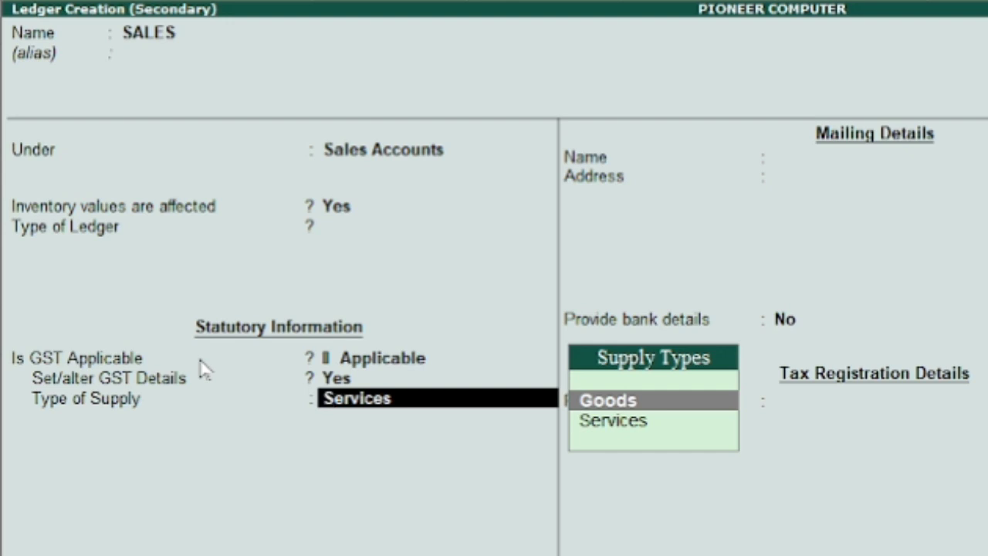
key(Return)
key(Return)
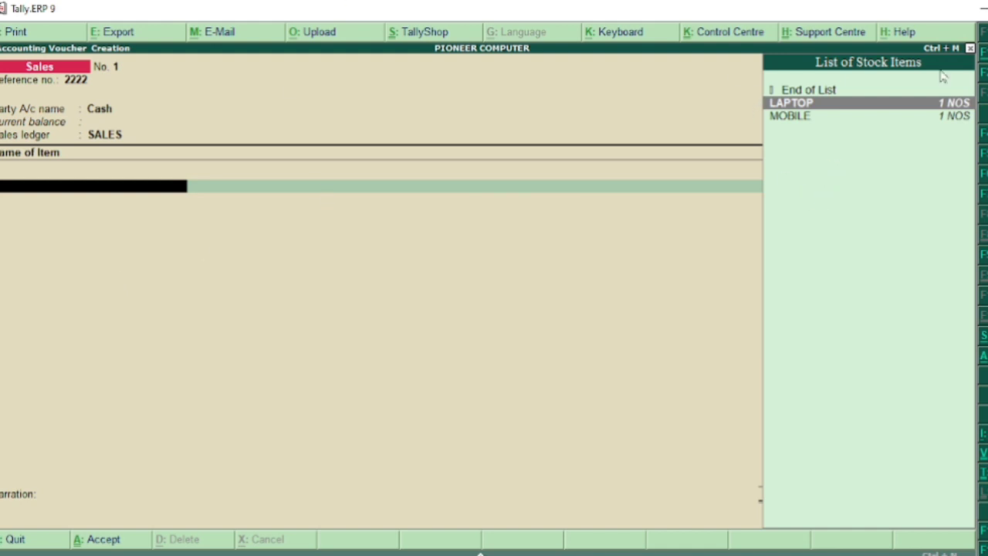
Add LAPTOP to the sales voucher with a quantity of 1 NOS at a rate of 60,000 per NOS.
key(Up)
click(944, 108)
key(Return)
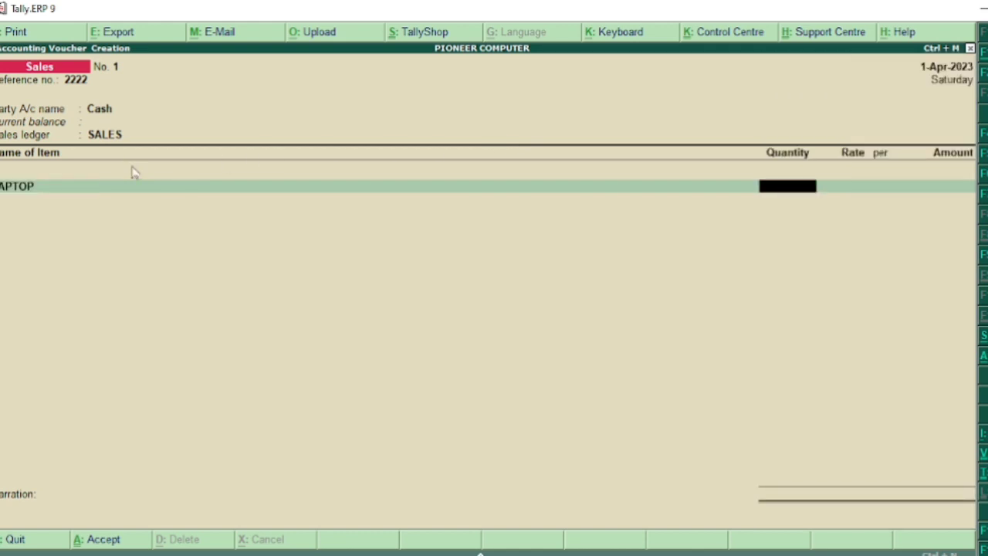
text(1)
key(Return)
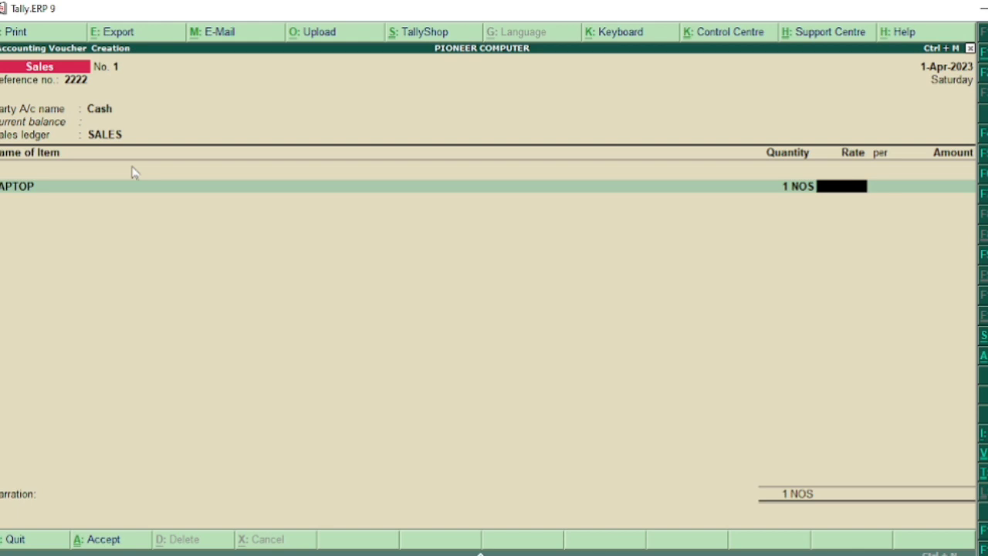
text(60000)
key(Return)
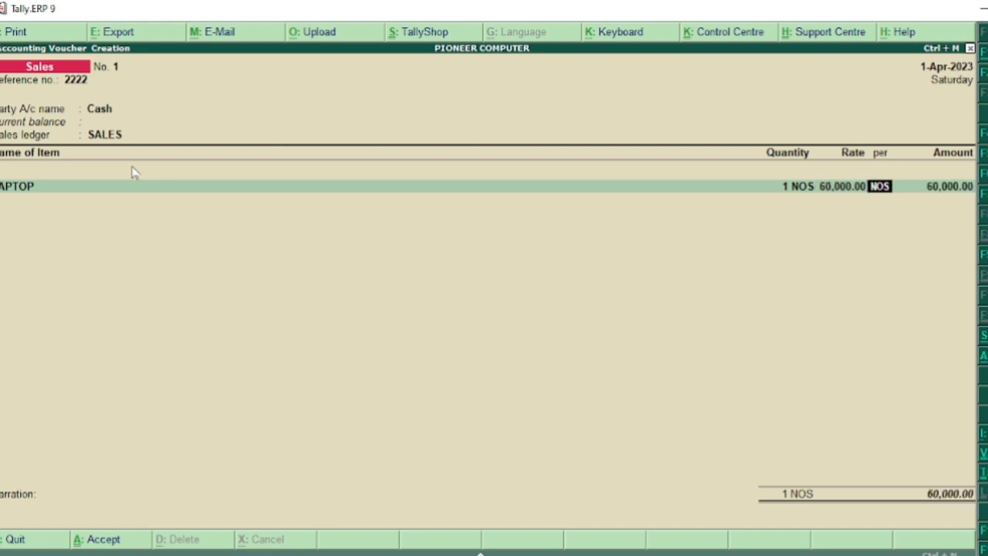
key(Return)
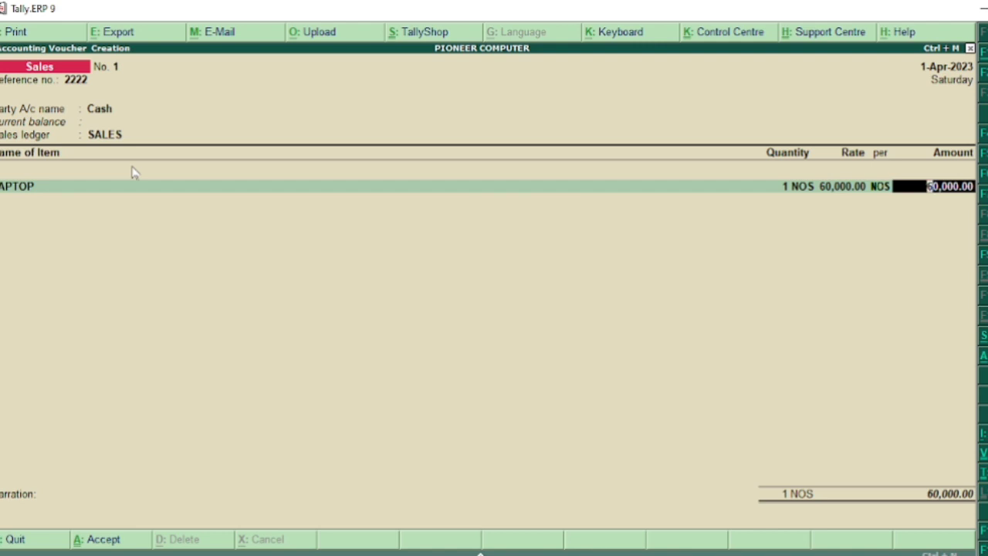
key(Return)
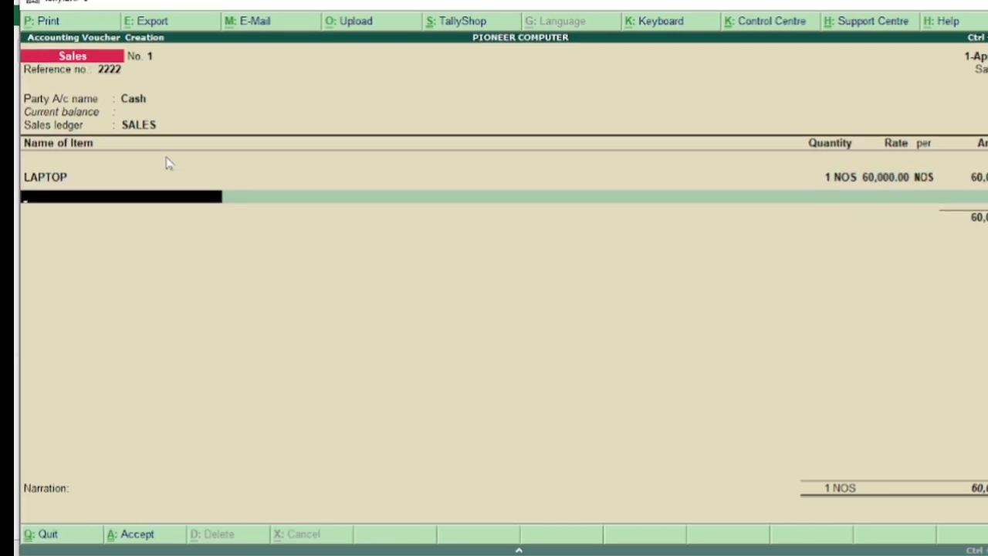
Choose MOBILE as the second sales item and check its stock query and original purchase voucher.
text(M)
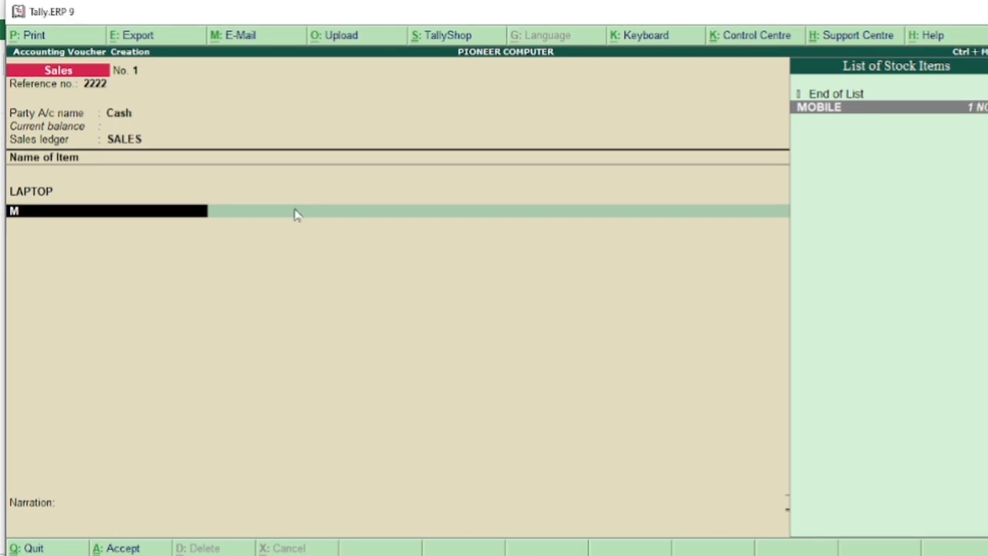
key(Return)
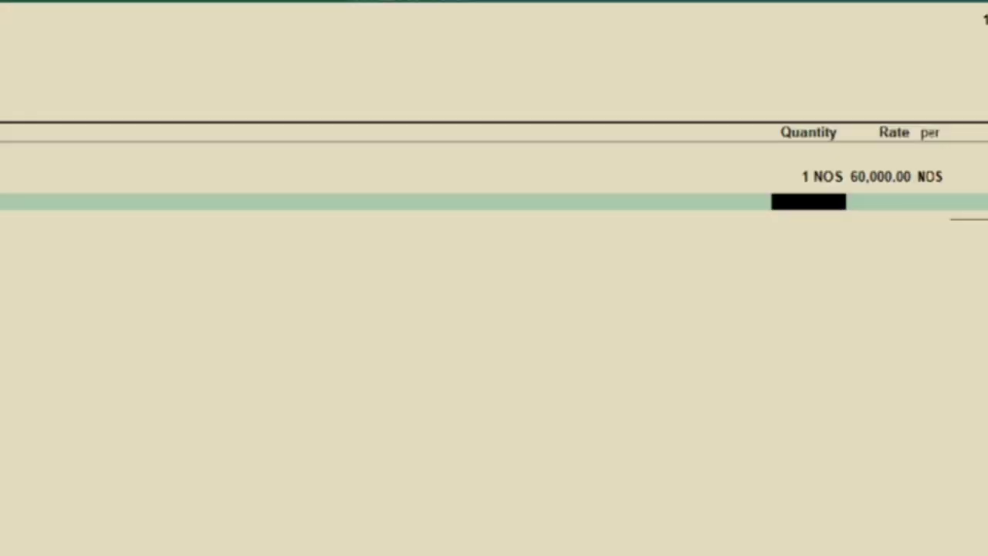
click(879, 308)
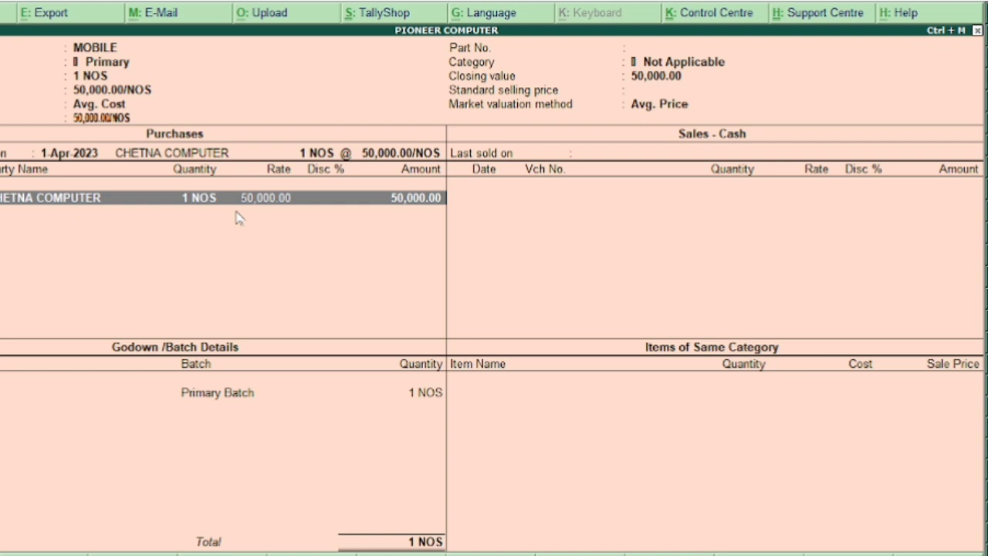
key(Return)
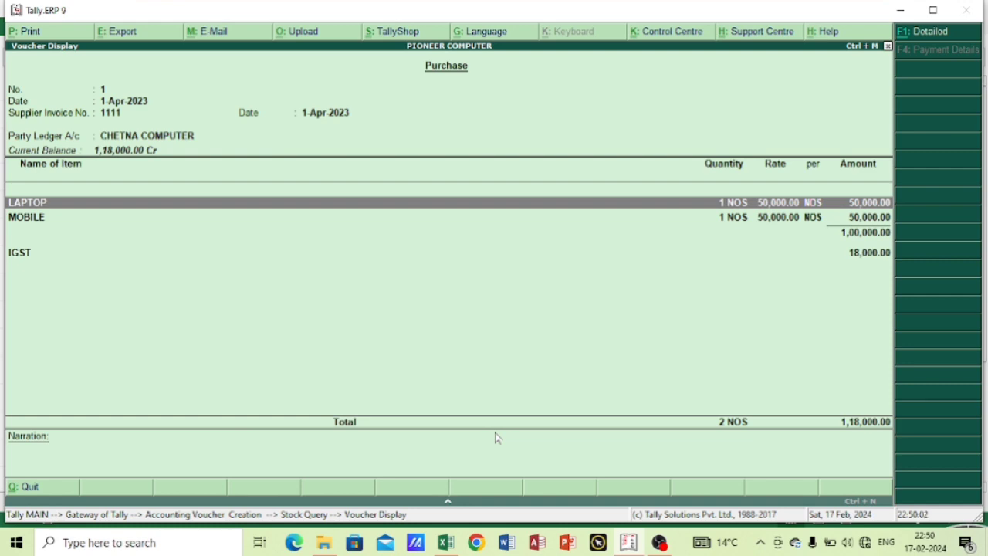
key(Escape)
key(Escape)
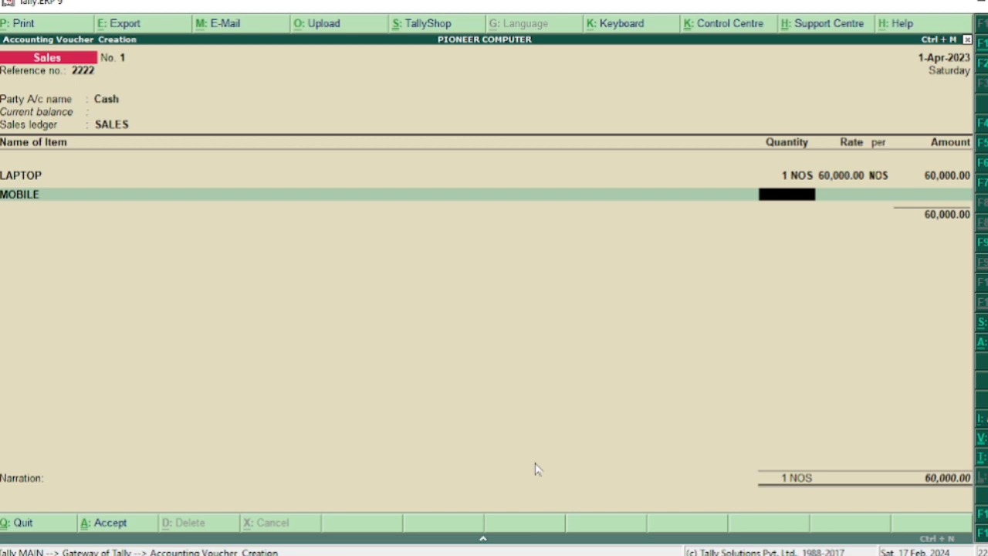
Set the MOBILE quantity to 1 NOS and its rate to 60,000 per NOS.
text(1)
key(Return)
text(60000)
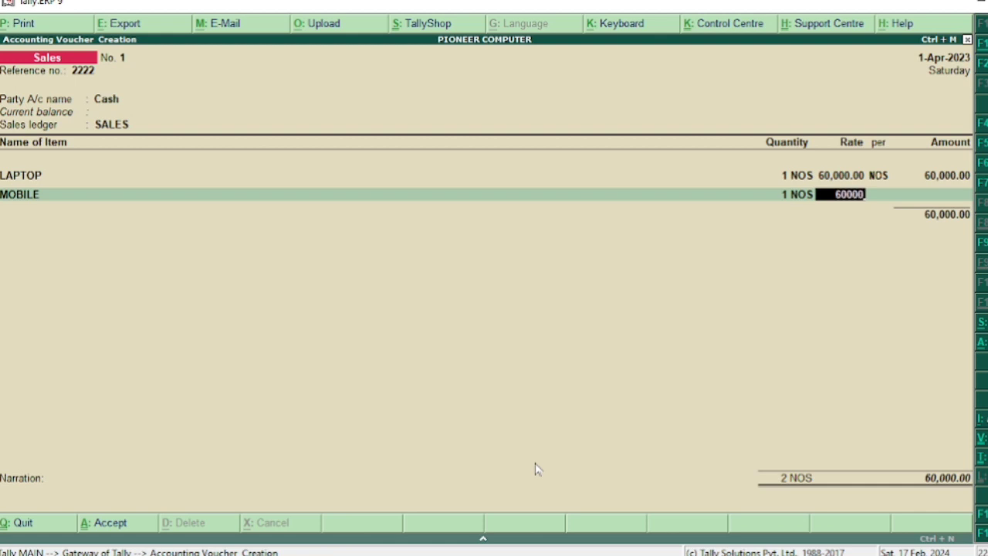
key(Return)
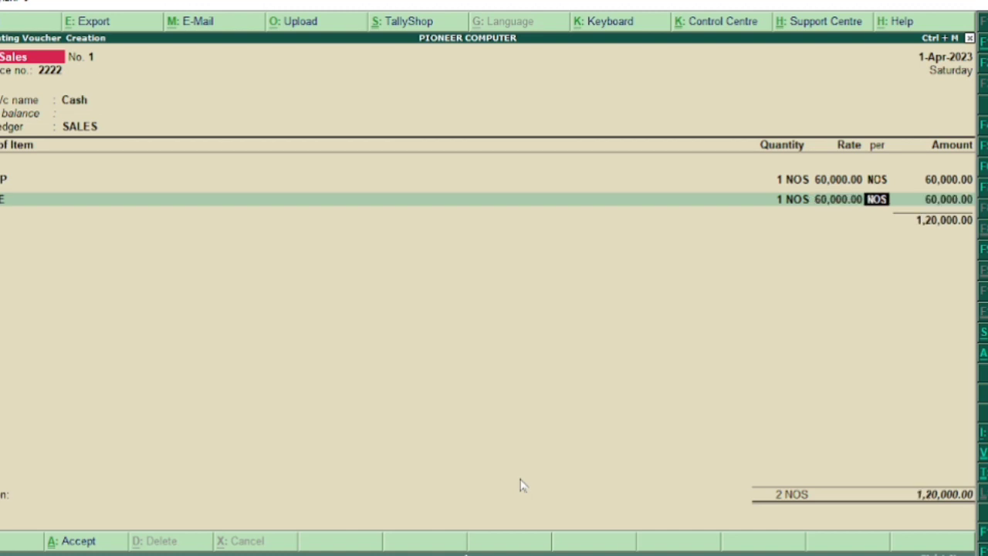
key(Return)
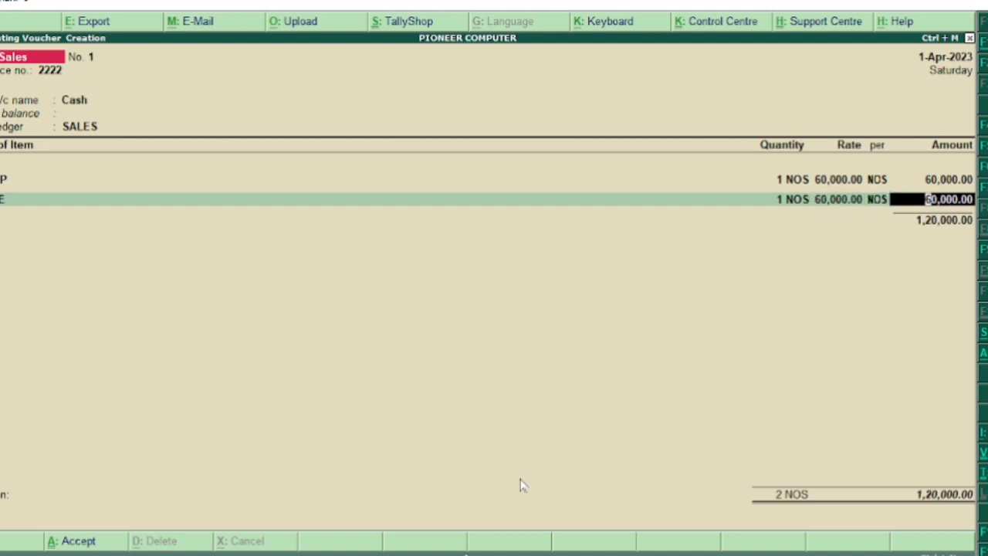
key(Return)
key(Return)
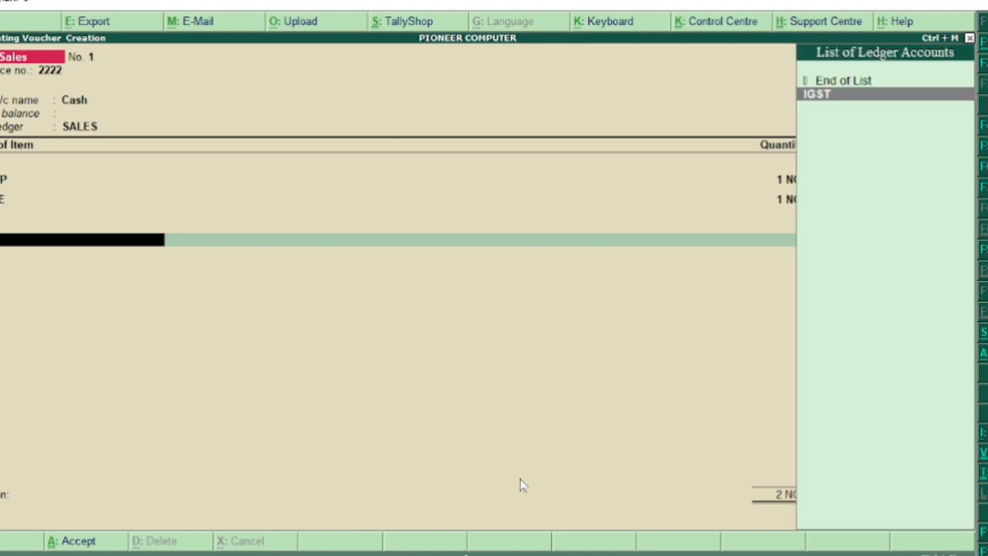
End the item list, add the IGST ledger with its calculated amount, and accept the sales voucher without a narration.
key(Return)
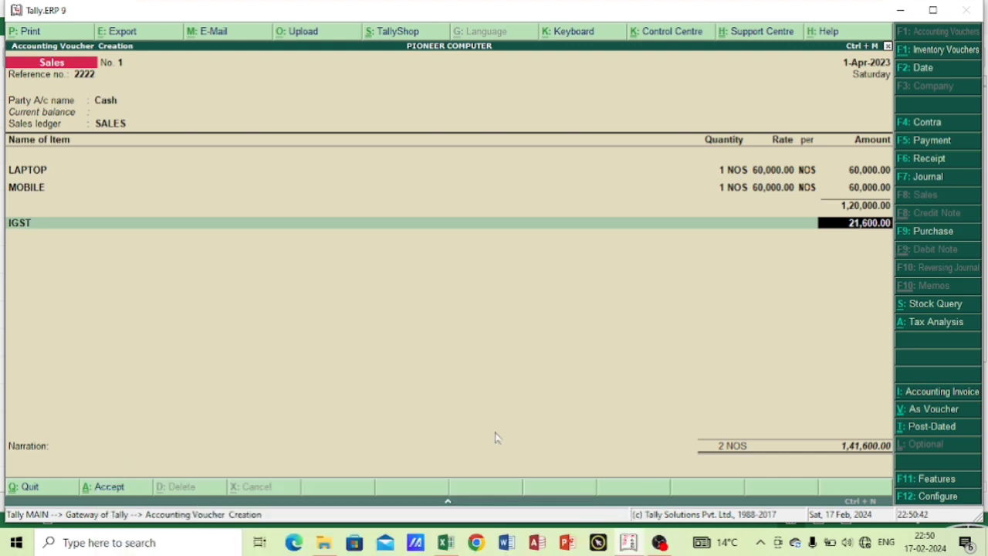
key(Return)
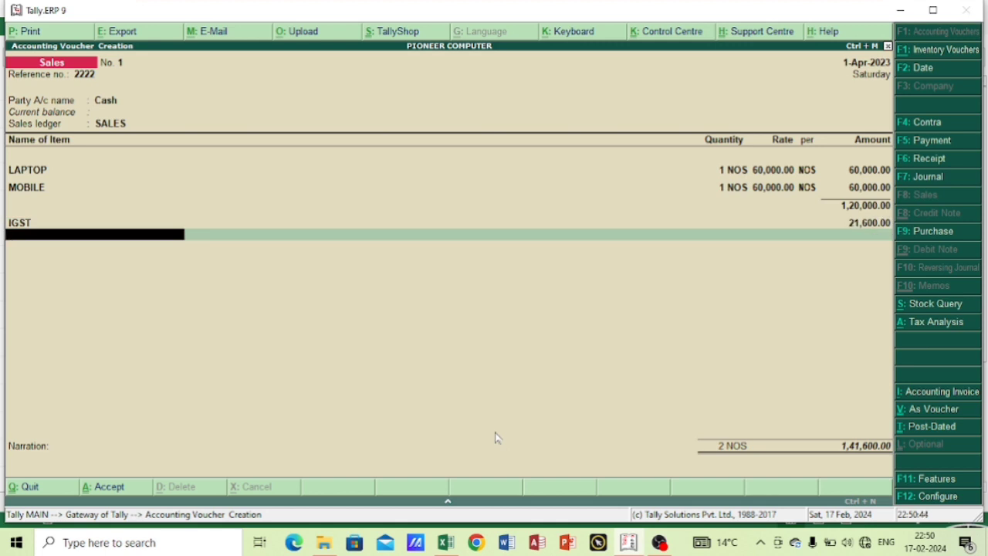
key(Return)
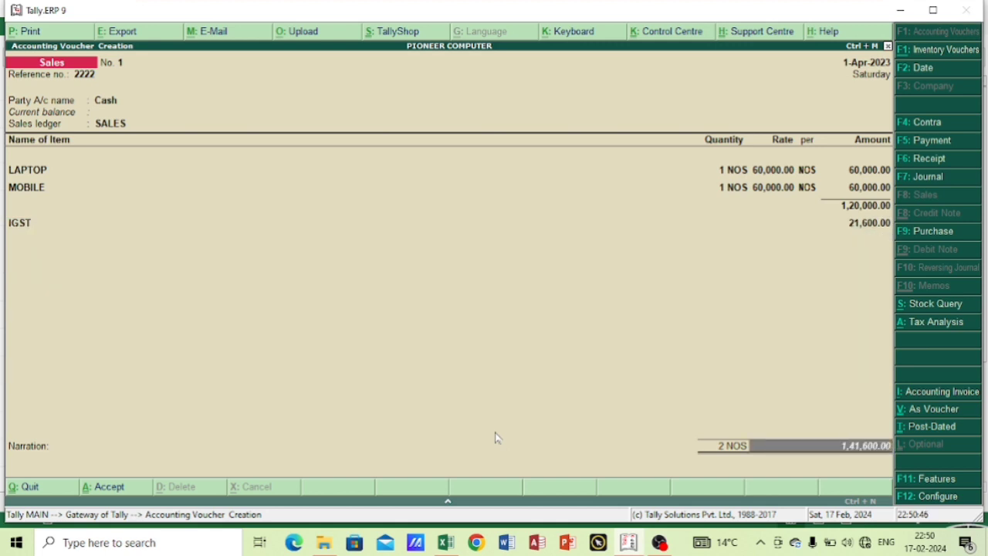
key(Return)
key(Return)
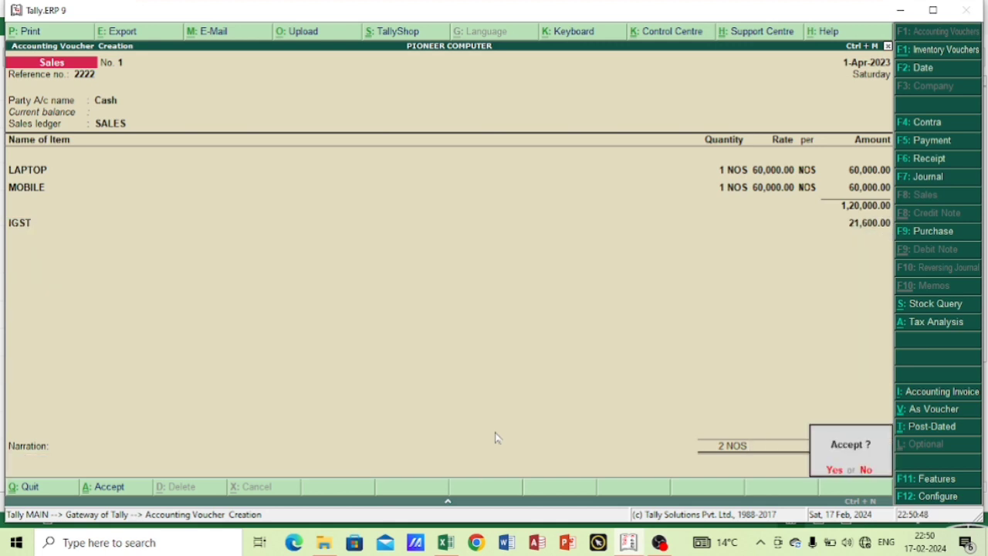
key(Return)
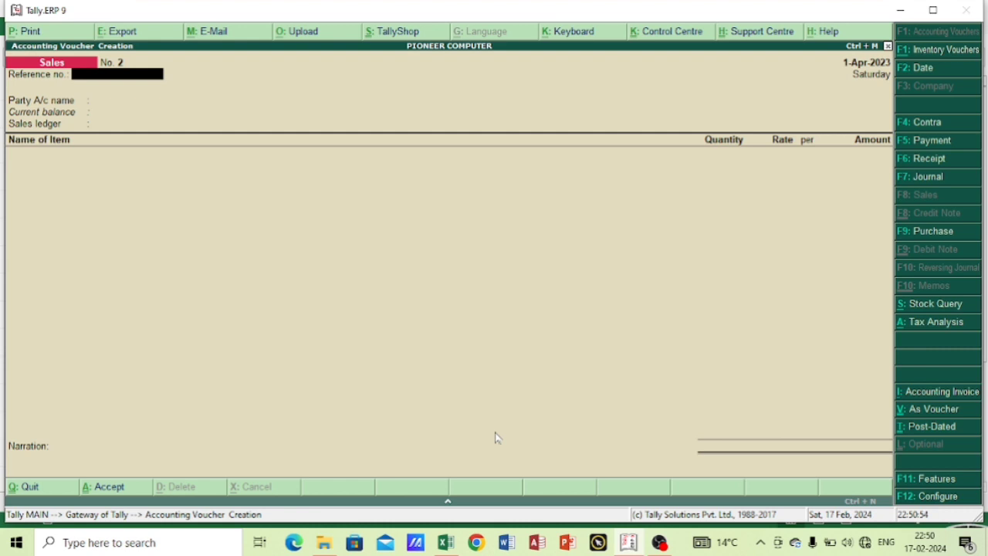
Leave voucher entry and open the Balance Sheet of PIONEER COMPUTER.
key(Escape)
key(y)
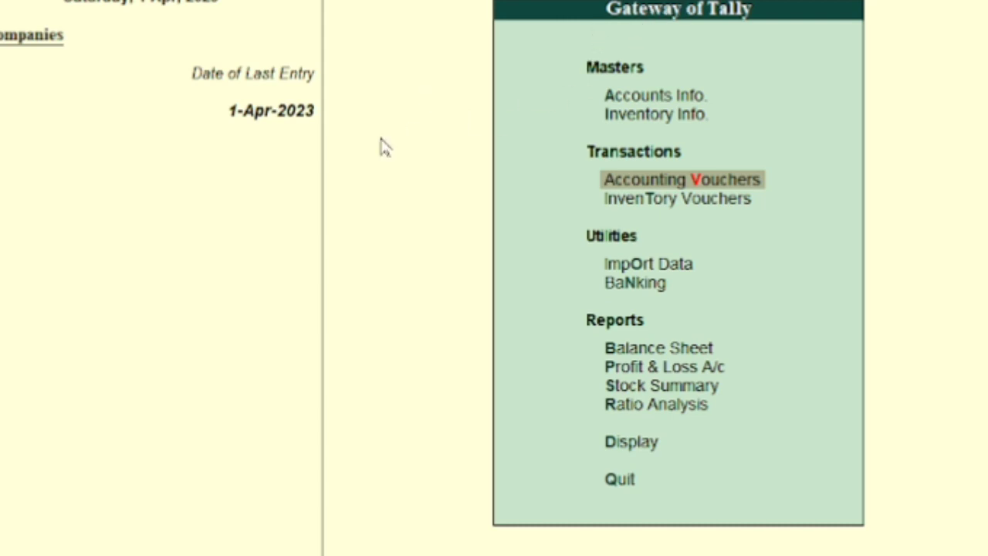
click(612, 333)
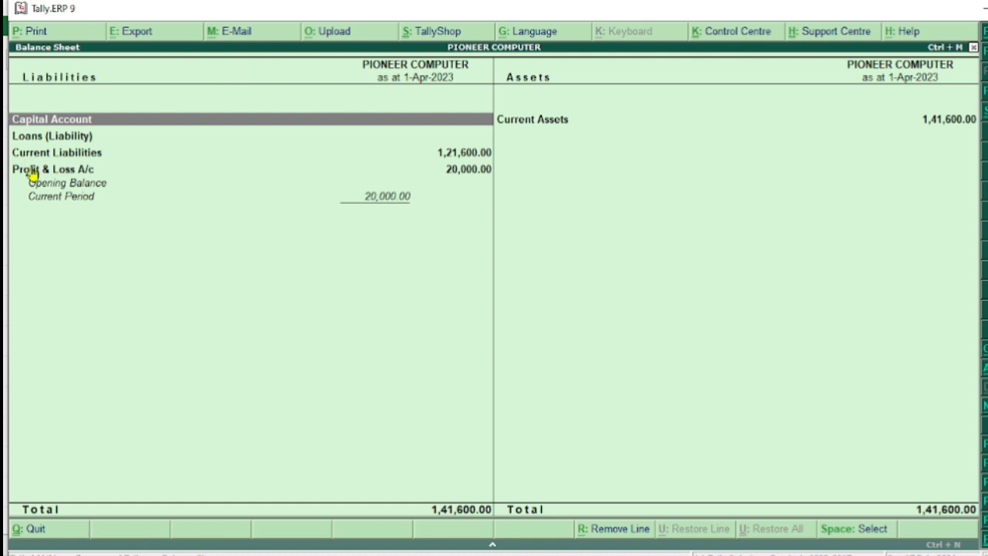
Drill into Current Liabilities and examine the IGST balance under Duties & Taxes.
key(Down)
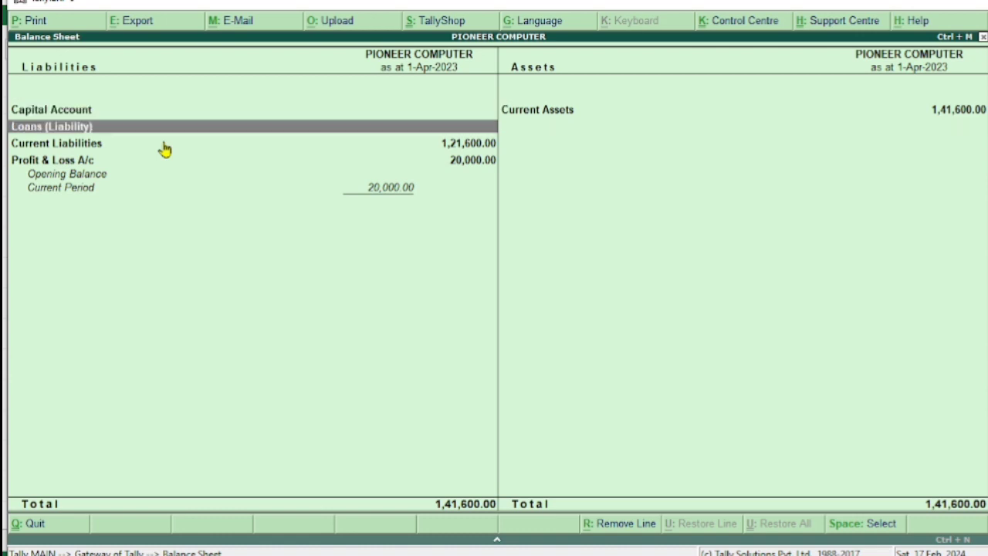
key(Down)
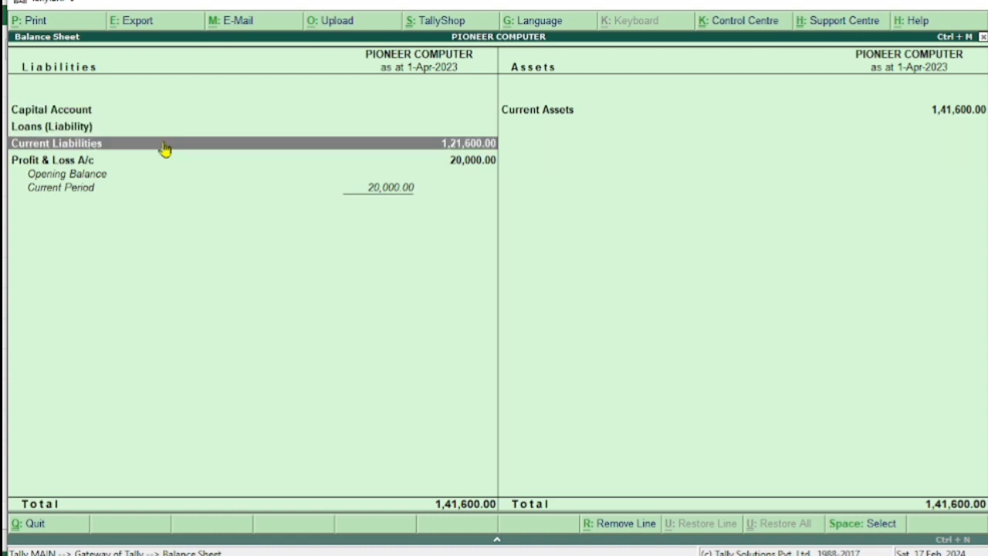
key(Return)
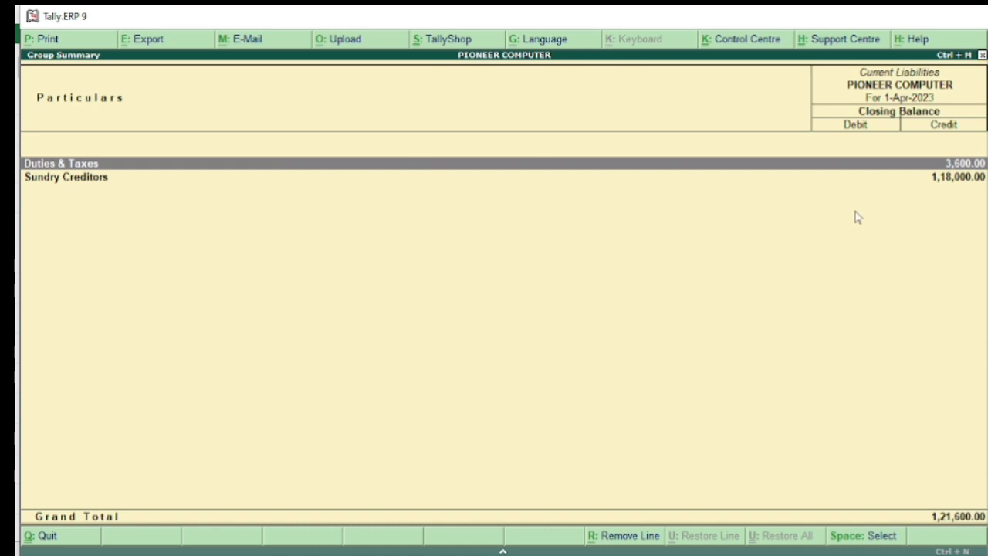
key(Return)
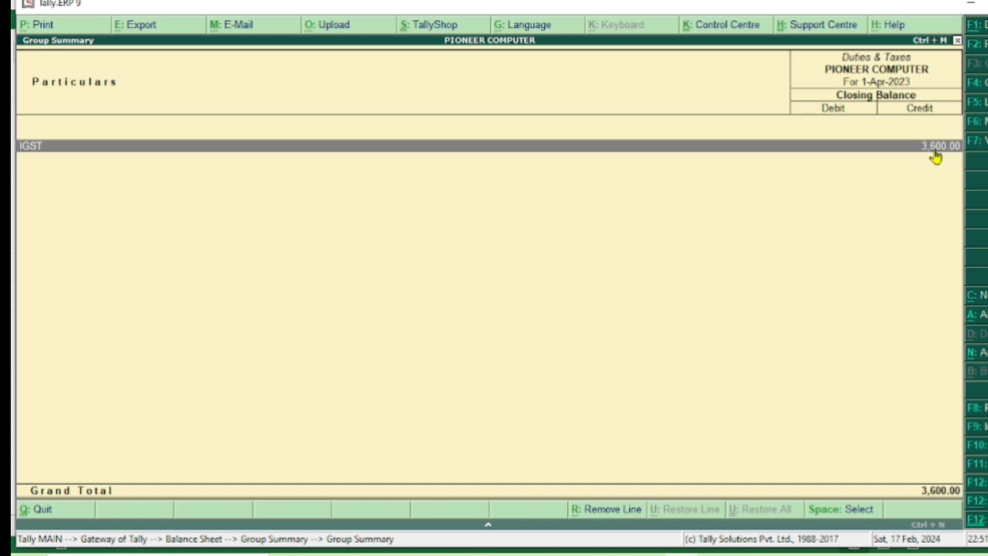
key(Escape)
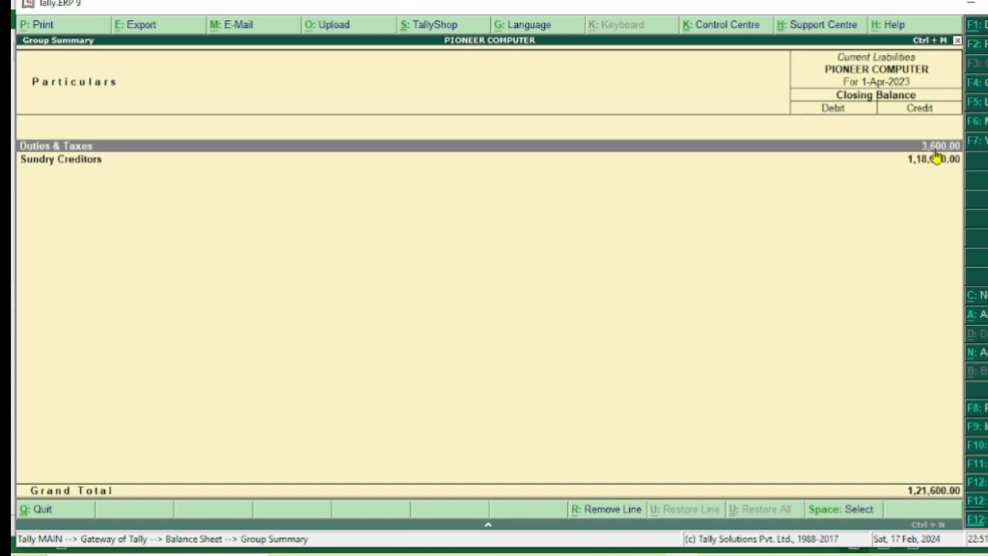
Drill into Sundry Creditors down to CHETNA COMPUTER's April purchase voucher, review it, and return to the ledger's monthly summary.
click(935, 159)
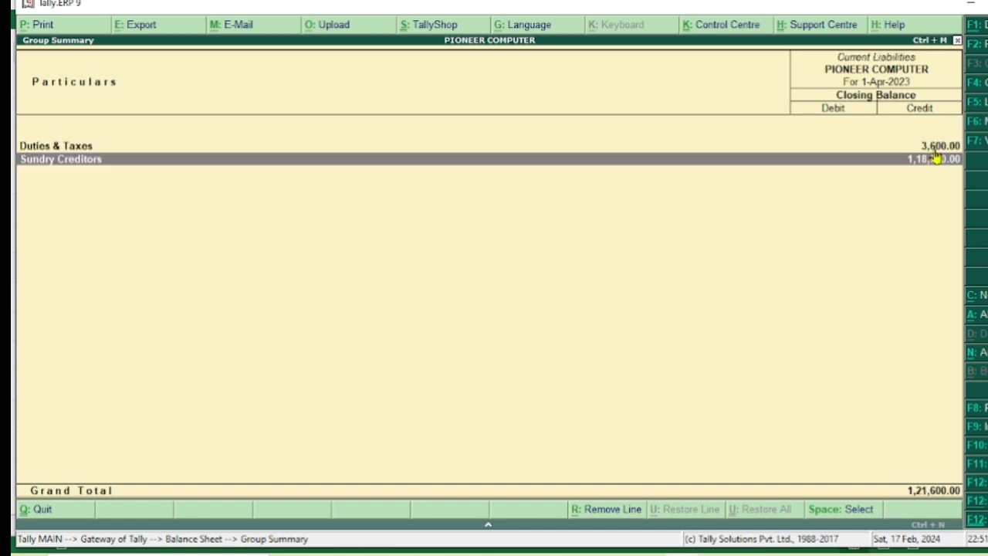
click(935, 158)
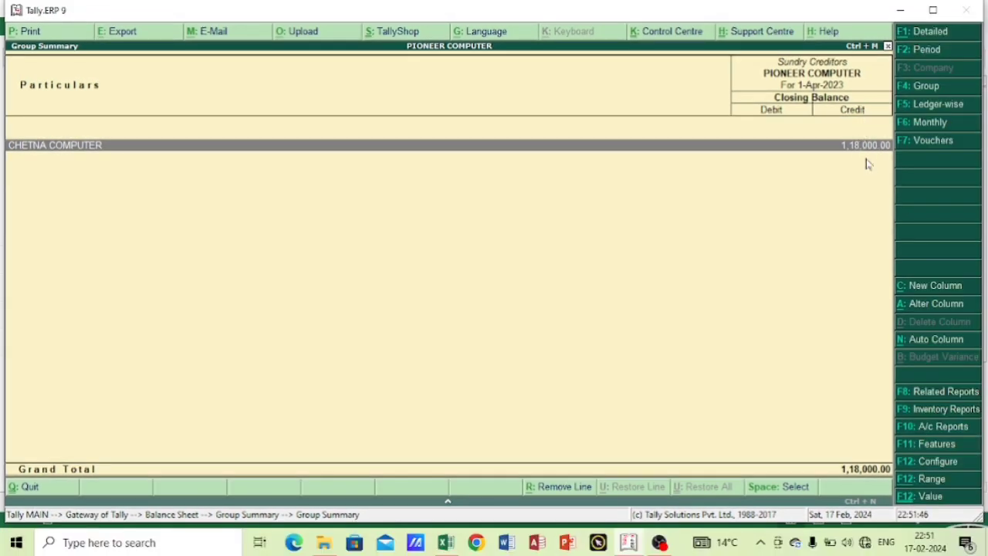
key(Return)
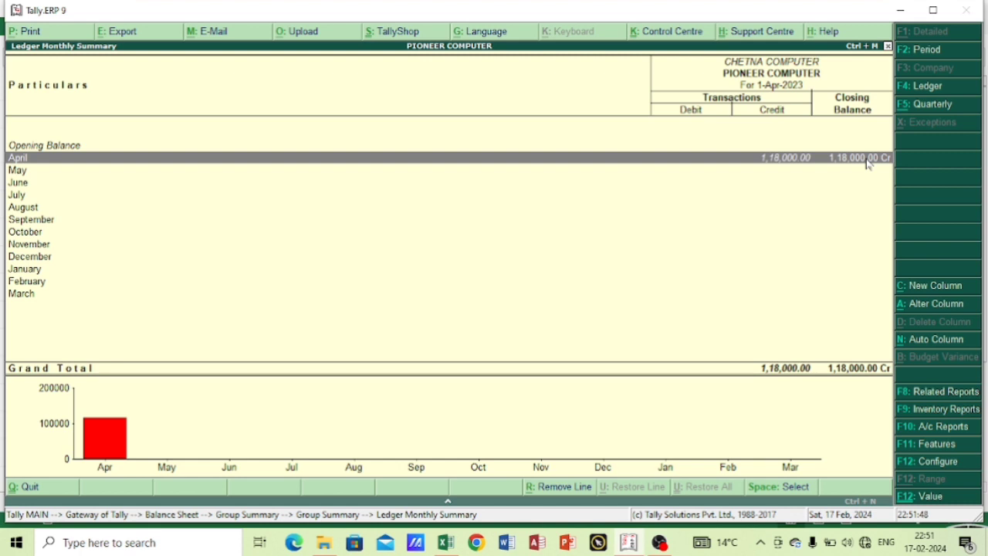
key(Return)
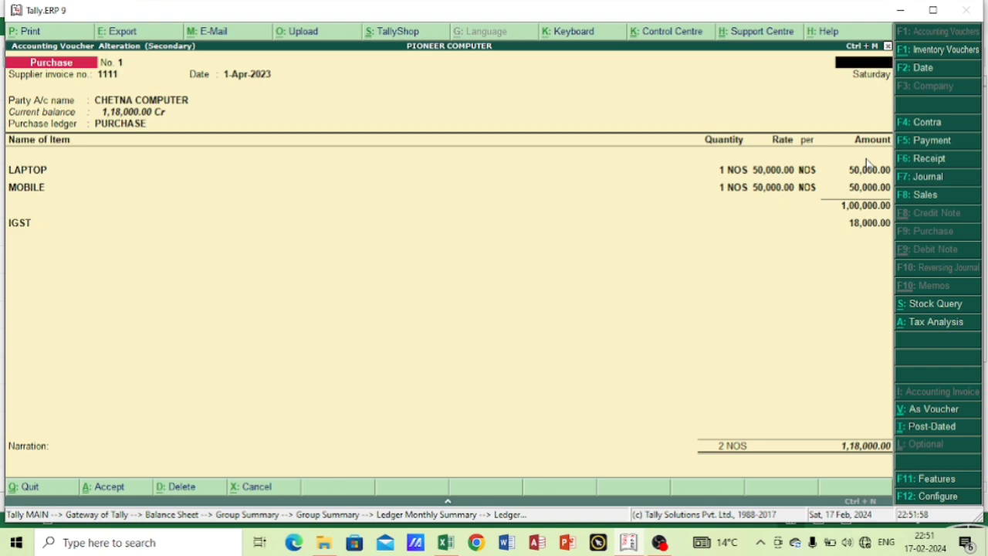
key(Escape)
key(y)
key(Escape)
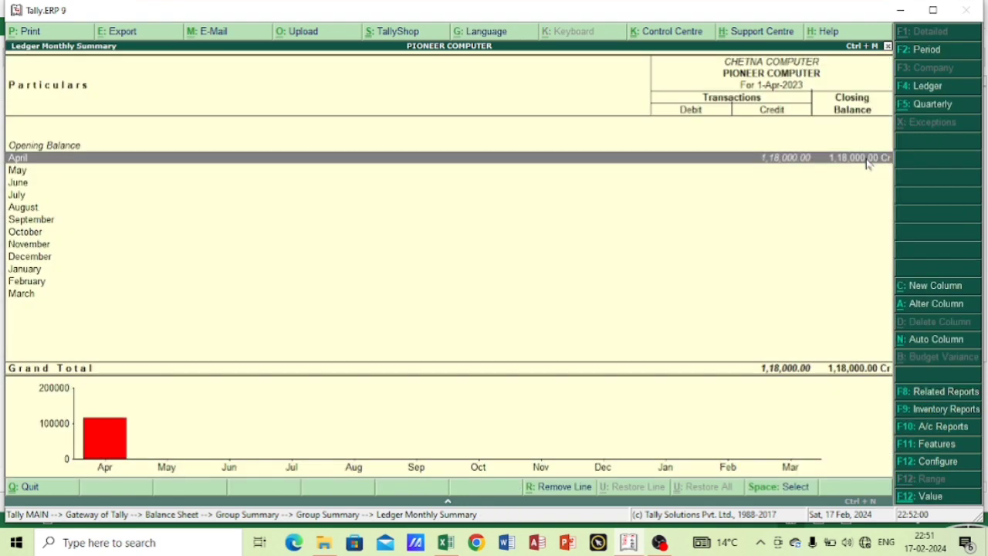
Return to the Balance Sheet and drill through Current Liabilities into Duties & Taxes to check the IGST payable.
key(Escape)
key(Escape)
key(Escape)
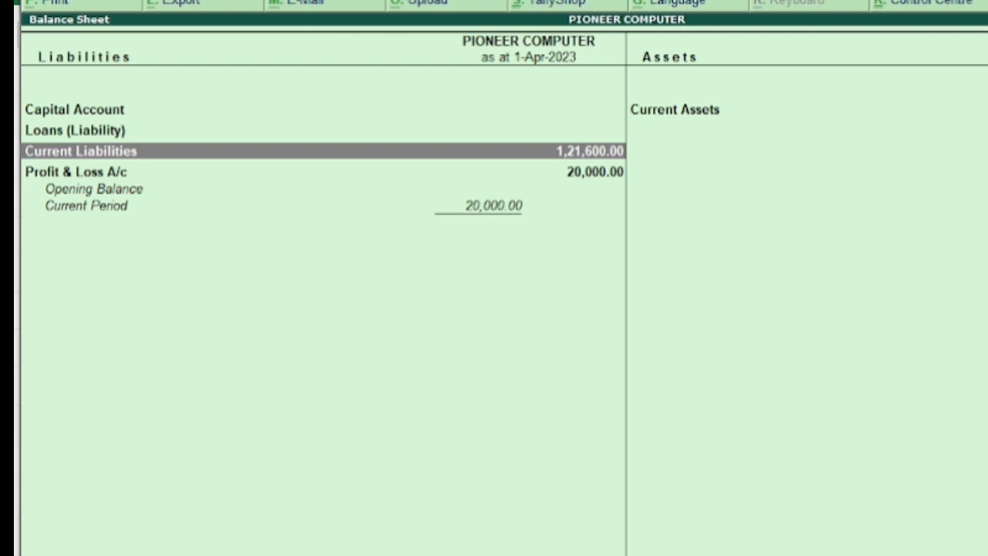
key(Down)
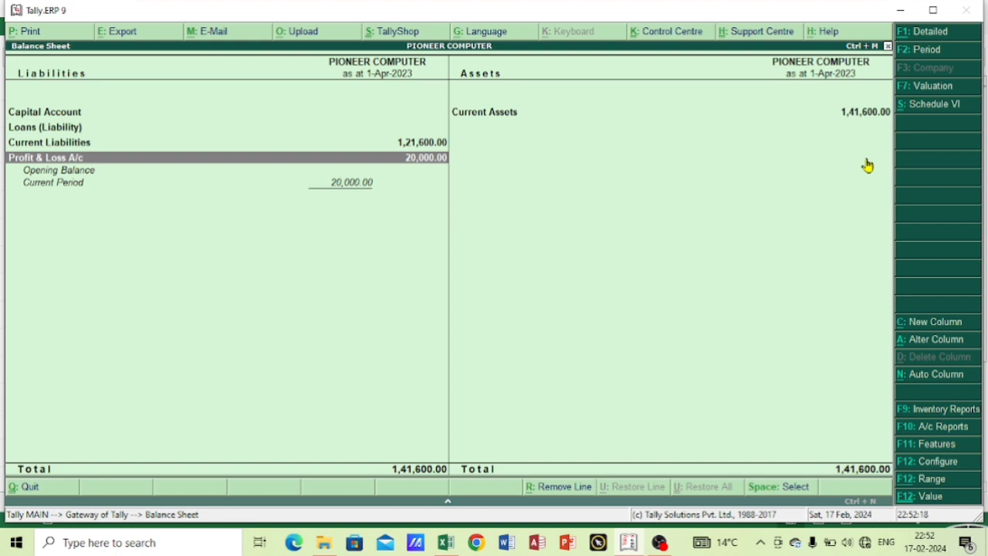
key(Up)
key(Return)
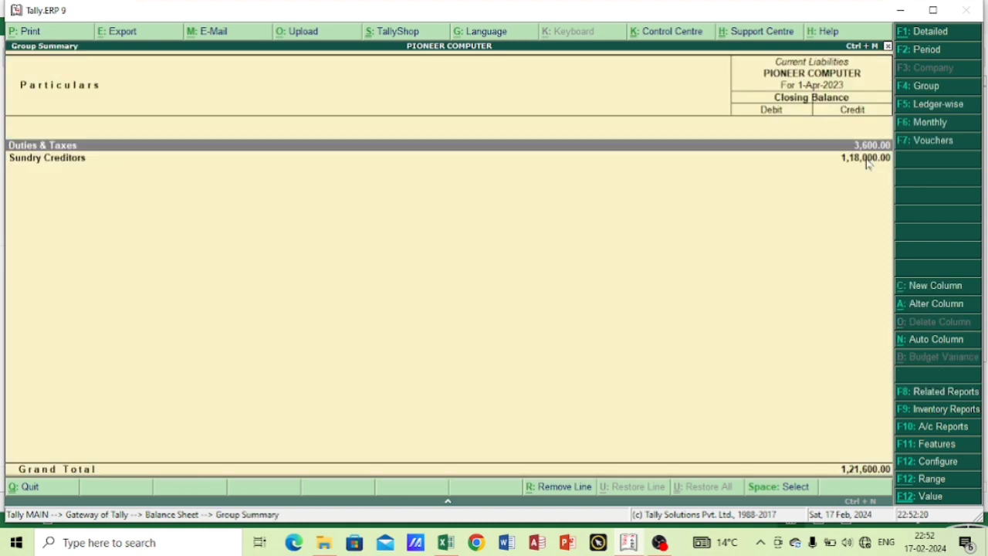
key(Return)
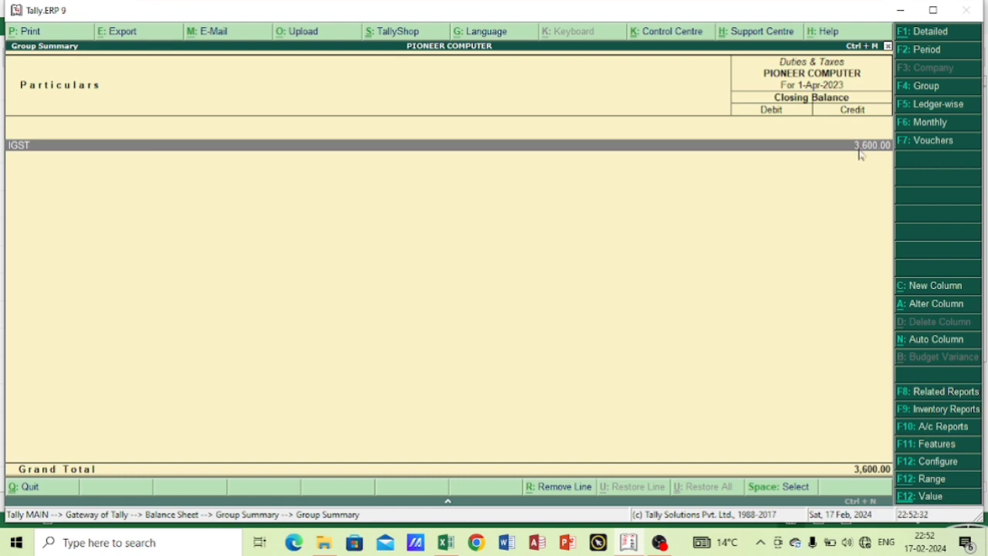
Leave the Balance Sheet and start a new Payment voucher for PIONEER COMPUTER.
key(Escape)
key(Escape)
key(Escape)
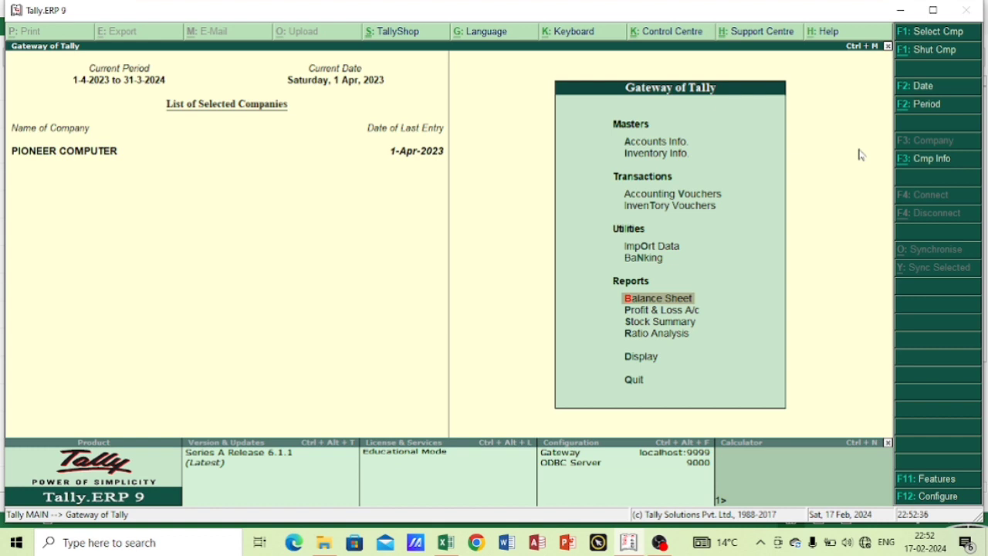
key(Up)
key(Up)
key(Up)
key(Up)
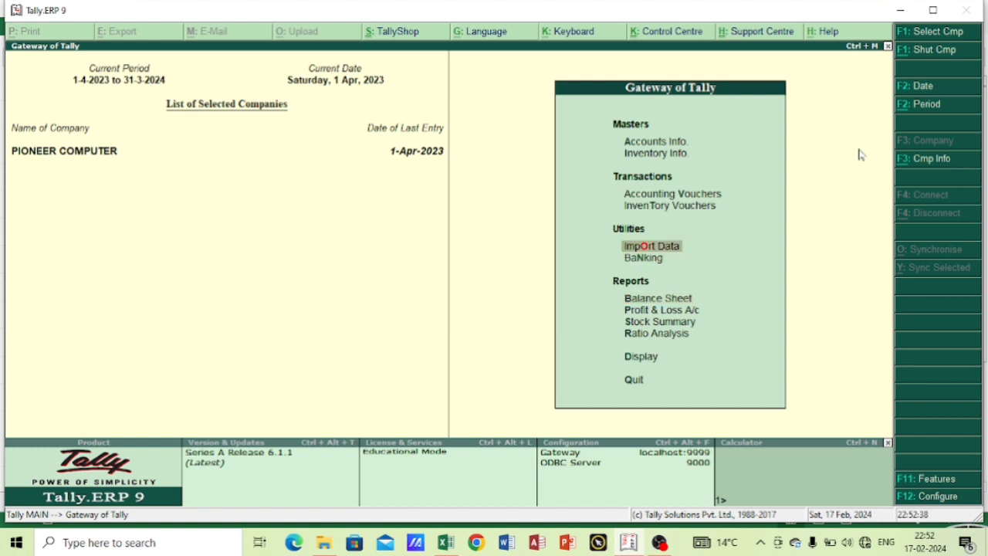
click(687, 195)
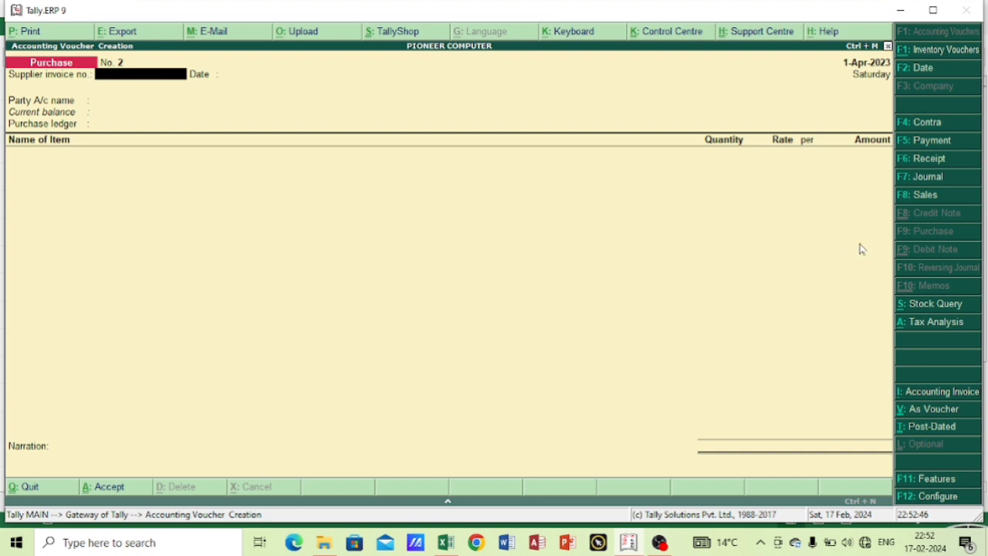
click(928, 147)
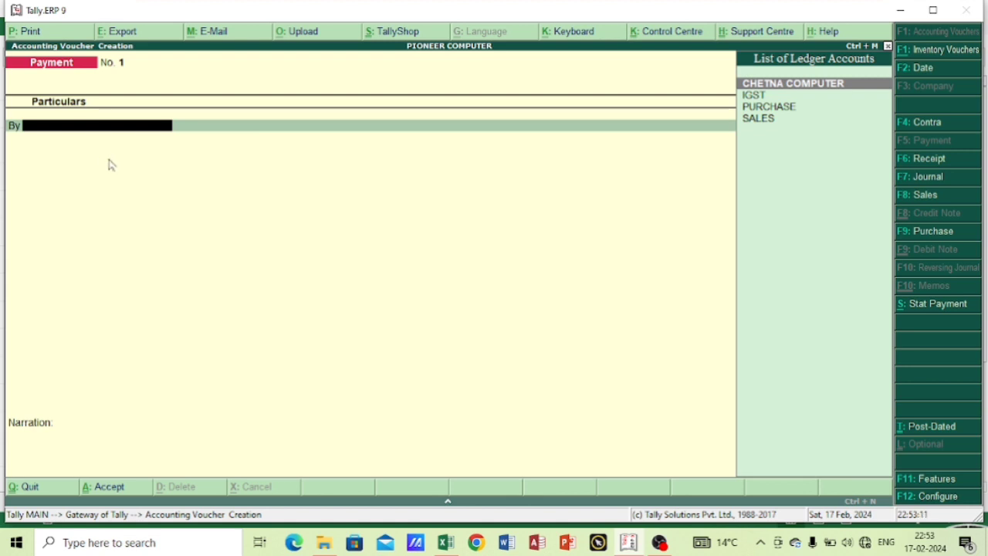
Debit IGST with 3600, credit the same amount to Cash, and accept the payment voucher without a narration.
click(757, 96)
click(756, 97)
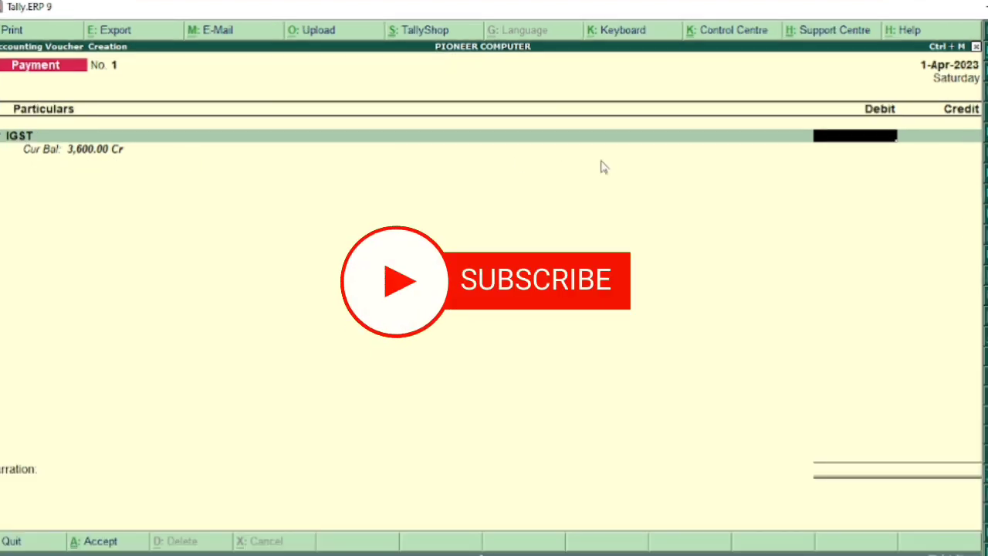
text(3600)
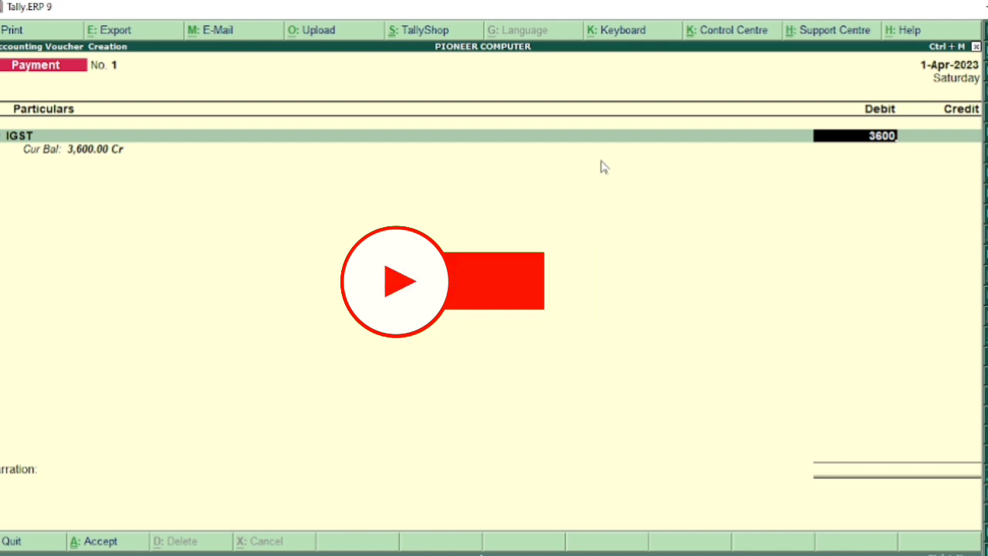
key(Return)
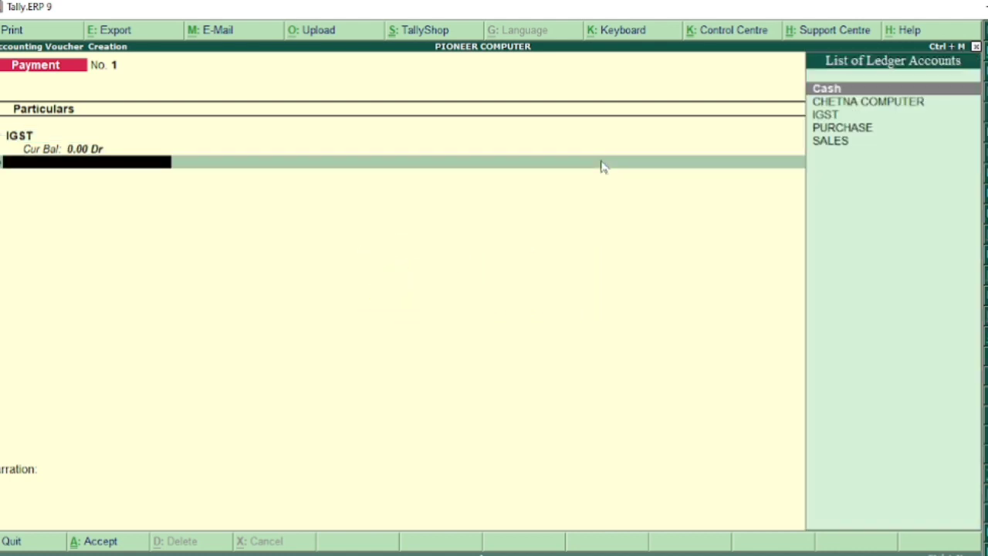
key(Return)
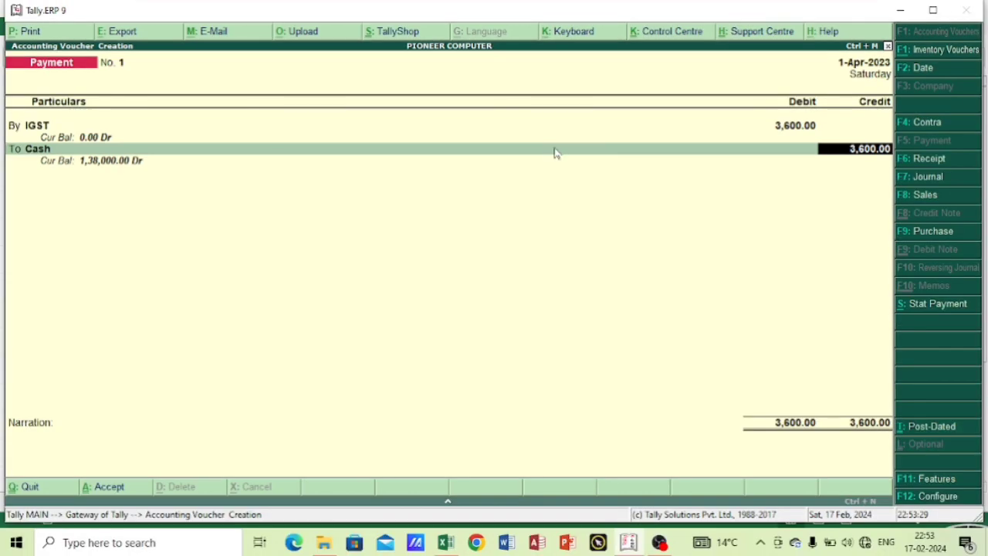
key(Return)
key(Return)
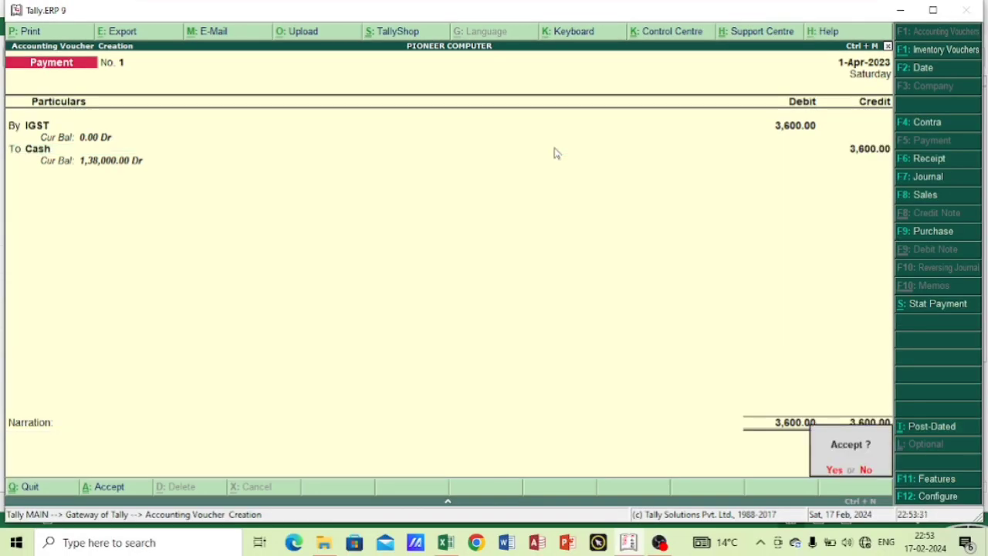
key(Return)
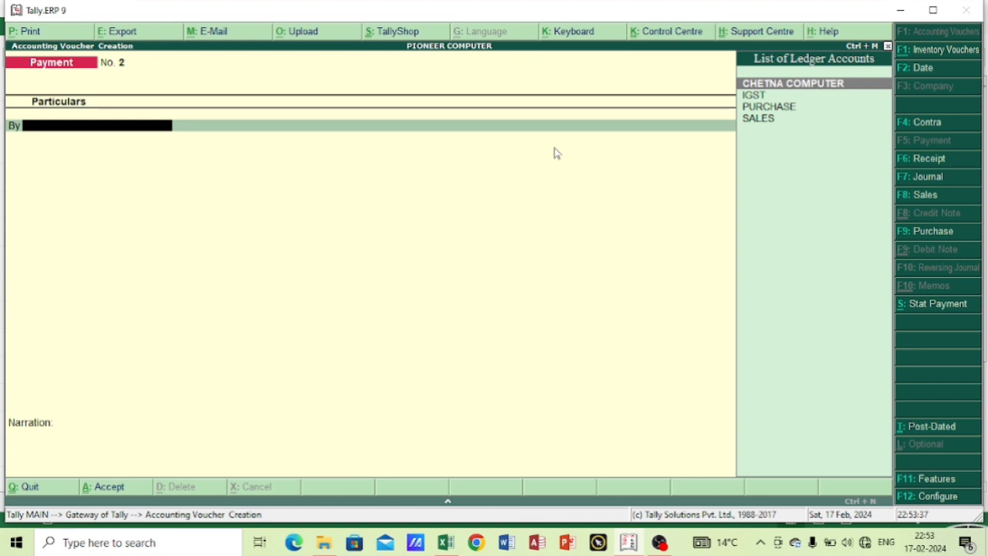
Leave voucher entry, reopen the Balance Sheet, and check Duties & Taxes under Current Liabilities.
key(Escape)
key(Return)
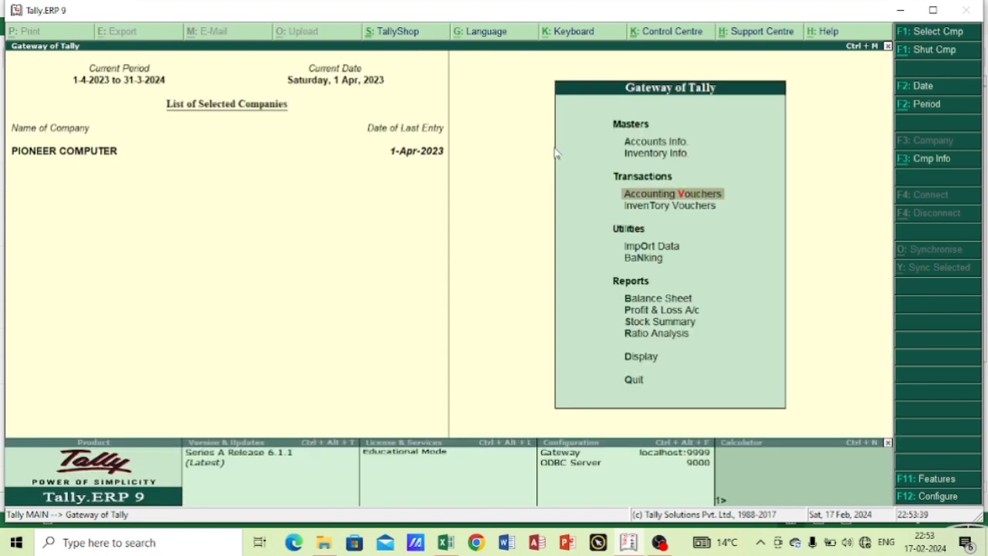
key(Escape)
key(Escape)
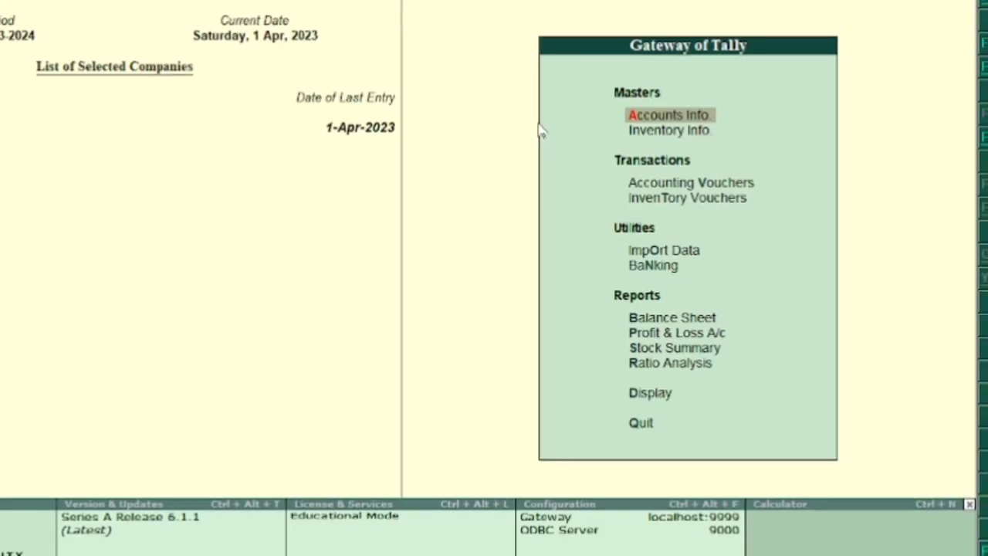
key(b)
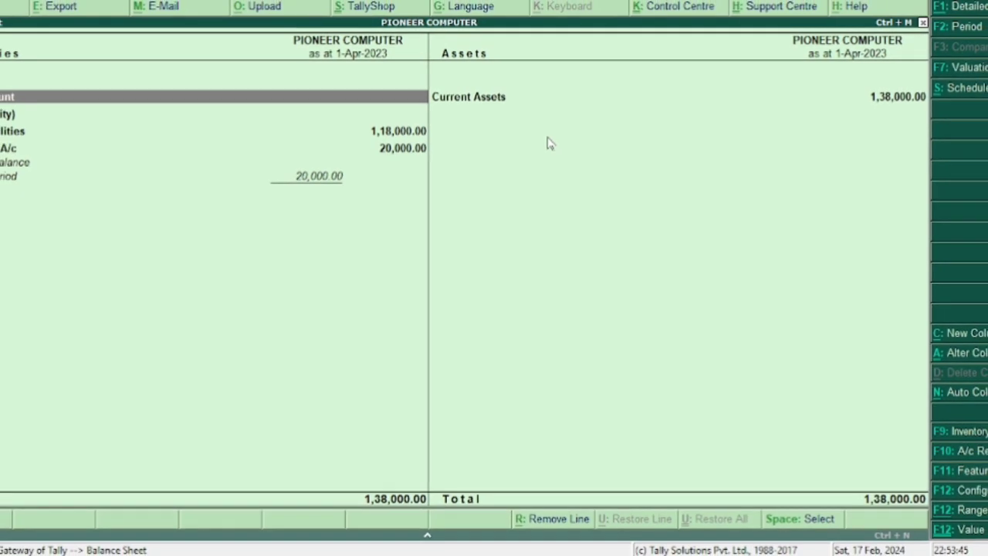
key(Down)
key(Down)
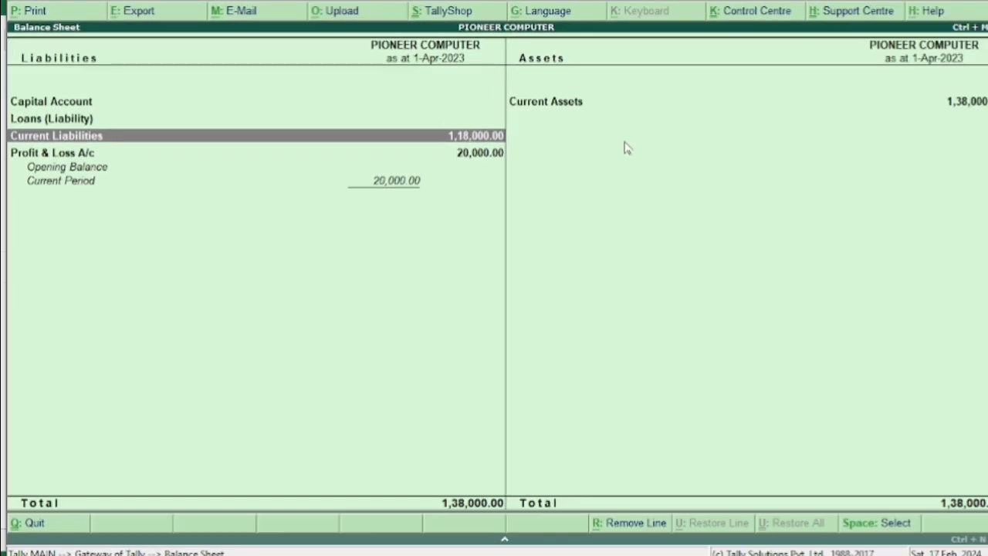
key(Return)
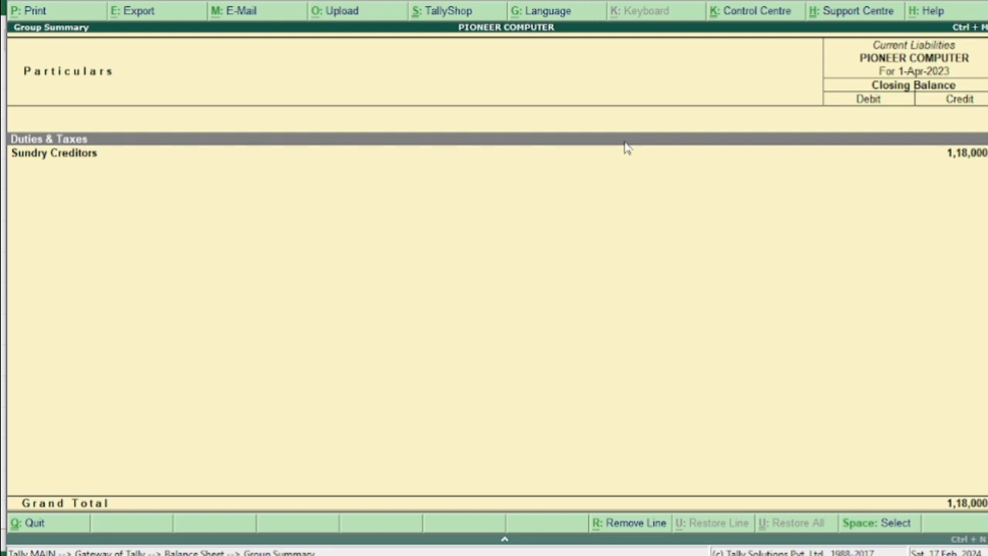
key(Return)
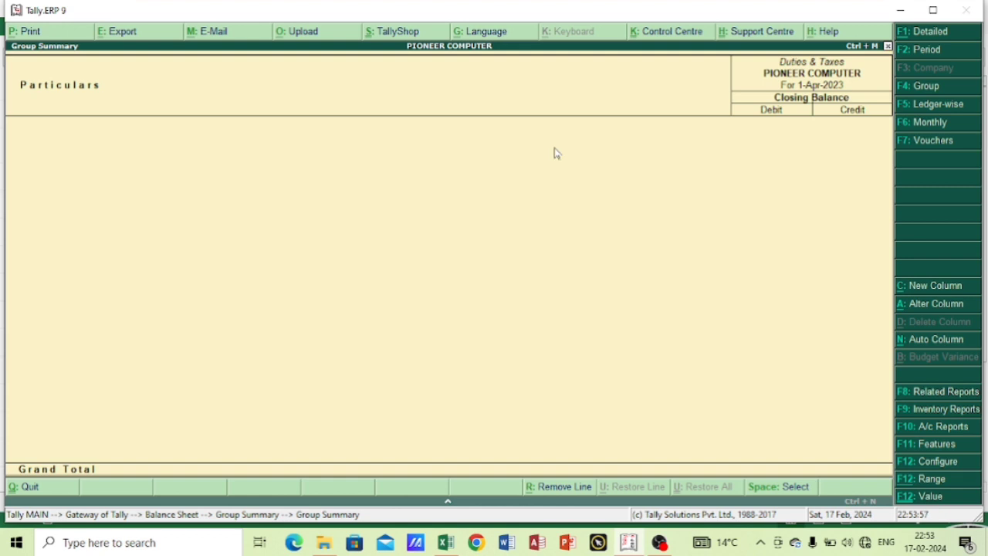
Examine the balances under Sundry Creditors and return to the Balance Sheet.
key(Escape)
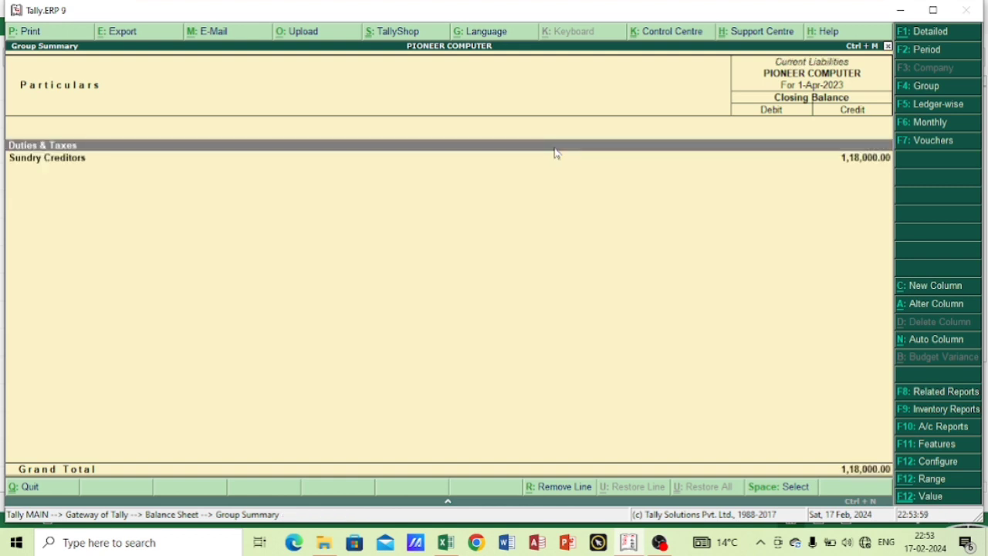
key(Down)
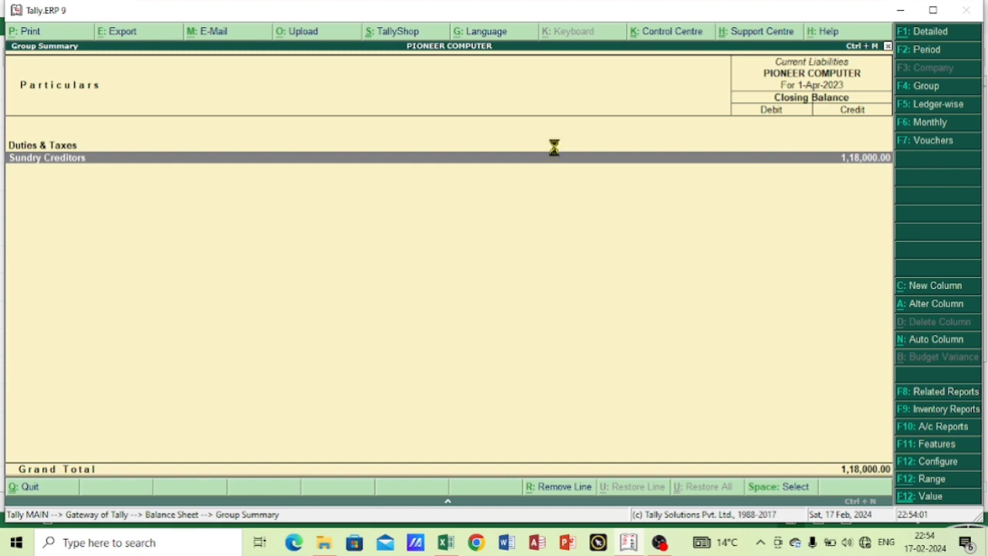
key(Return)
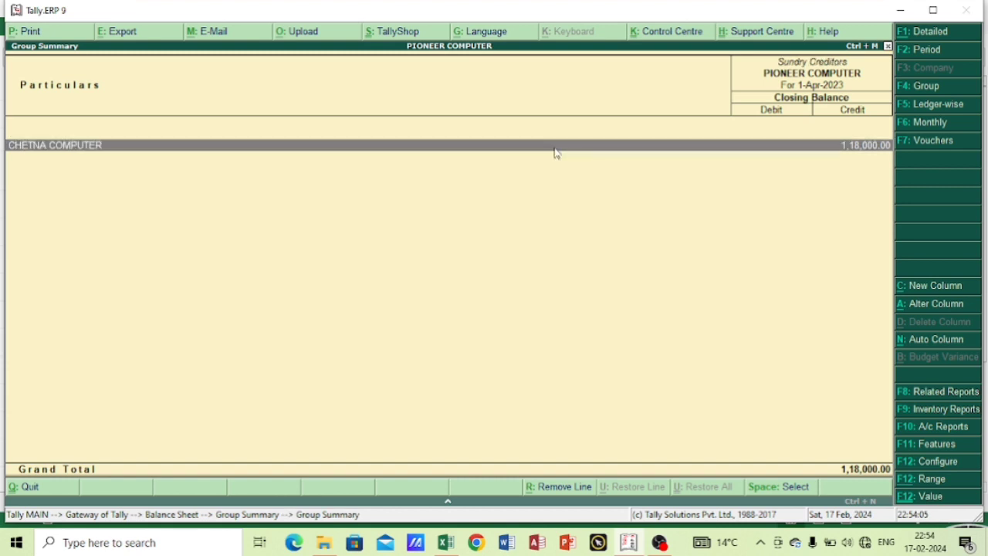
key(Escape)
key(Escape)
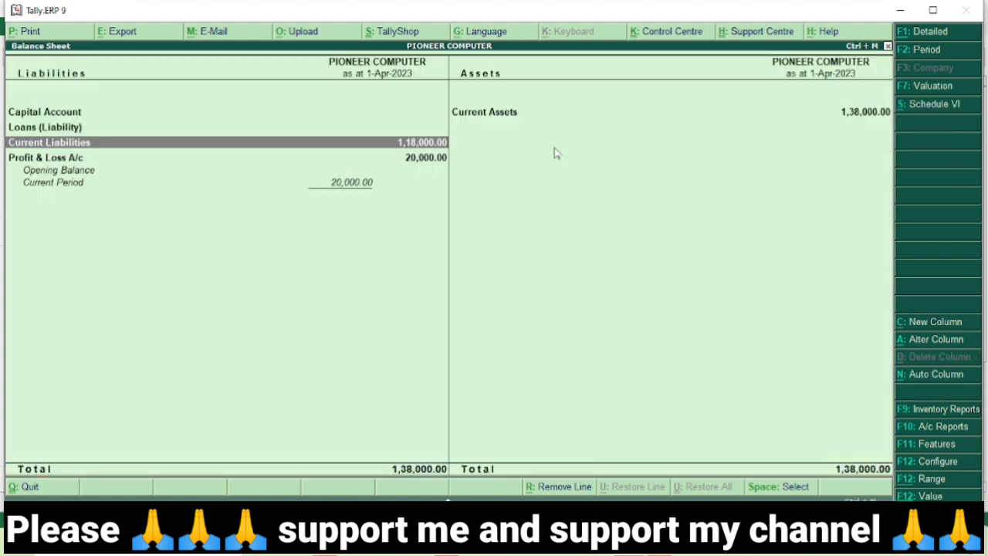
Drill from Current Liabilities through Sundry Creditors and CHETNA COMPUTER's April entries to open the purchase voucher.
key(Down)
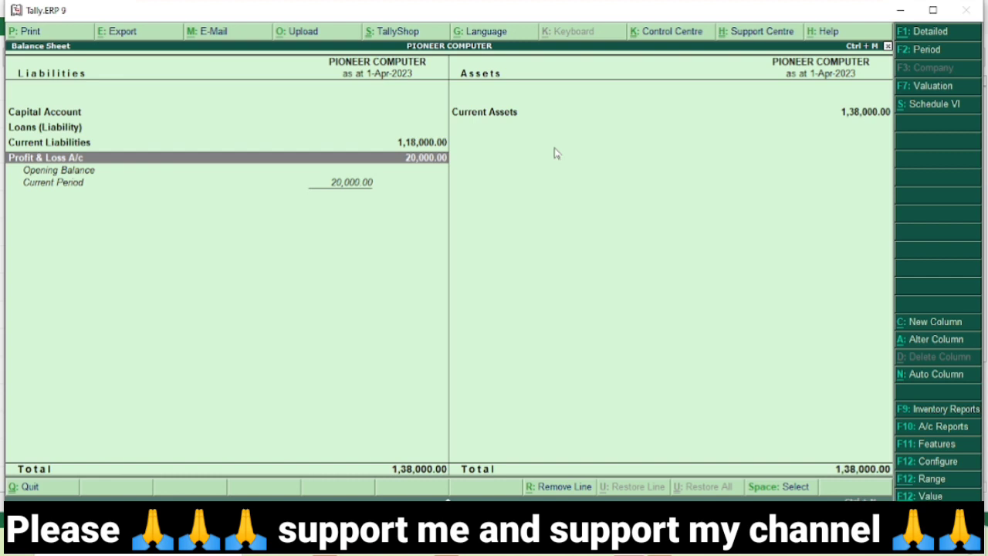
key(Up)
key(Up)
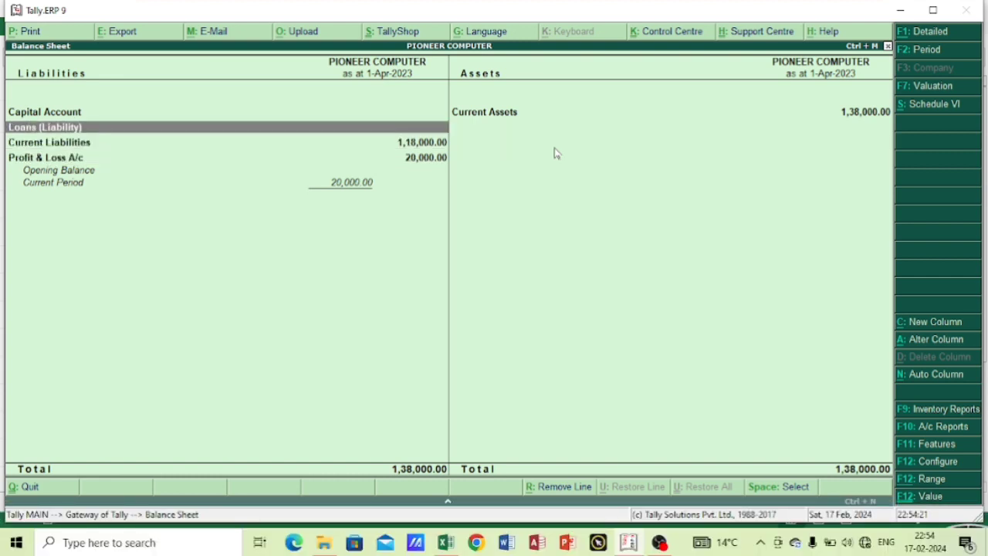
key(Down)
key(Return)
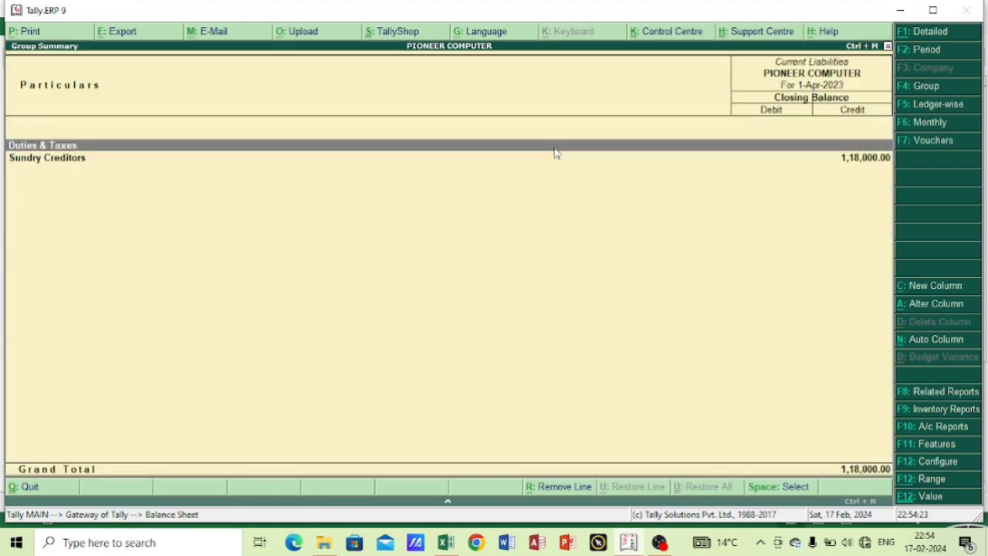
key(Down)
key(Return)
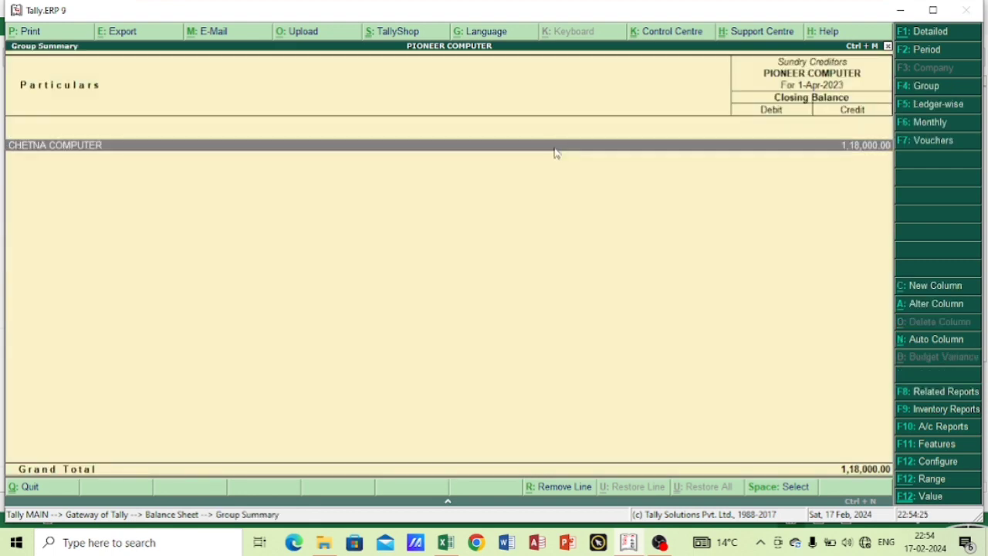
key(Return)
key(Return)
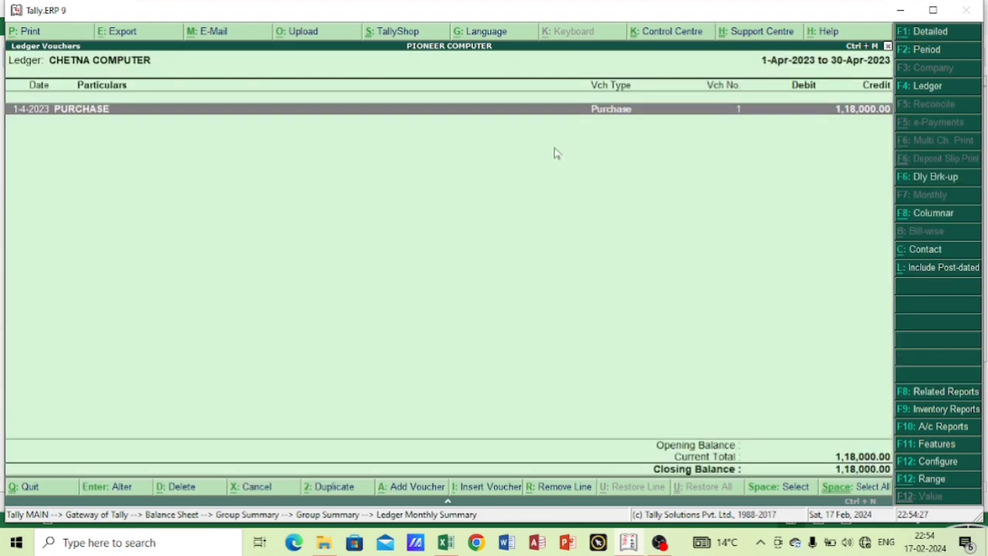
key(Return)
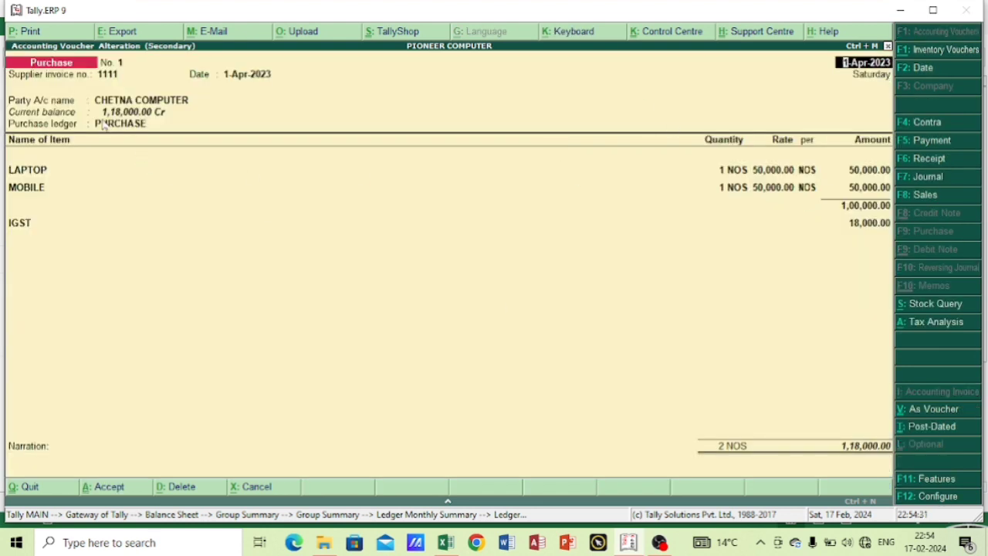
Print the purchase voucher with Microsoft Print to PDF, saving it to the Desktop as PUR222.
click(24, 34)
key(Return)
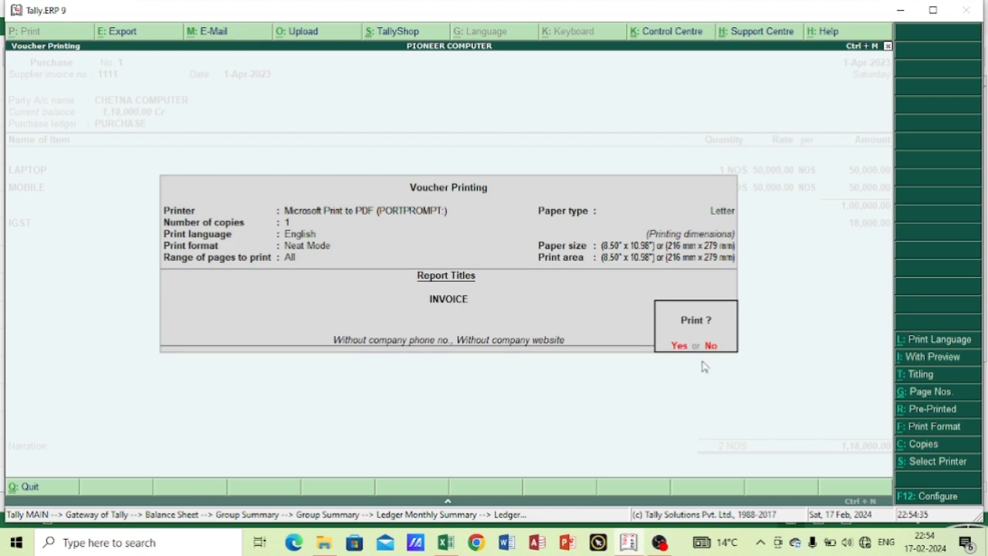
key(Return)
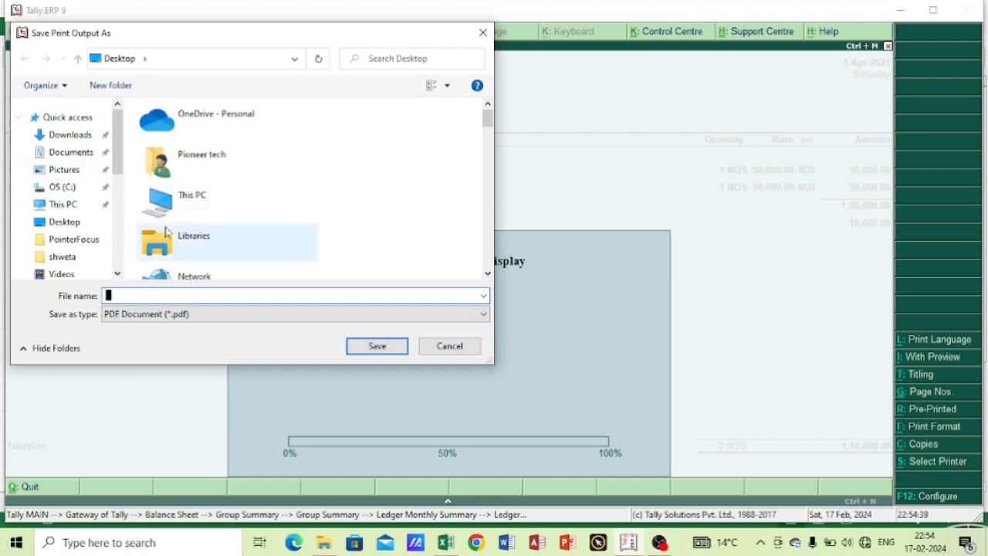
text(PUR)
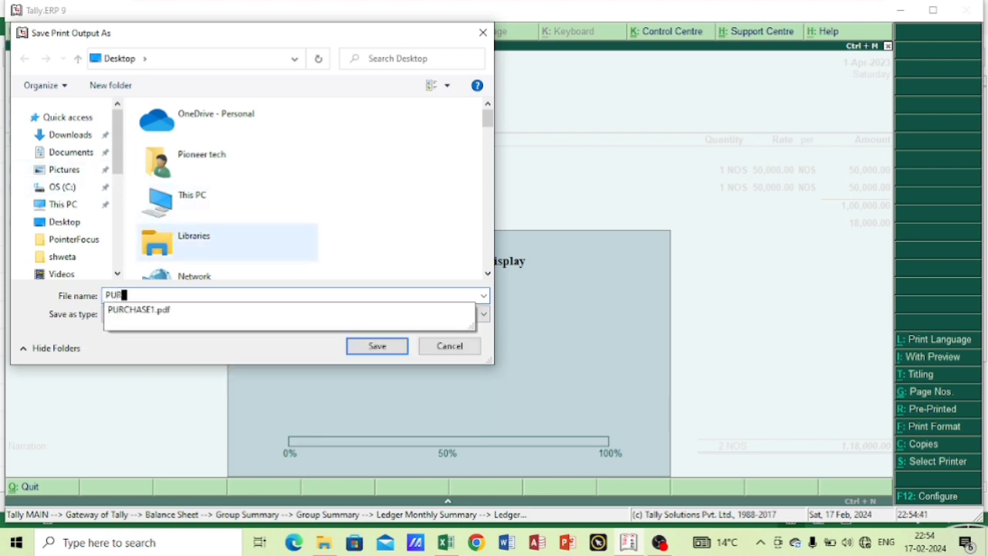
text(222)
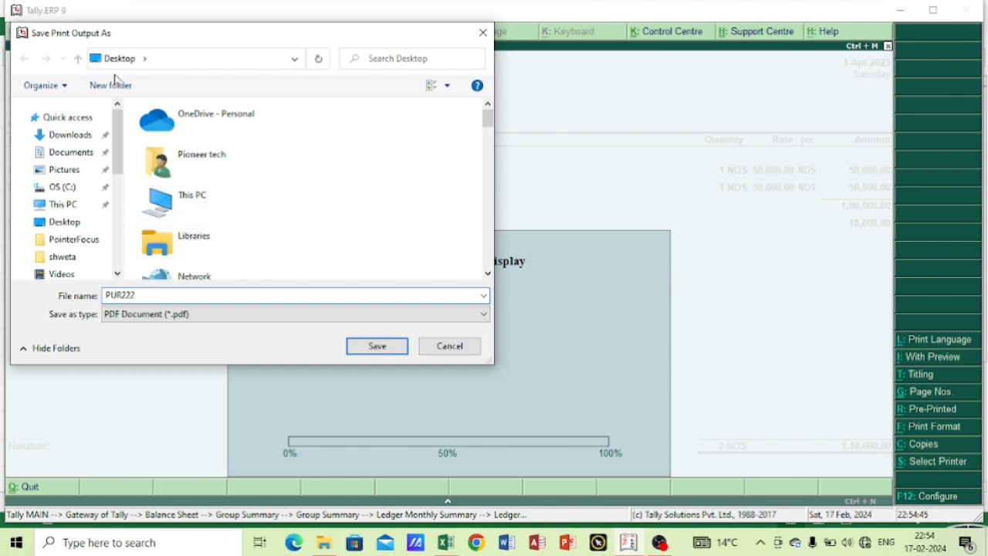
click(377, 347)
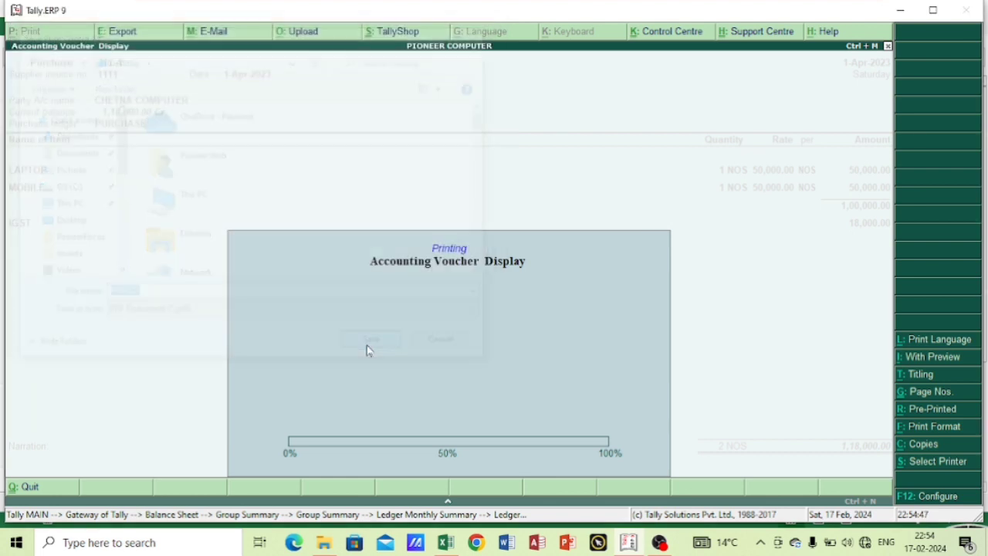
Minimize Tally and Excel, refresh the desktop, and open the PUR222 PDF to view the printed invoice.
click(899, 11)
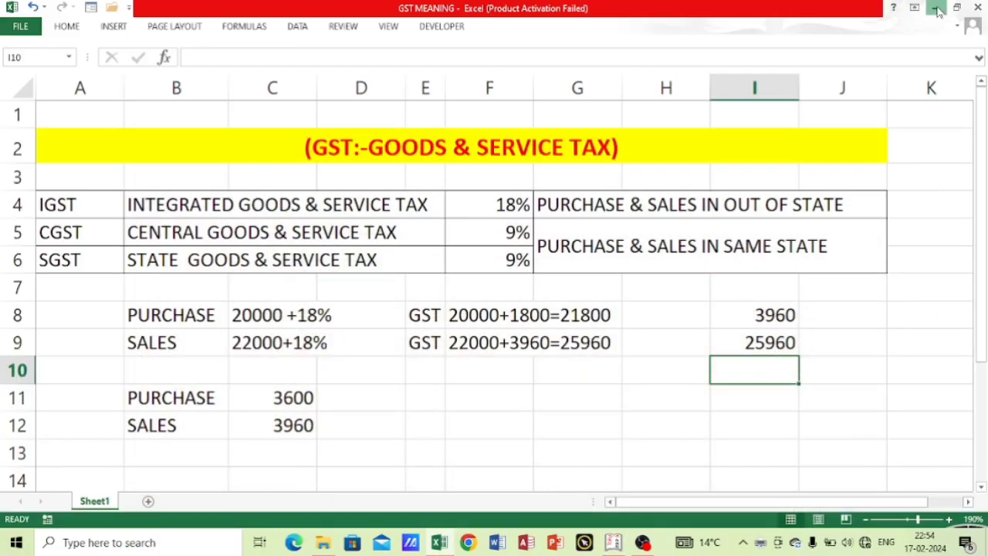
click(933, 11)
right_click(676, 81)
click(702, 121)
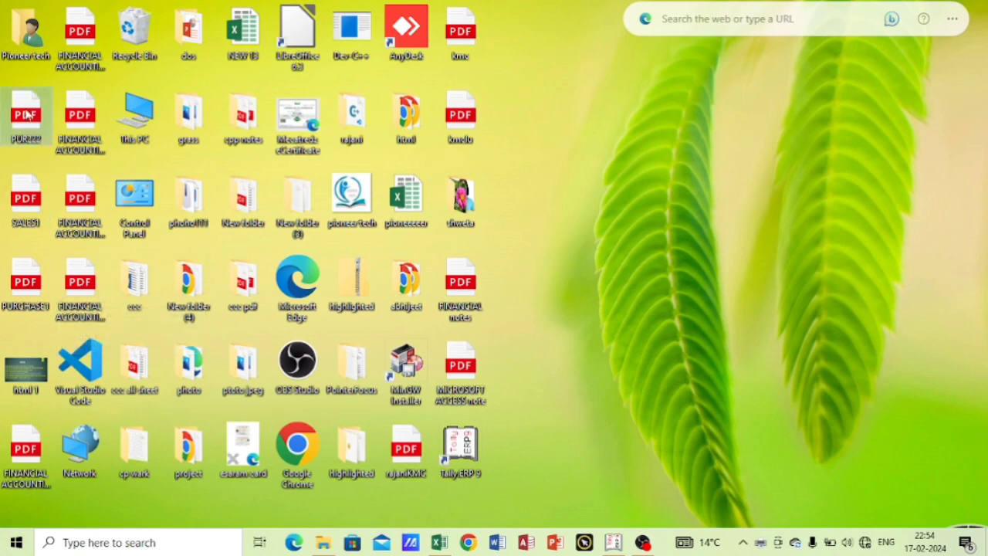
double_click(37, 125)
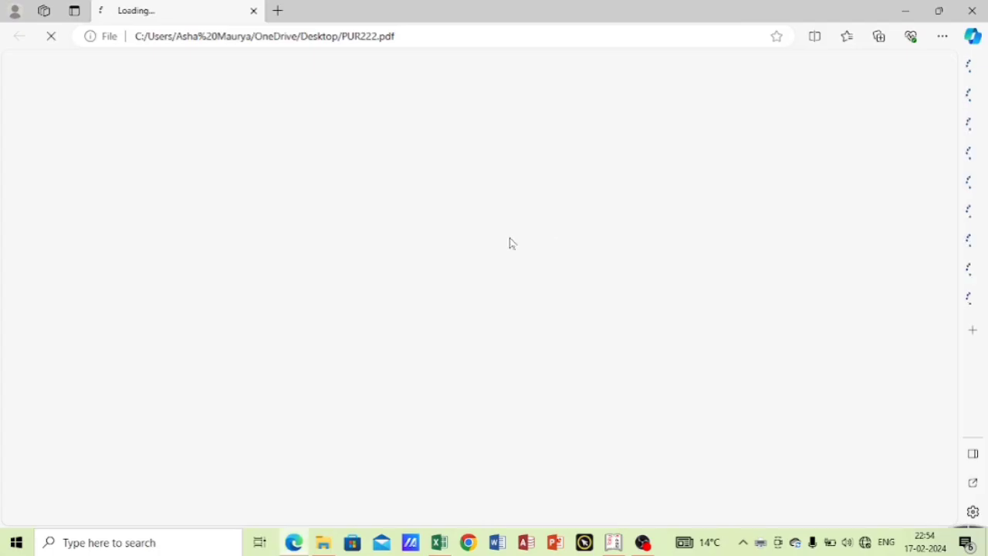
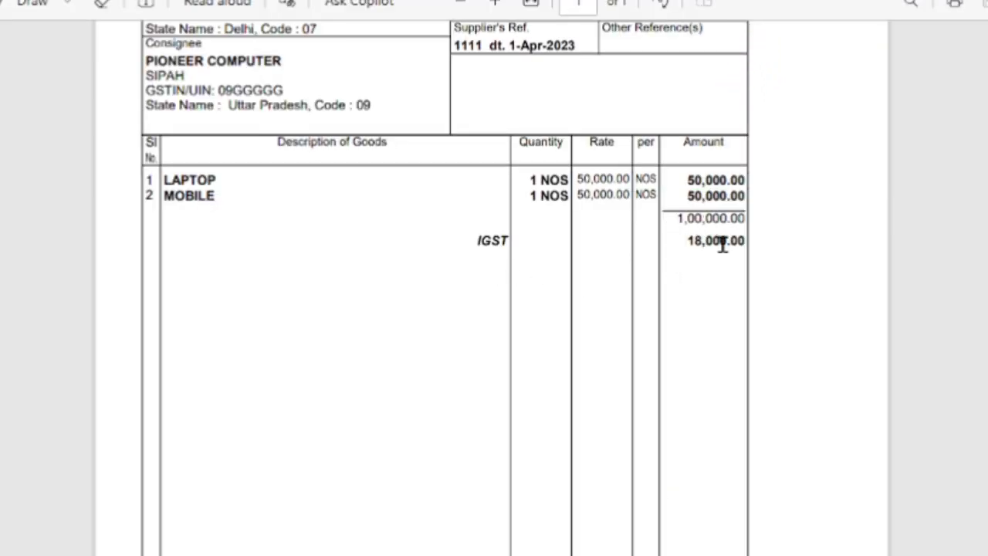
Examine the whole PUR222 purchase invoice, from party details to total and signatory, at a reduced zoom and close the PDF.
scroll(661, 249, down, 3)
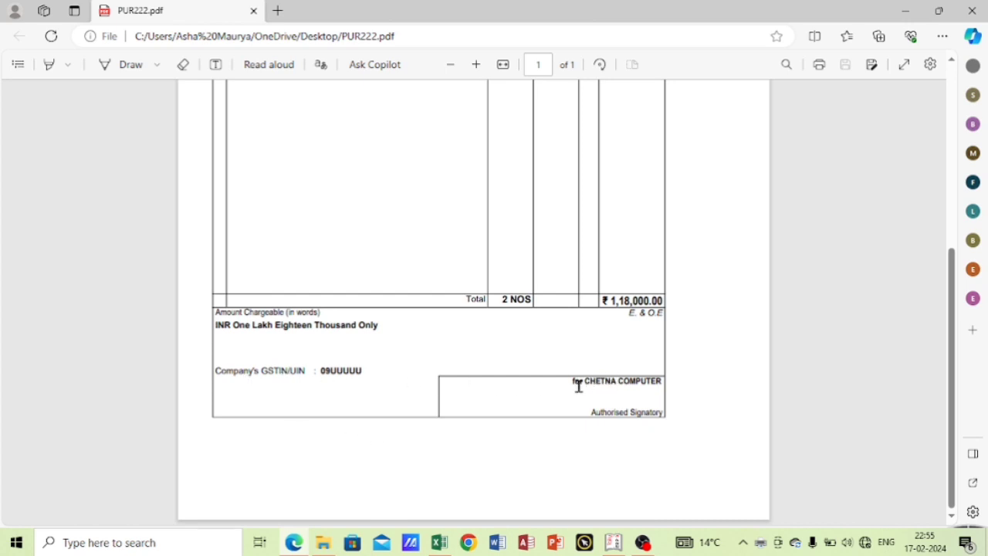
scroll(542, 364, up, 1)
scroll(543, 364, up, 5)
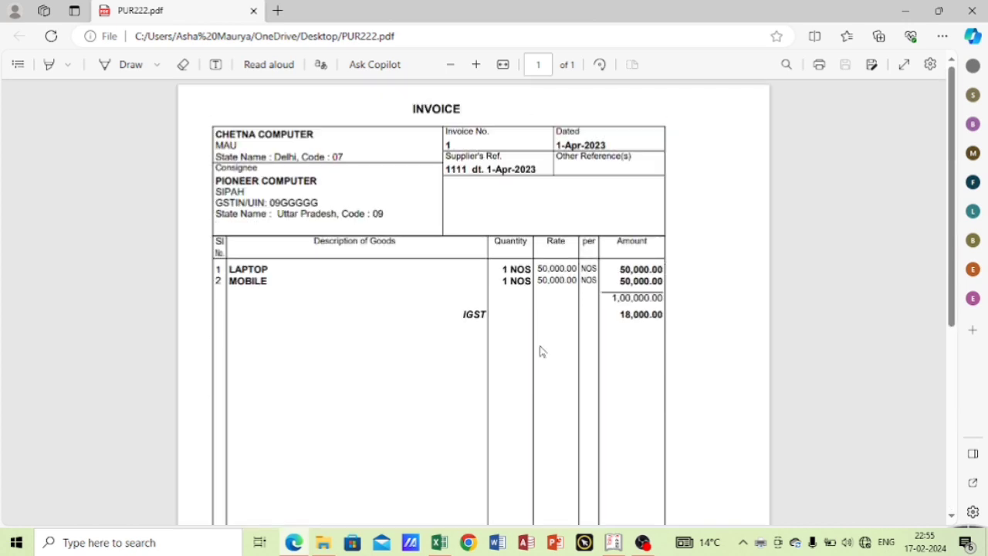
click(450, 68)
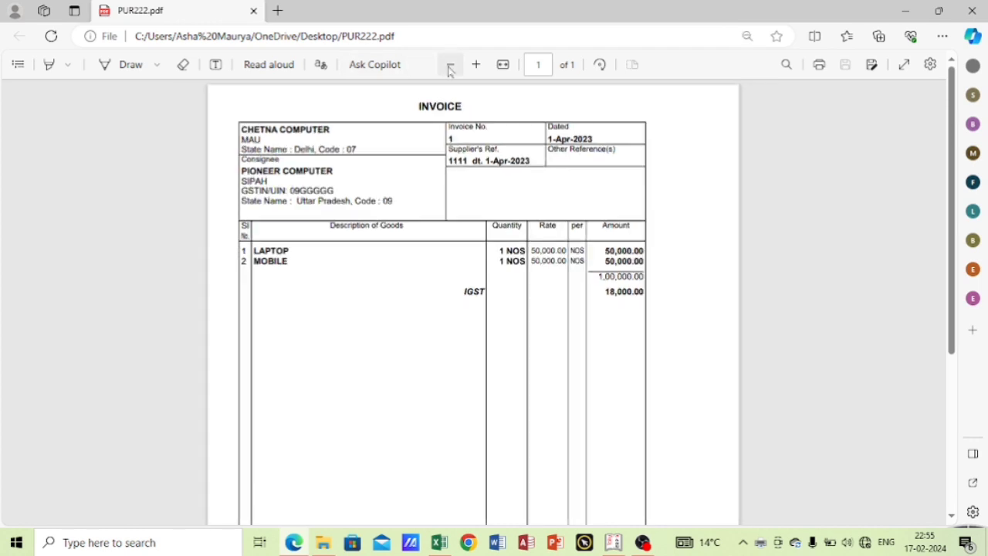
click(449, 68)
click(450, 68)
click(450, 68)
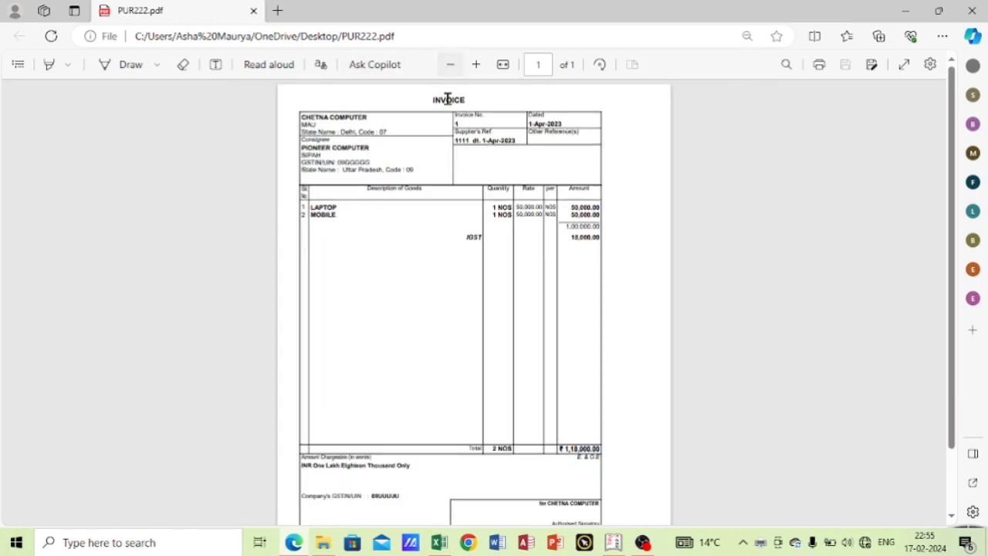
scroll(486, 223, down, 2)
scroll(486, 223, up, 2)
scroll(486, 221, down, 2)
scroll(486, 221, up, 2)
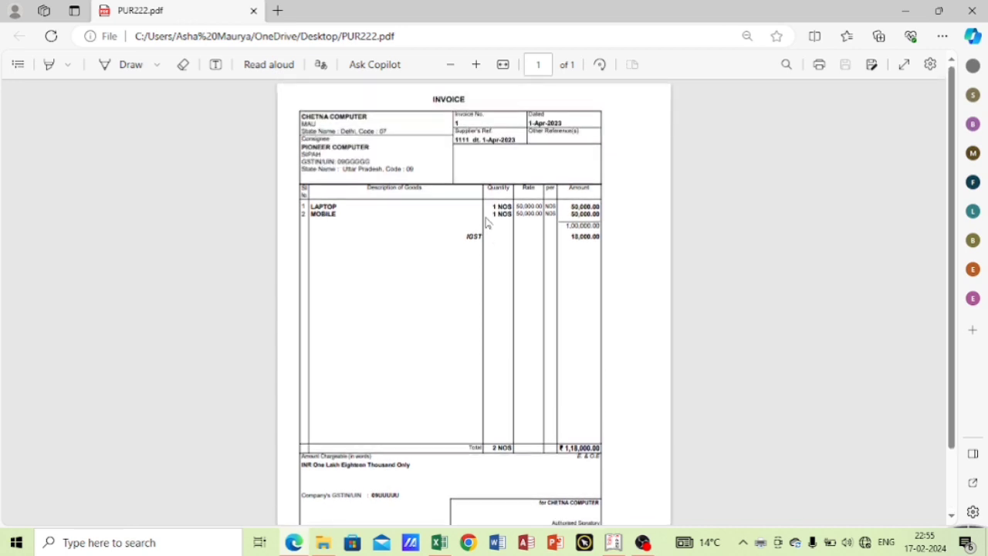
click(971, 11)
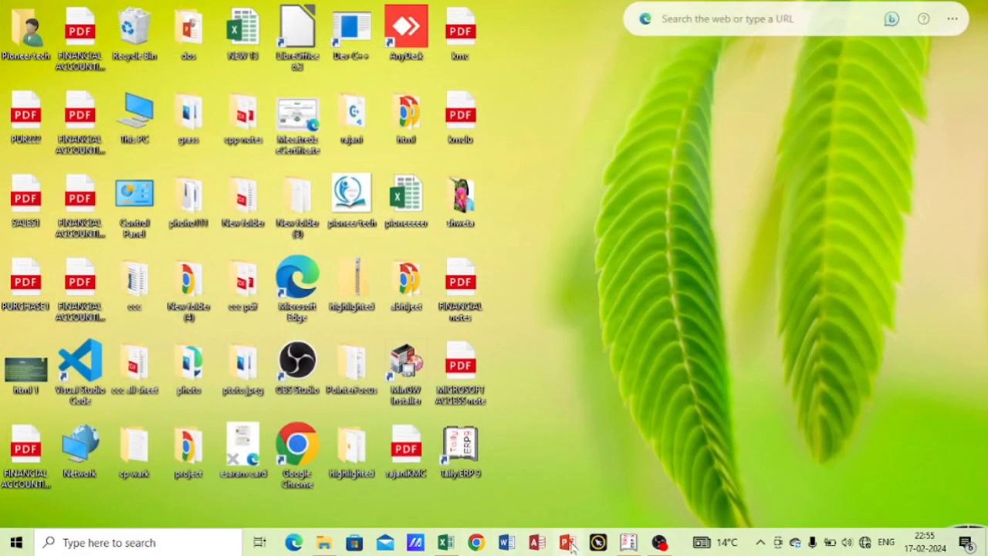
Switch back to Tally.ERP 9 and leave the purchase voucher and its parent reports to reach the Gateway of Tally.
click(628, 542)
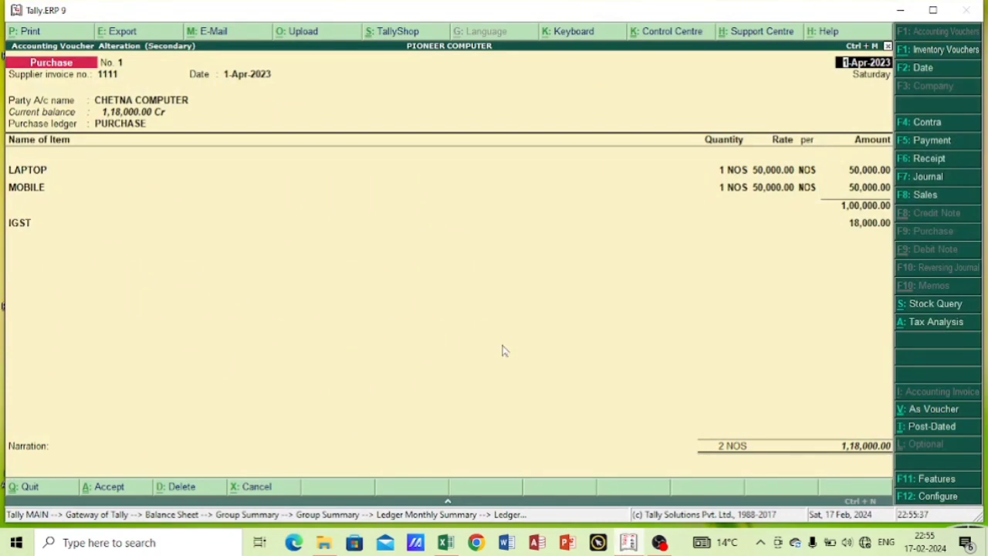
key(Escape)
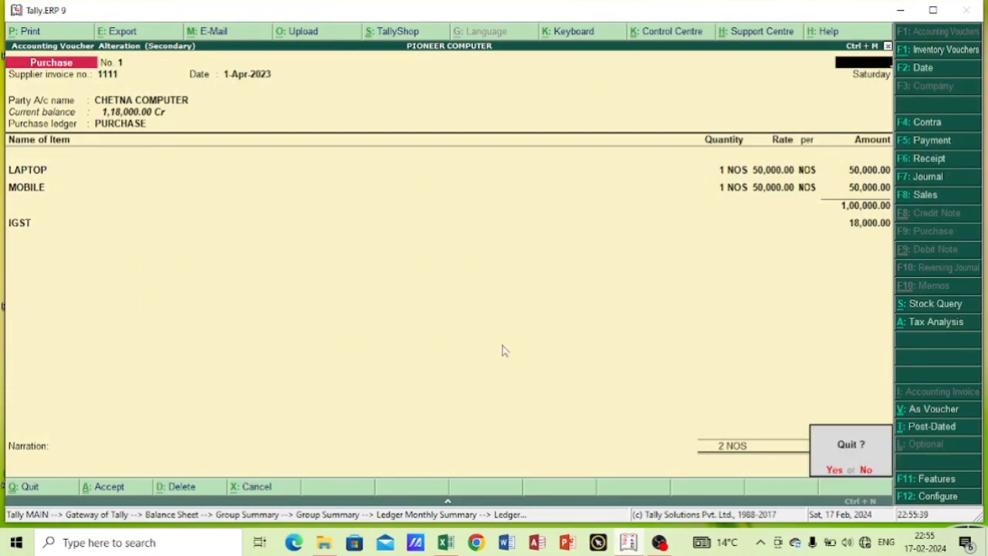
key(y)
key(Escape)
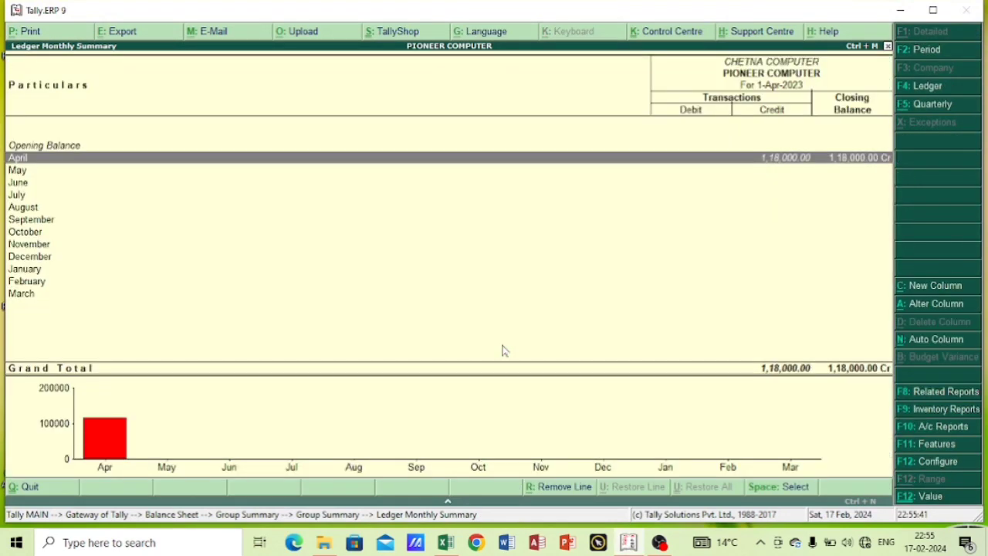
key(Escape)
key(Escape)
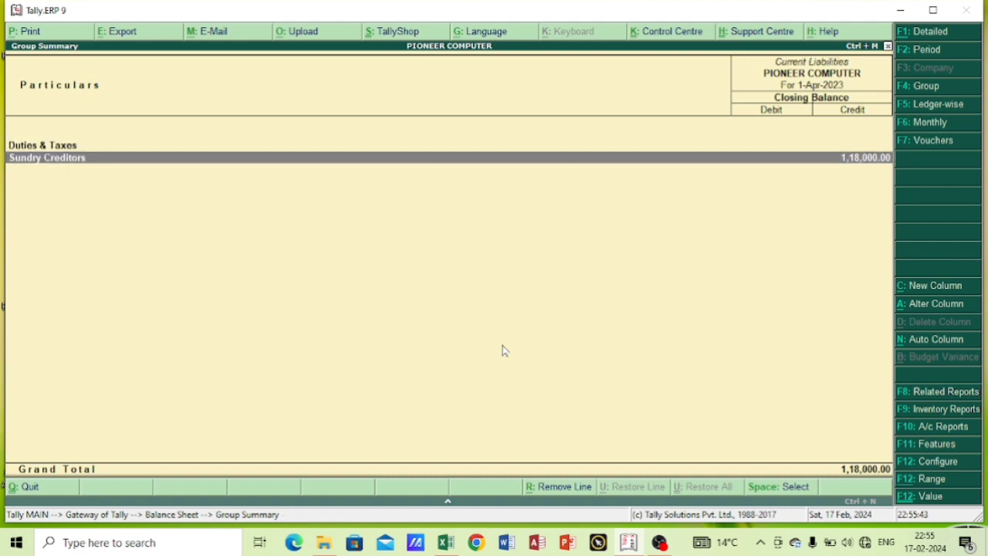
key(Escape)
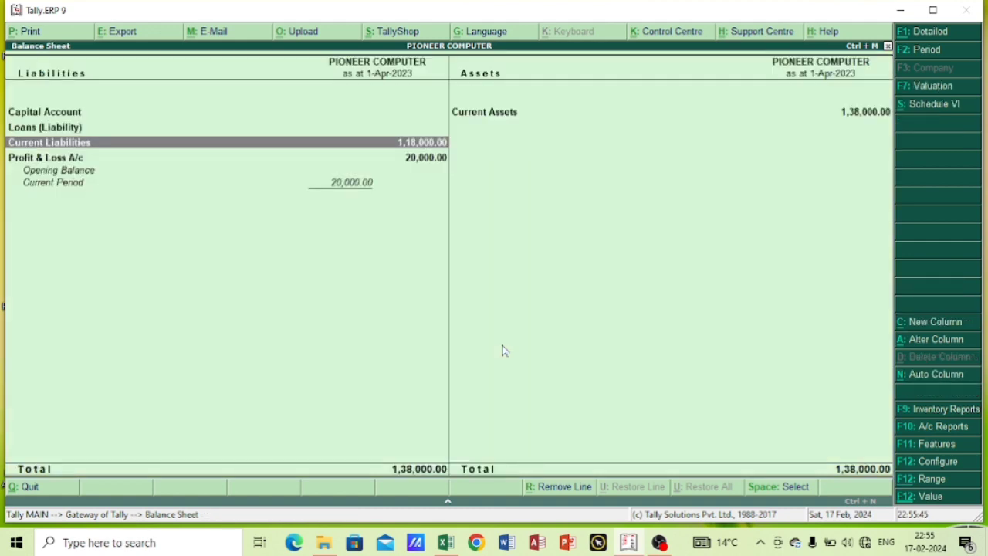
key(Escape)
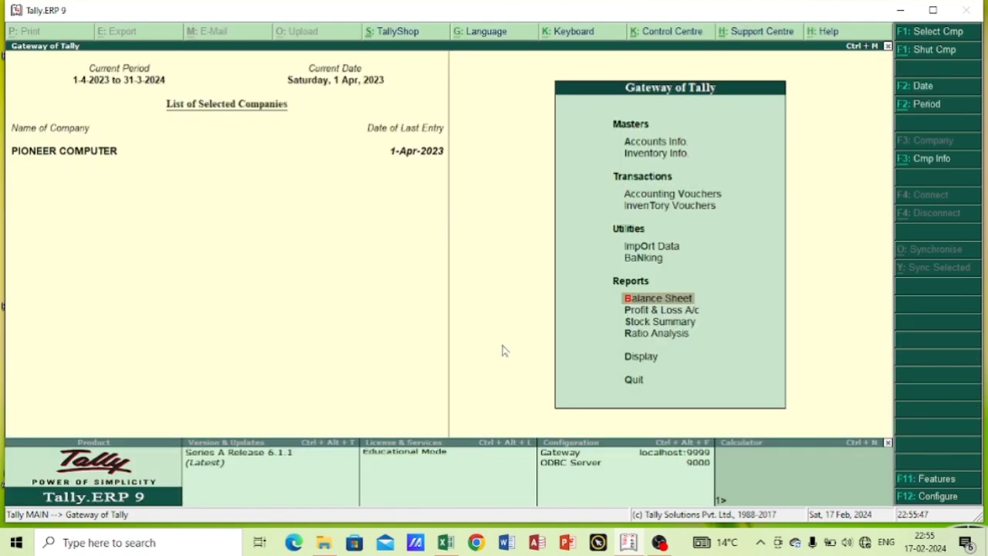
Display the Day Book and open the Cash sales voucher from it.
key(d)
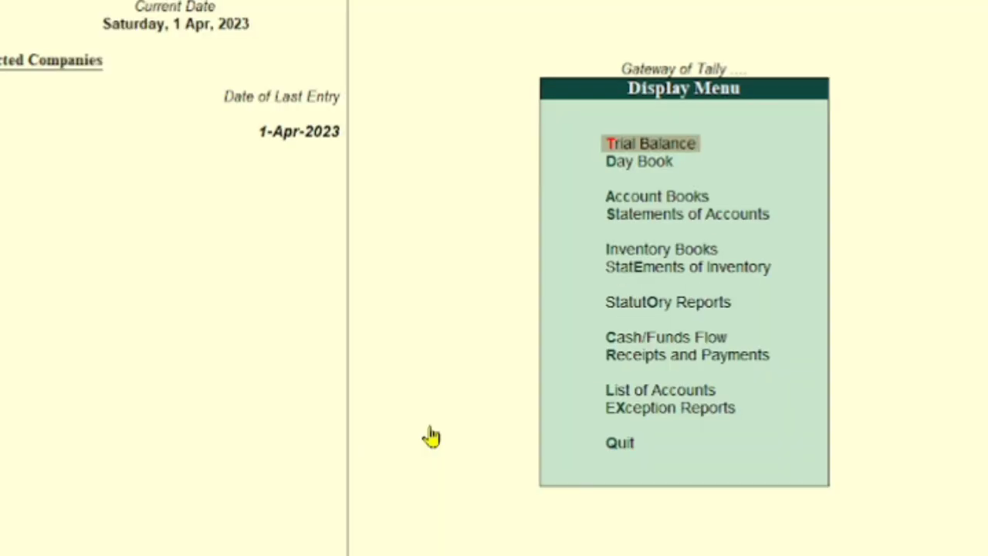
key(Down)
key(Return)
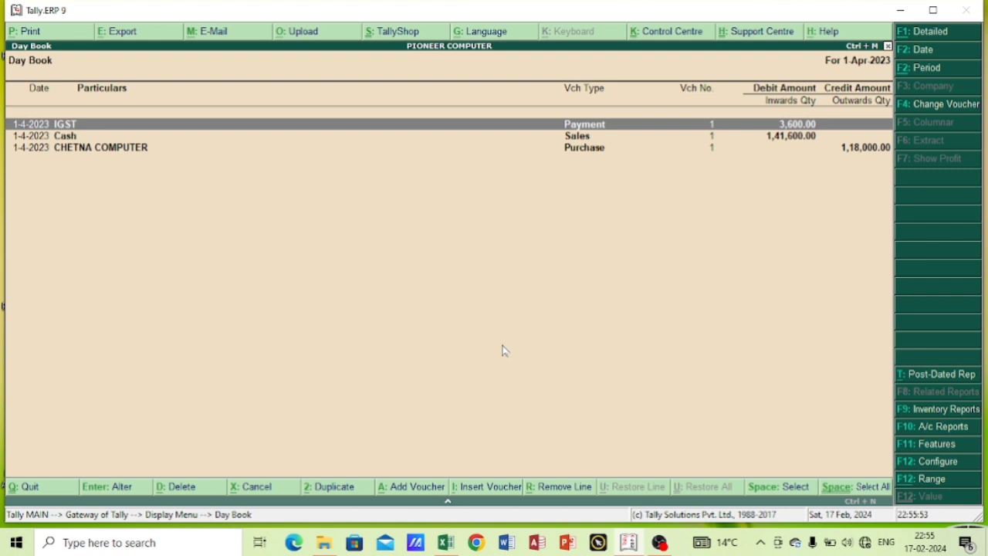
key(Down)
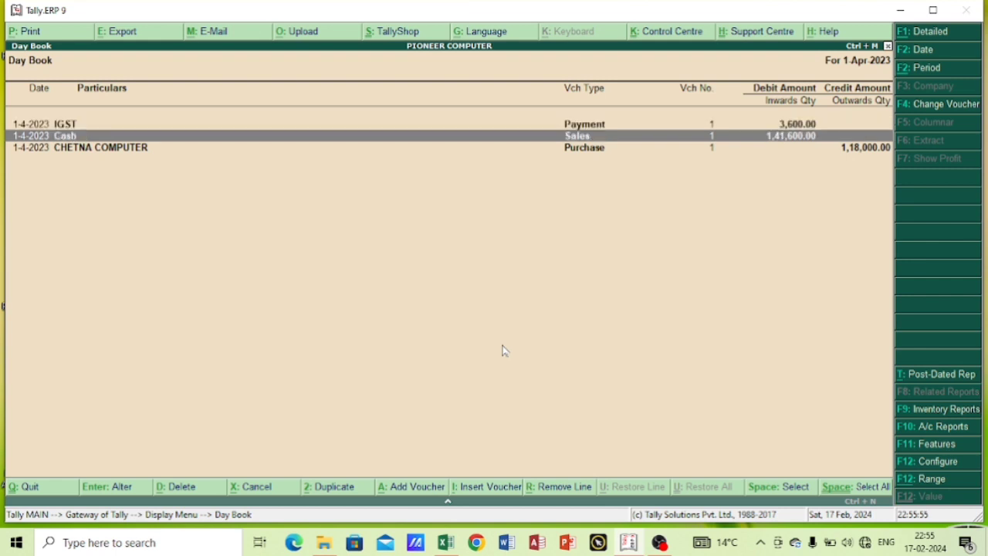
key(Return)
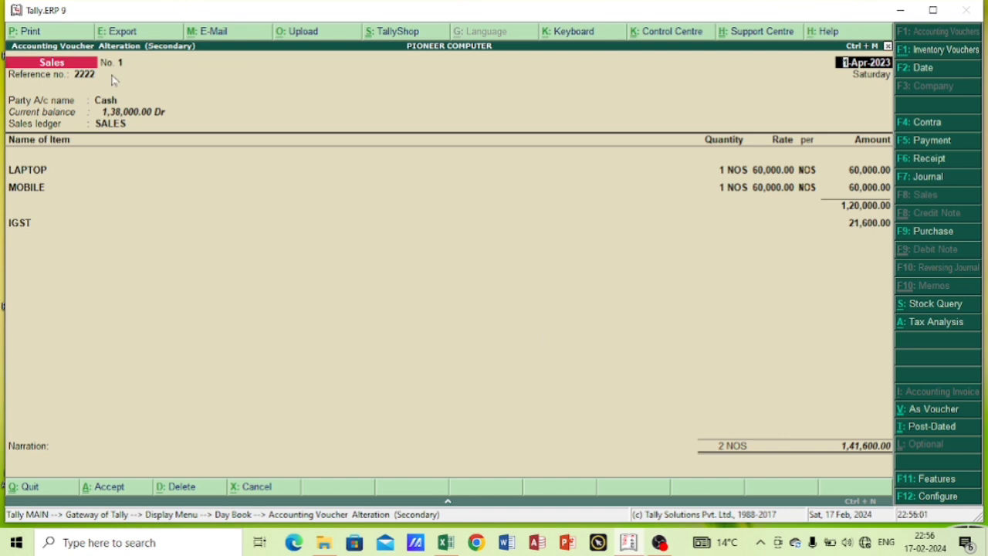
Print the sales voucher with Microsoft Print to PDF, saving it to the Desktop as SALES444.
click(24, 32)
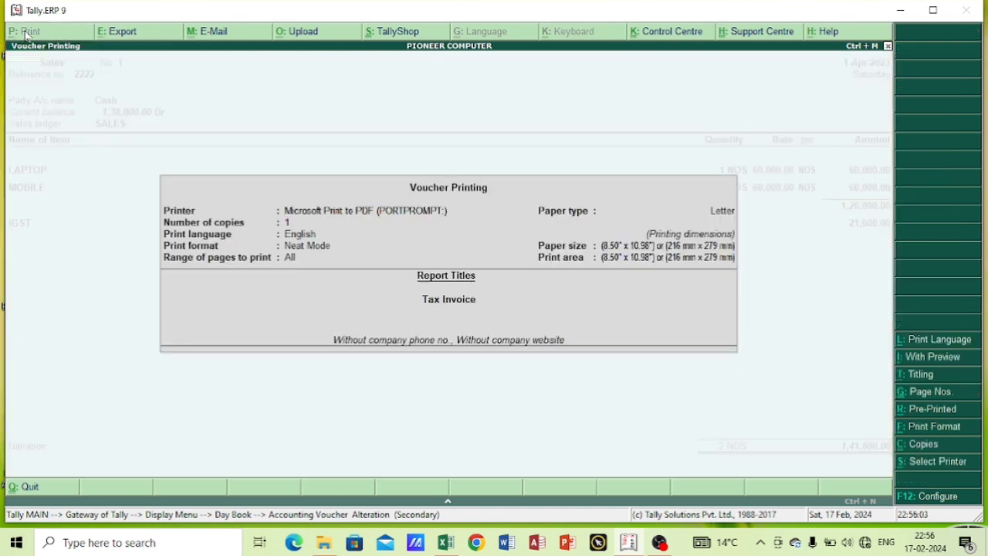
click(682, 346)
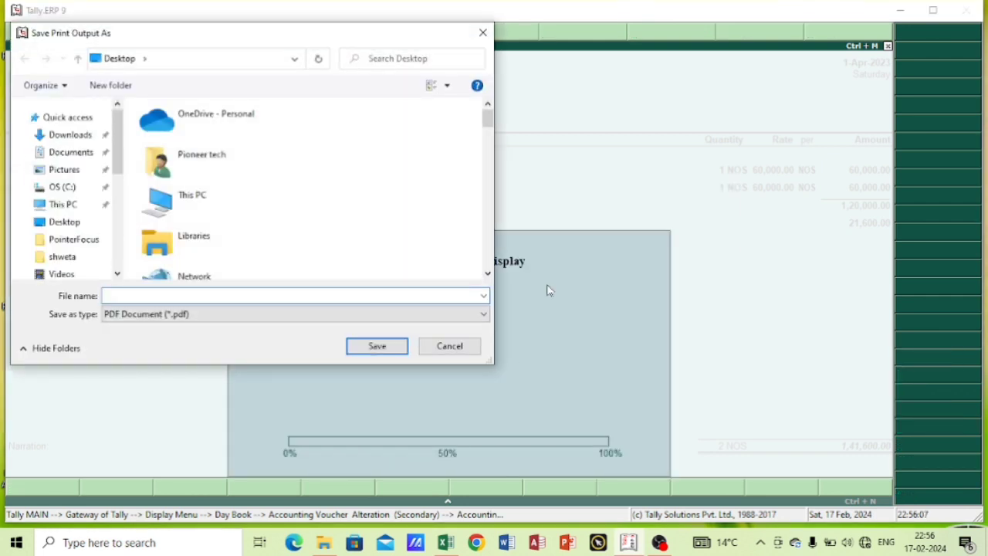
text(SA)
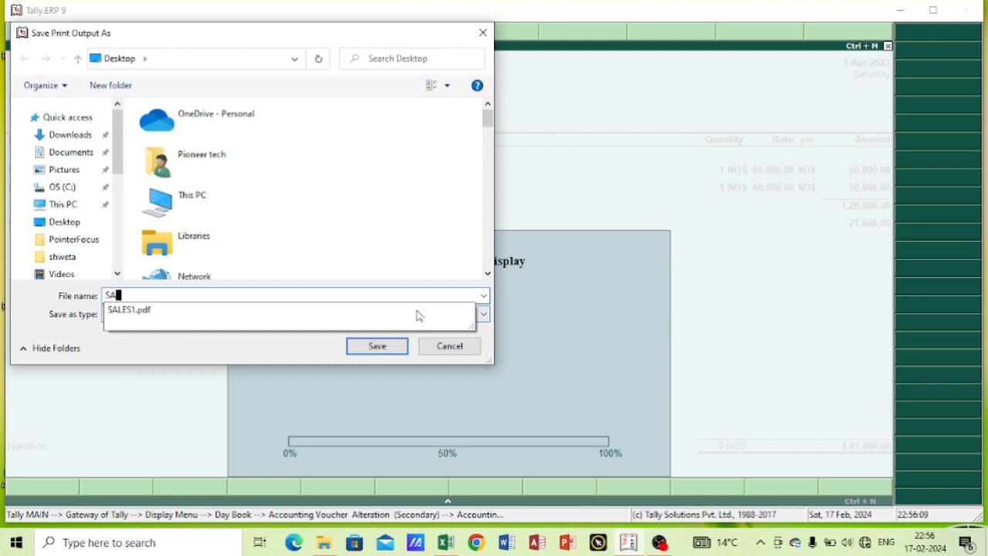
text(LES444)
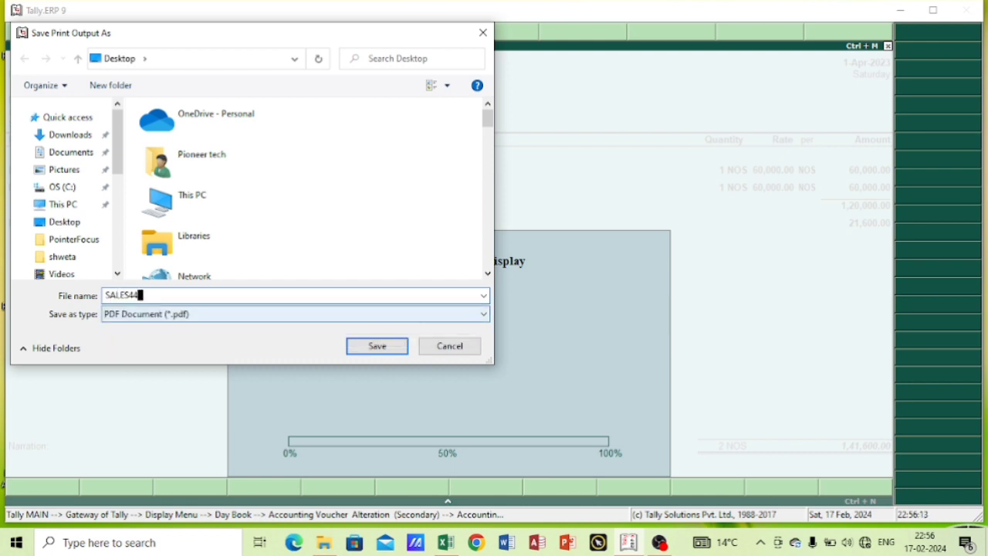
click(378, 346)
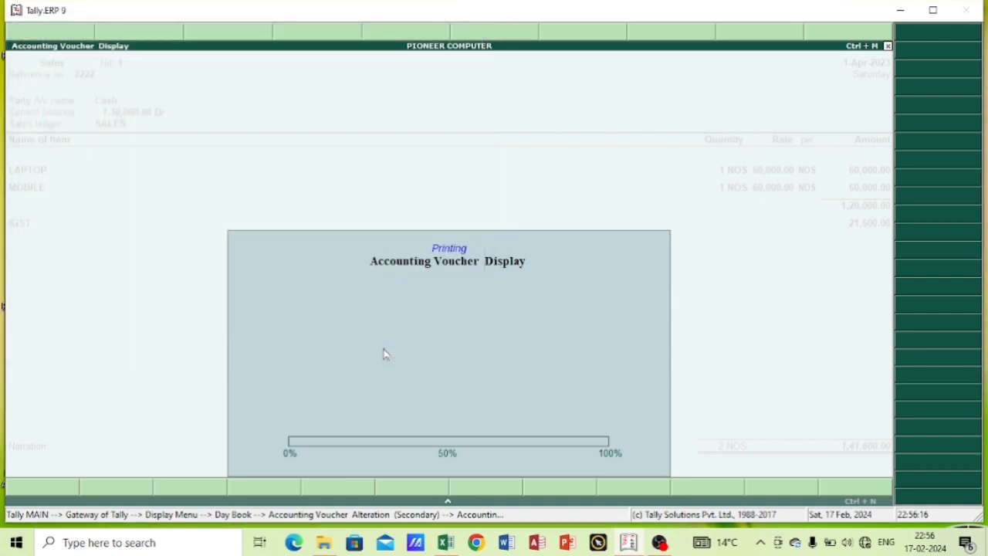
Minimize Tally, refresh the desktop, and open the SALES444 PDF.
click(899, 11)
right_click(628, 115)
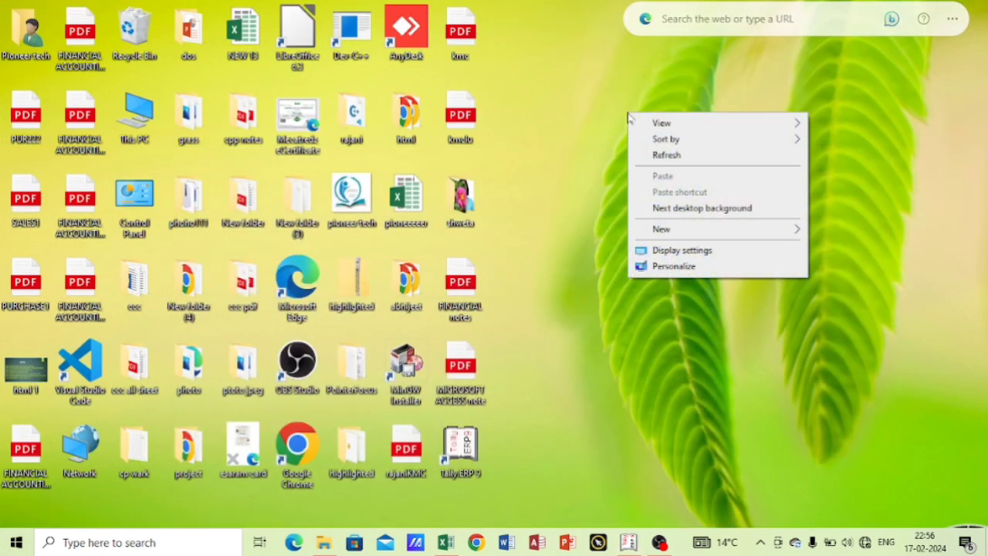
click(664, 159)
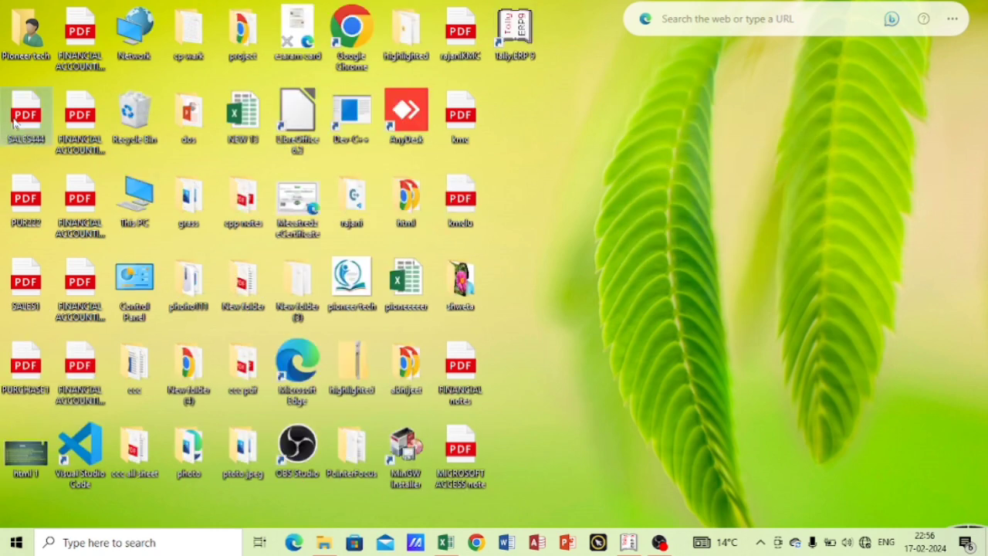
double_click(13, 124)
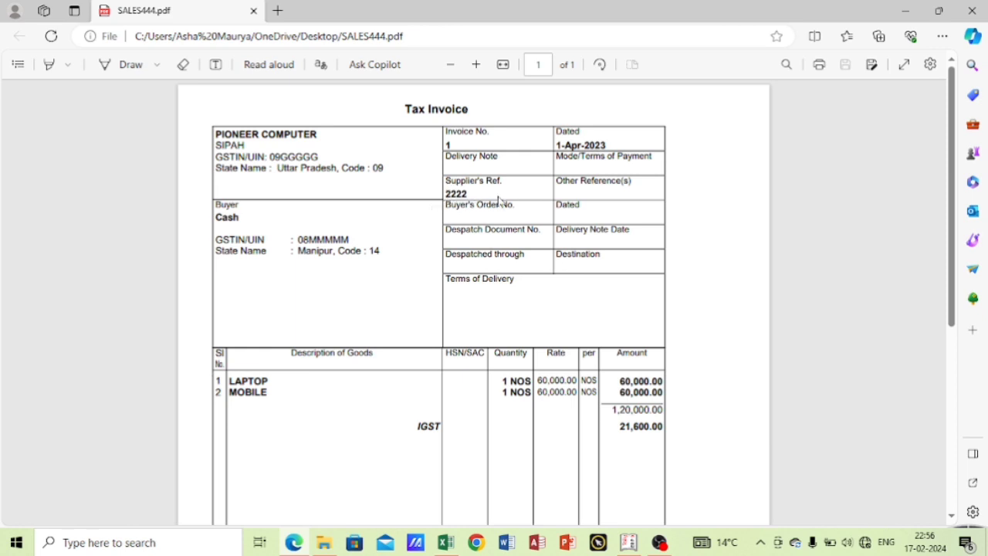
Examine the sales tax invoice's party details, items, IGST breakdown and declaration, and close the PDF.
scroll(525, 229, down, 1)
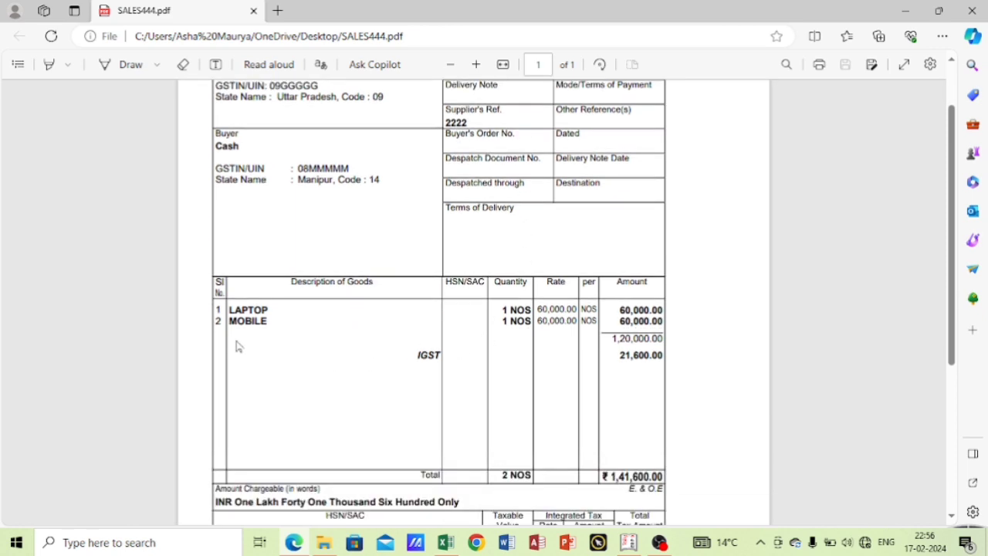
scroll(402, 312, down, 2)
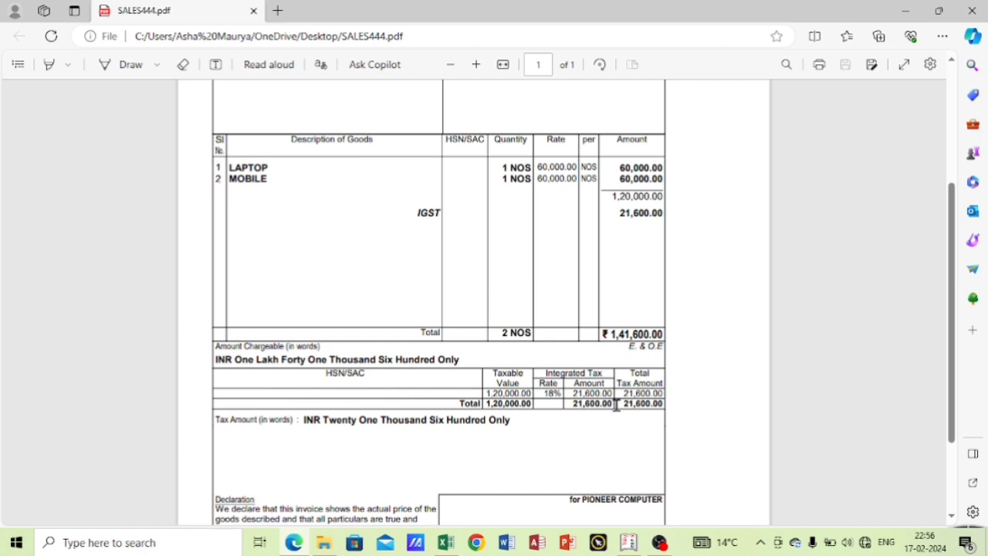
scroll(587, 409, down, 1)
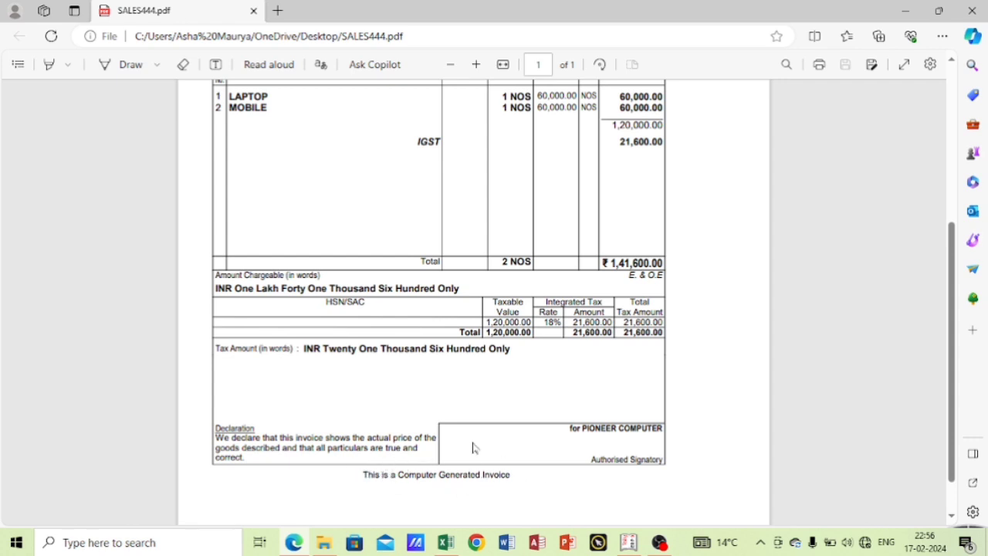
scroll(474, 438, up, 4)
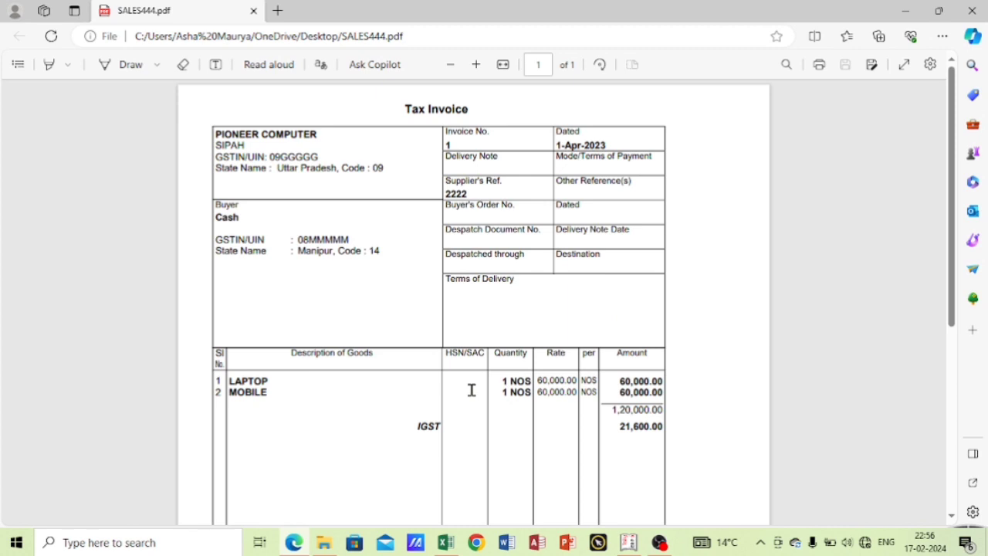
scroll(470, 389, down, 4)
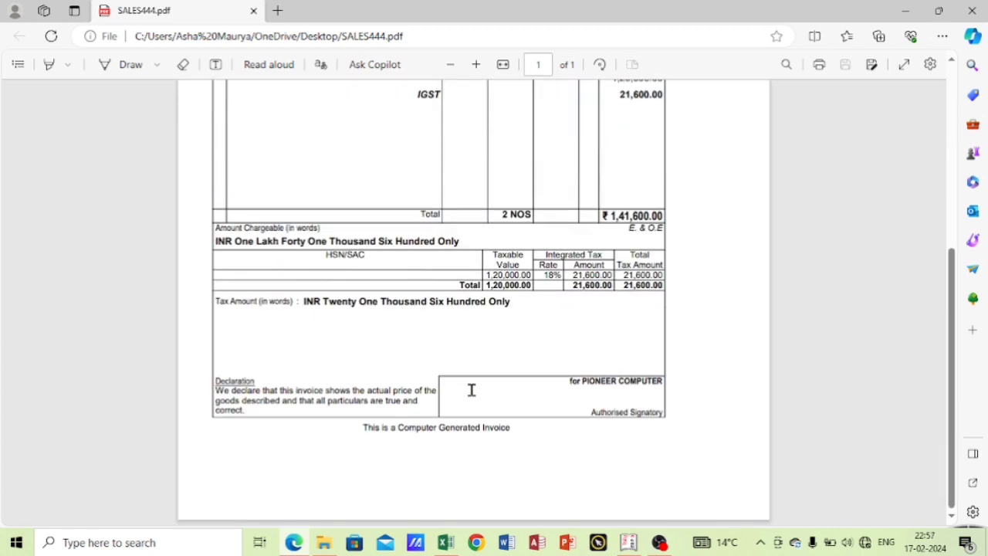
scroll(473, 386, up, 4)
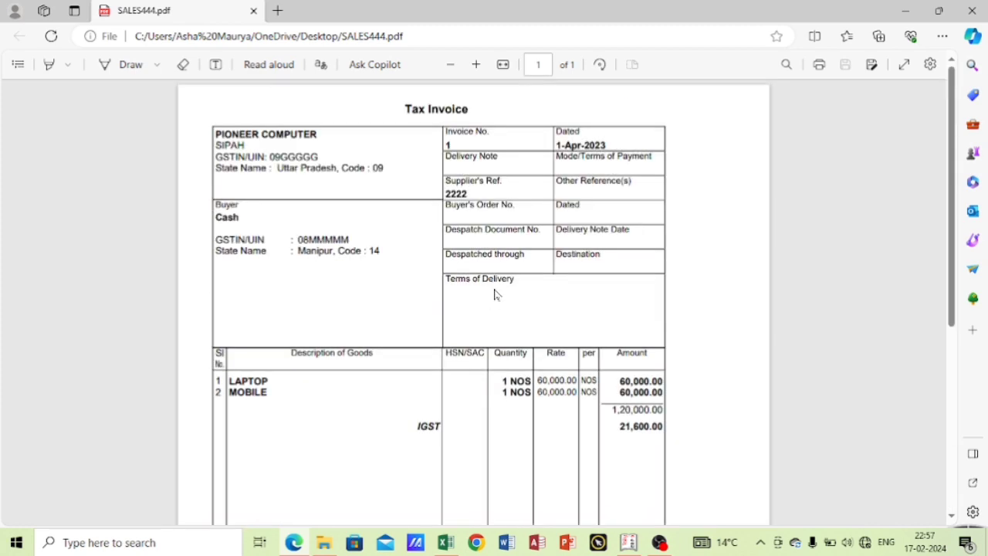
click(971, 10)
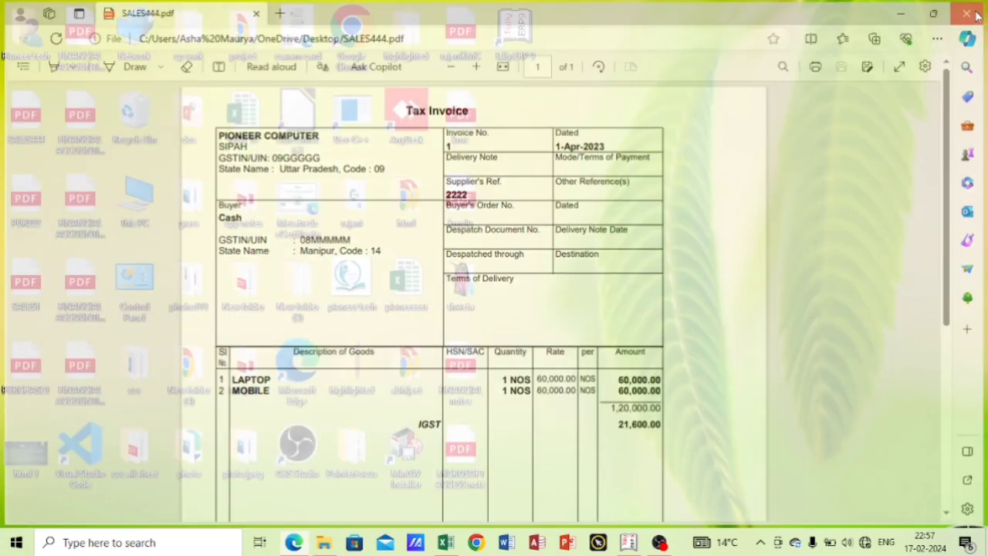
Switch back to Tally.ERP 9, quit the sales voucher and leave the Day Book for the Display Menu.
click(625, 540)
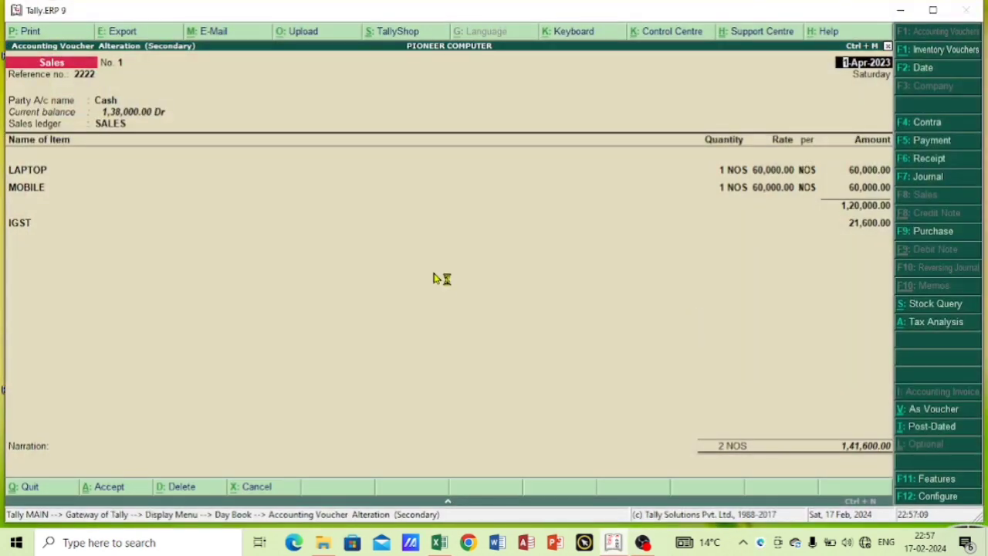
key(Escape)
key(Return)
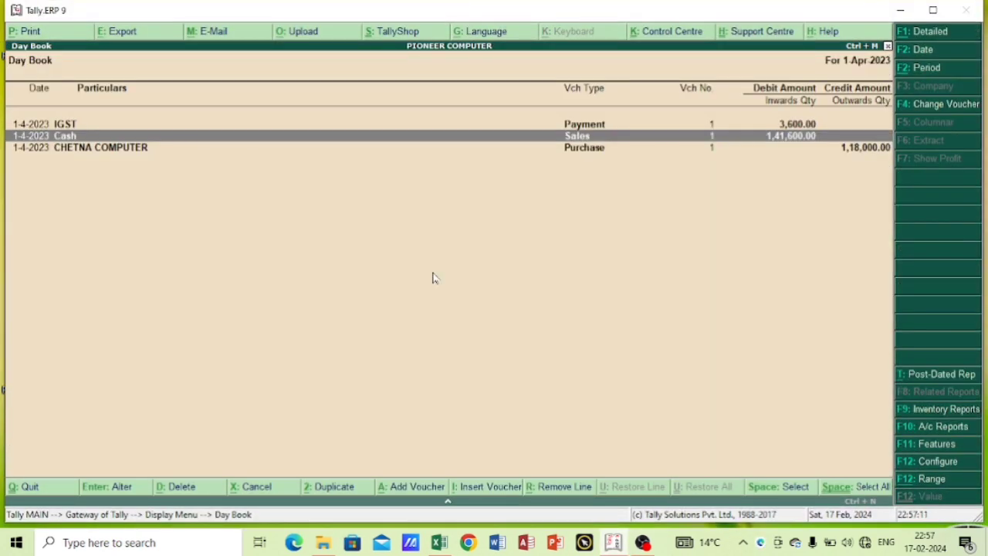
key(Escape)
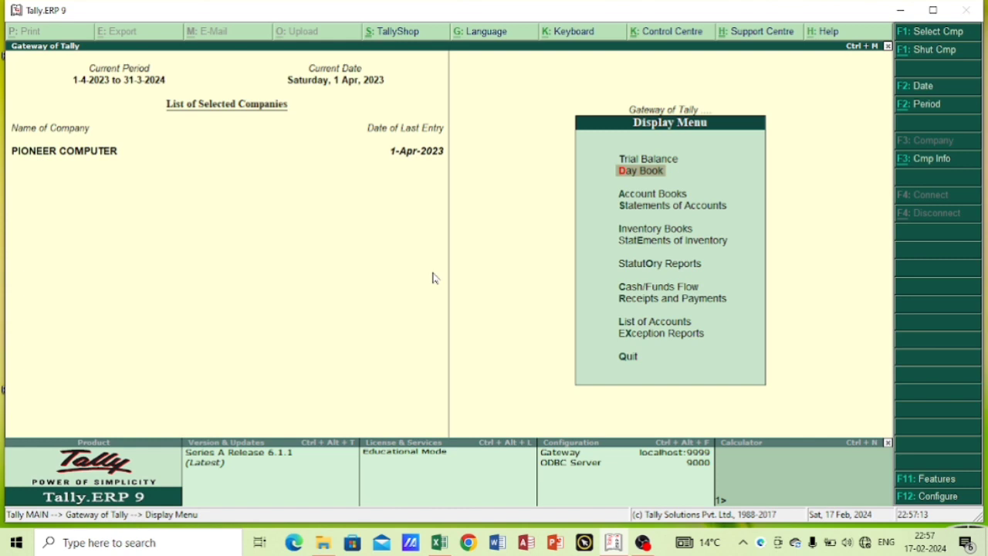